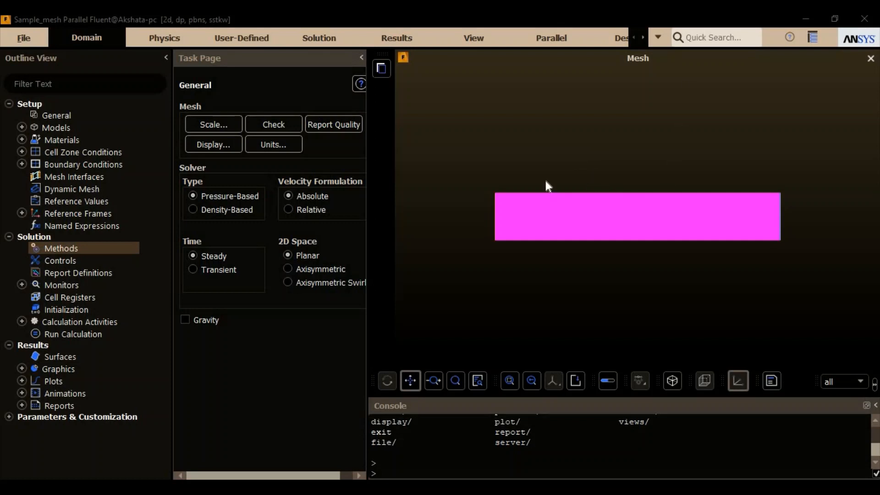
- Run the mesh check and report the mesh quality for the rectangular 2D domain
scroll(550, 181, "up", 3)
scroll(550, 182, "down", 2)
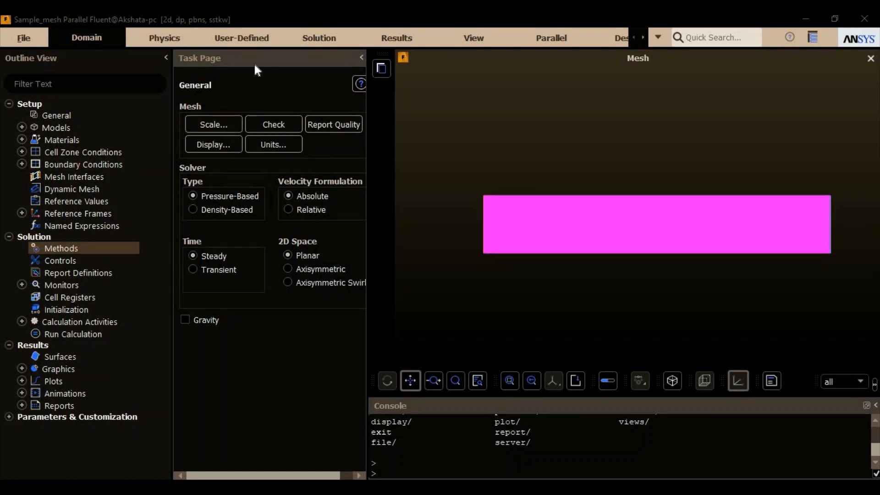
left_click(273, 124)
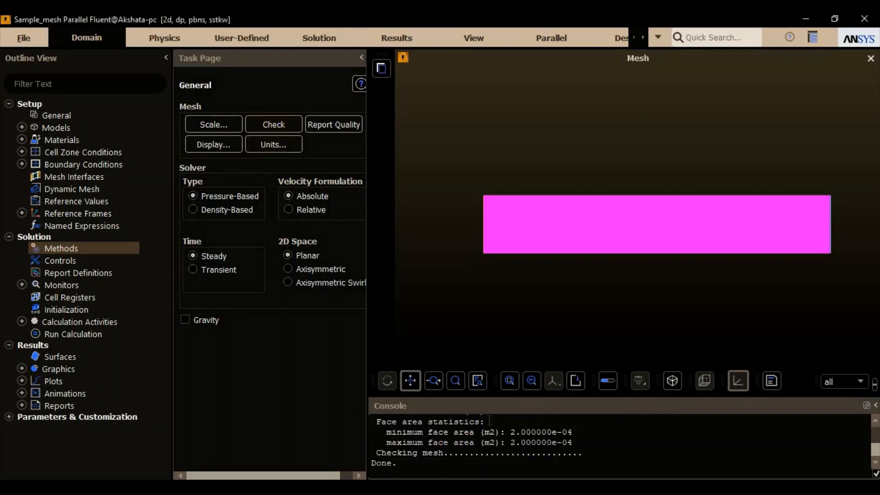
left_click(330, 123)
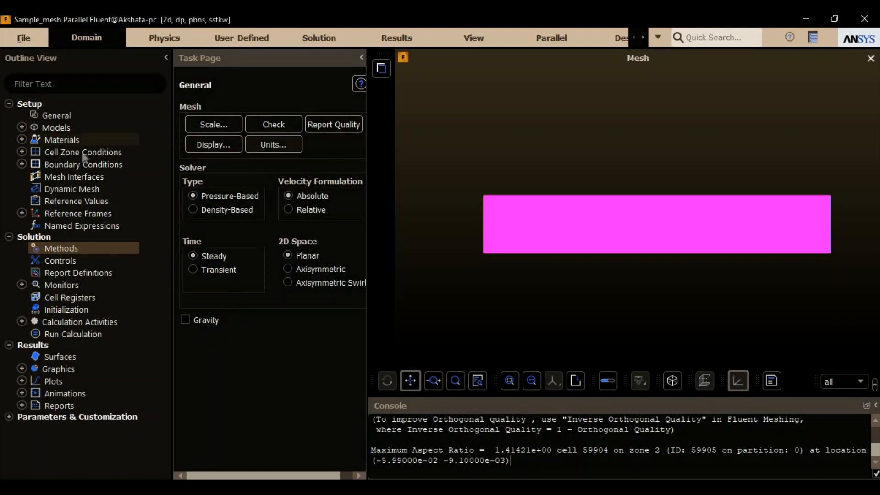
- Enable the energy equation and accept the k-omega SST viscous model with its existing settings
double_click(92, 127)
left_click(224, 138)
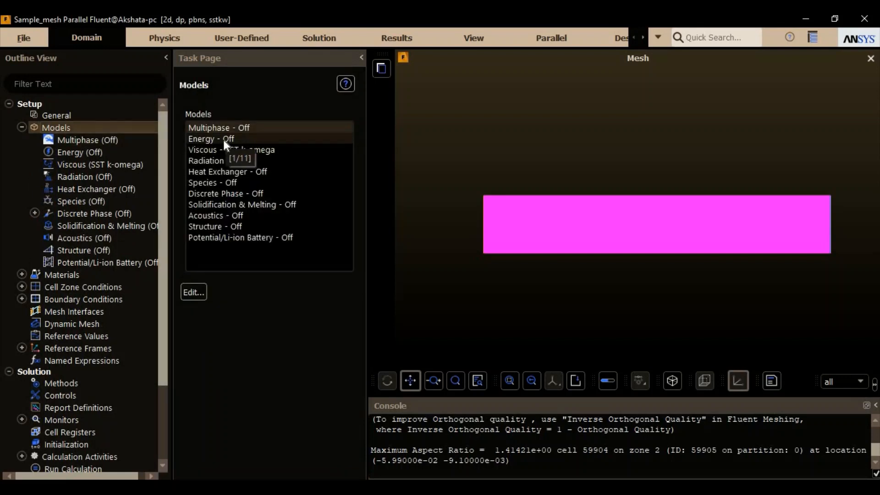
double_click(224, 139)
left_click(213, 248)
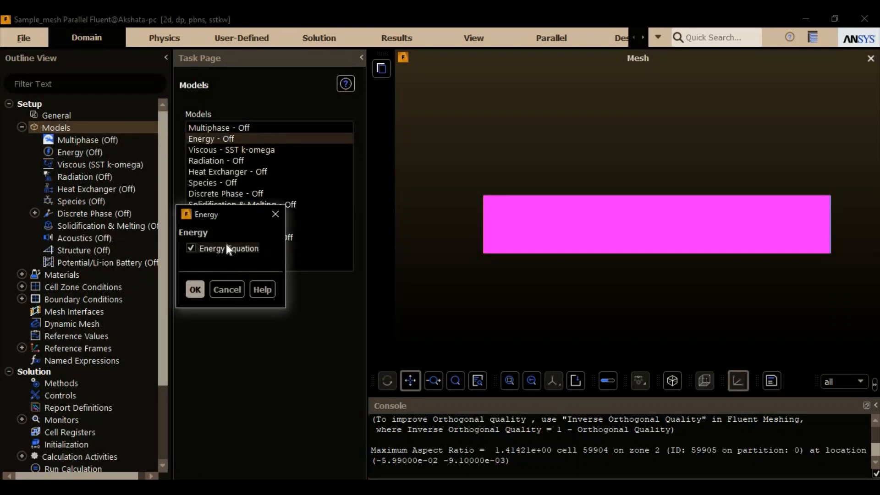
left_click(193, 289)
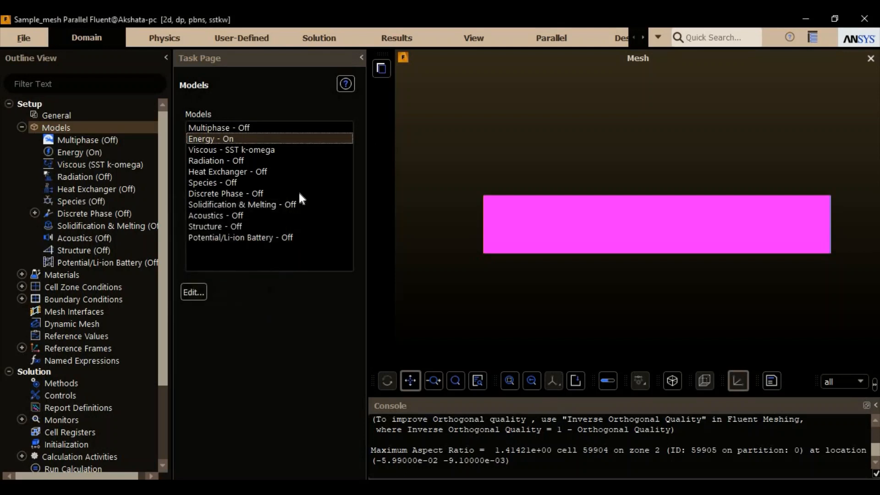
double_click(268, 150)
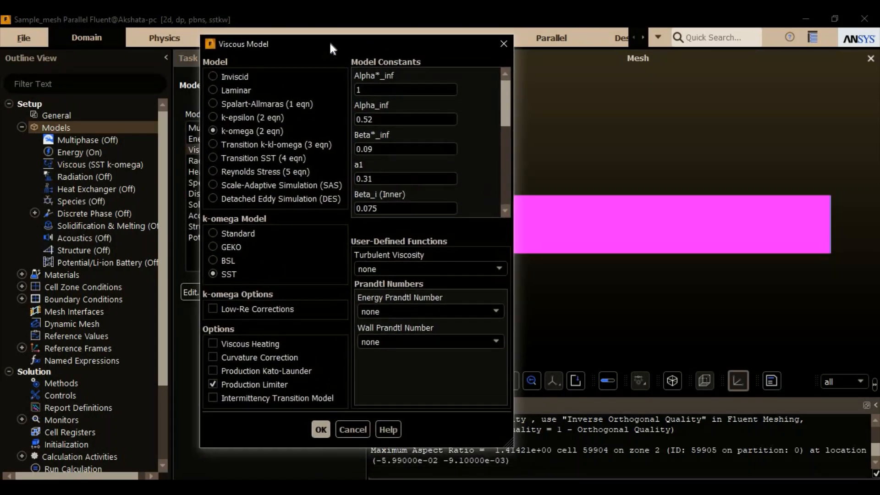
left_click(319, 430)
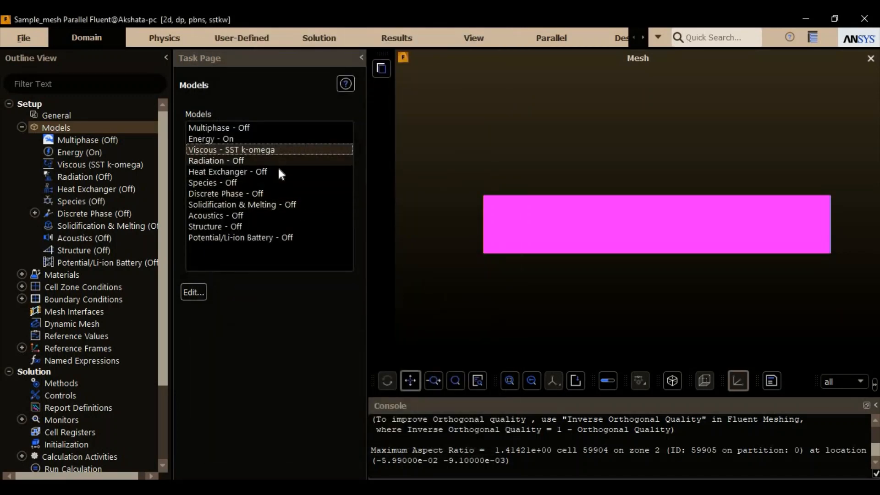
- Set the species model to Species Transport with volumetric reactions, keeping None - Explicit Source as the chemistry solver
double_click(230, 182)
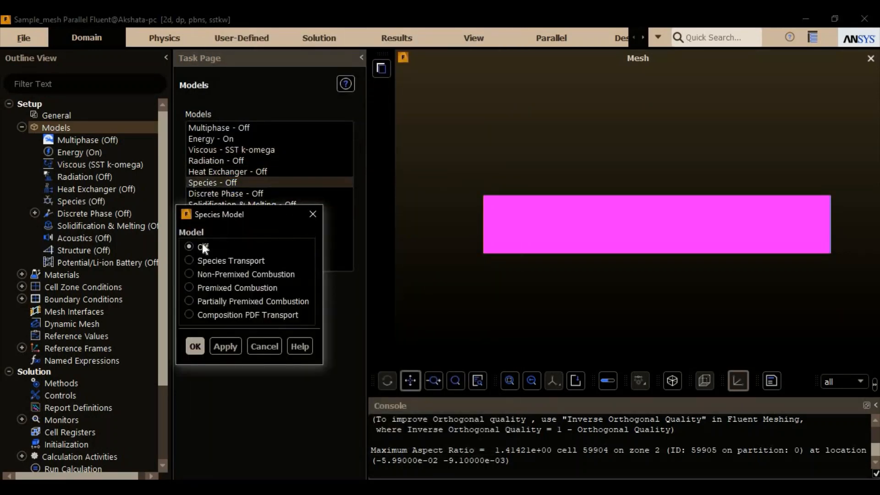
left_click_drag(250, 211, 268, 112)
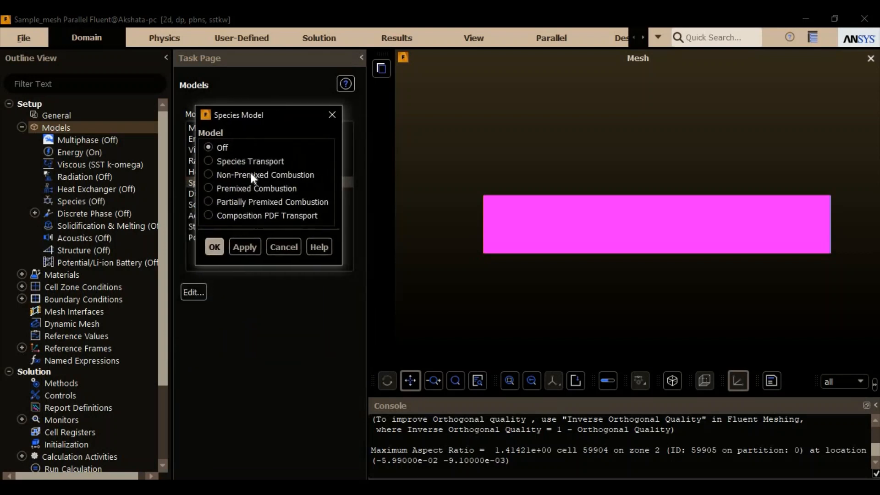
left_click(246, 163)
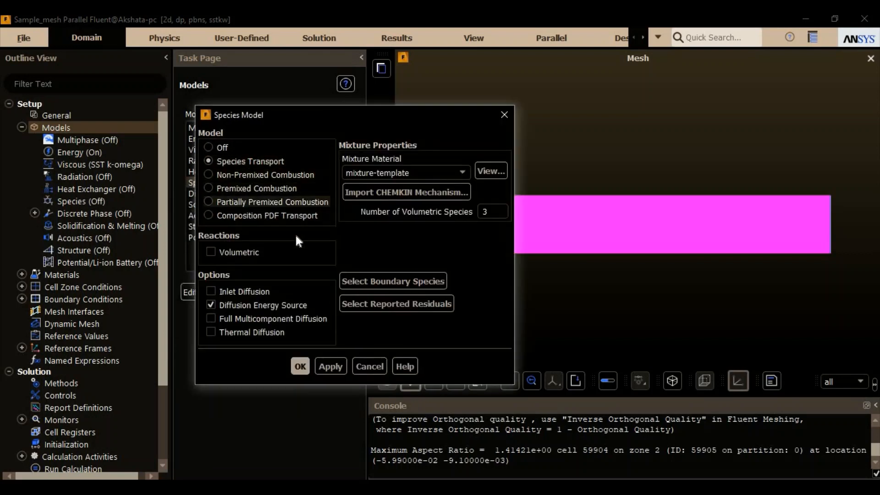
left_click(247, 251)
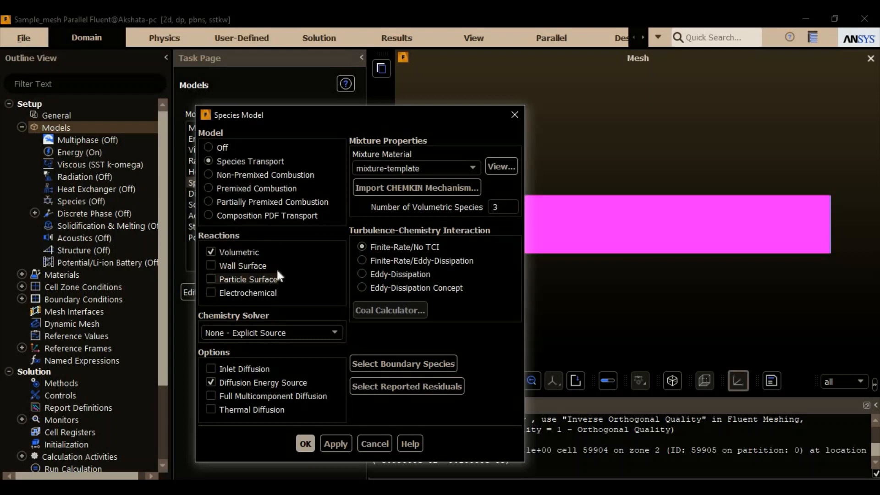
left_click(306, 335)
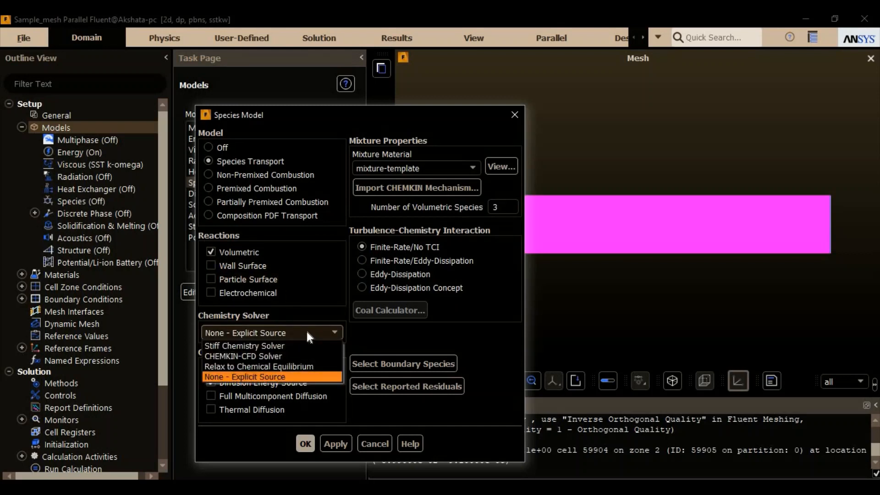
left_click(279, 376)
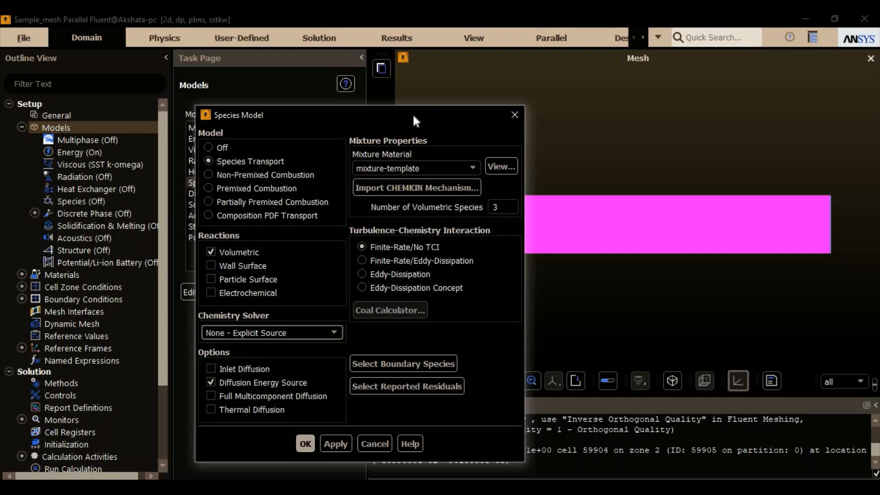
- Choose kerosene-air as the mixture material for the species model
left_click(470, 166)
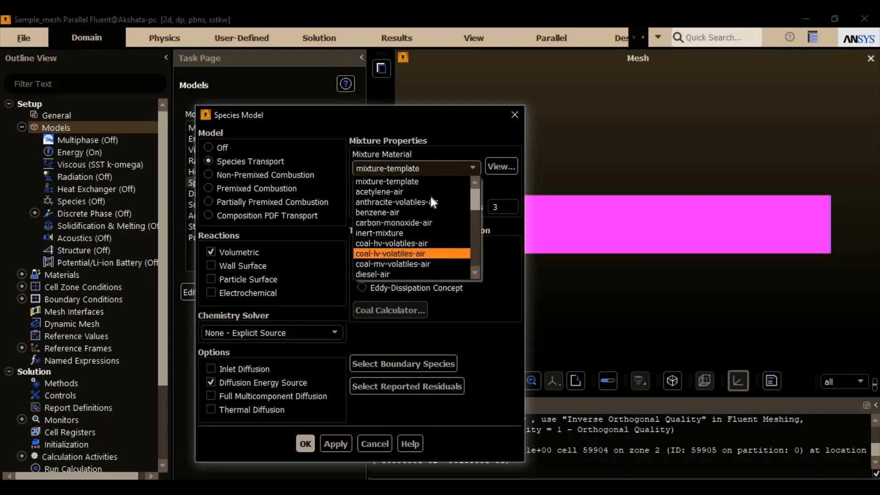
scroll(431, 199, "down", 1)
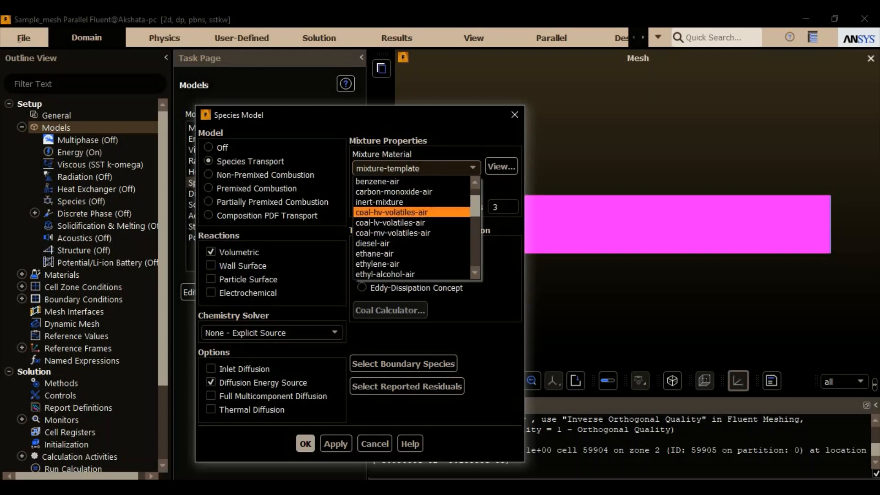
scroll(428, 216, "down", 2)
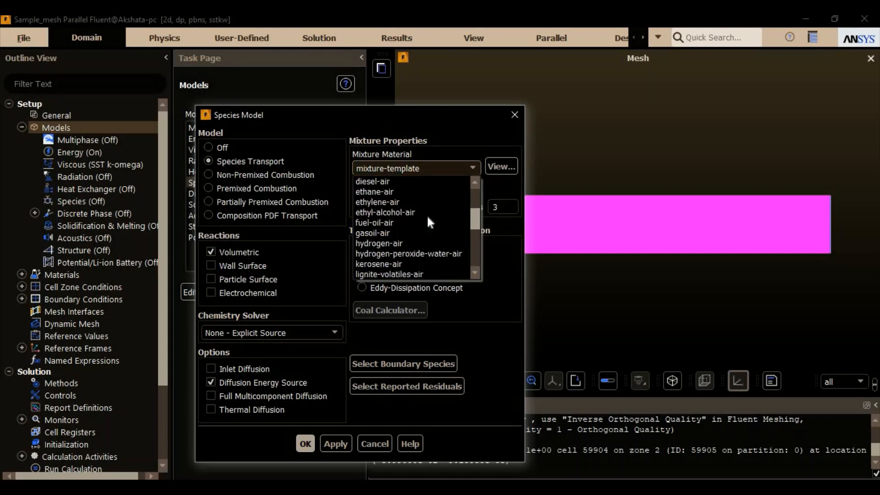
left_click(409, 264)
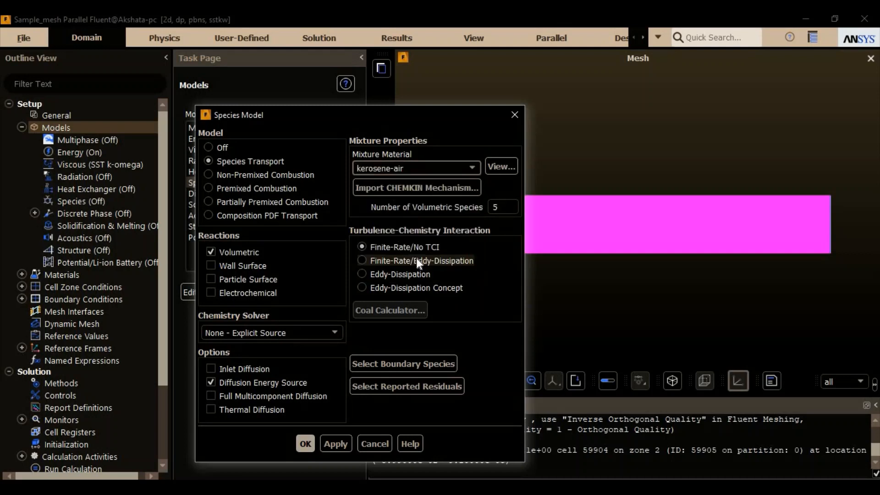
- Examine the list of species in the kerosene-air mixture from its database properties, then close the species list
left_click(500, 164)
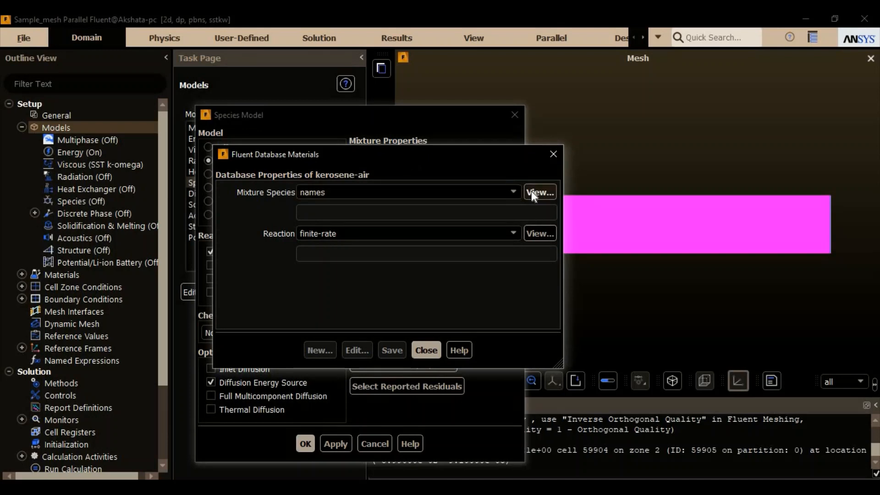
left_click(534, 193)
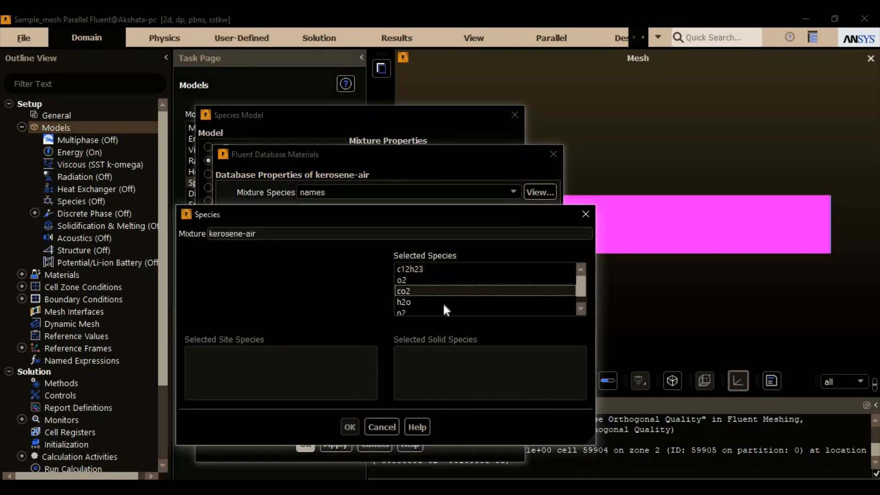
mouse_move(579, 286)
left_mouse_down()
mouse_move(579, 301)
mouse_move(578, 280)
left_mouse_up()
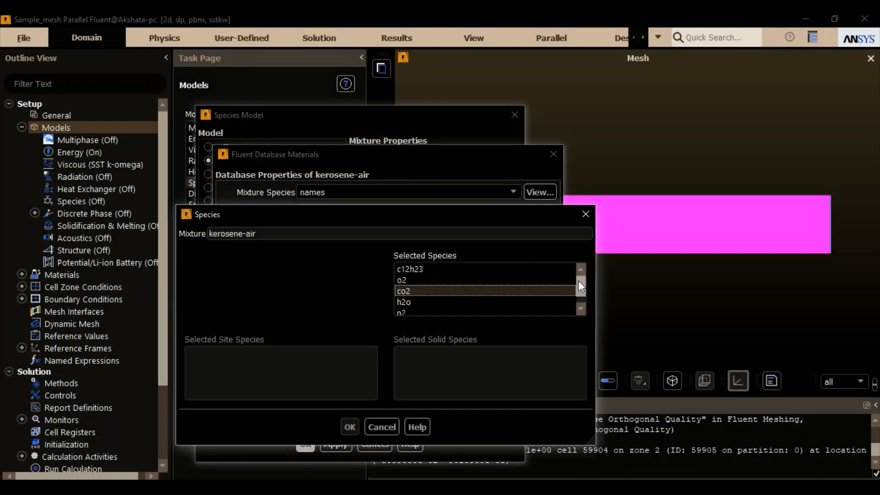
left_click(476, 279)
scroll(477, 280, "down", 1)
left_click(477, 301)
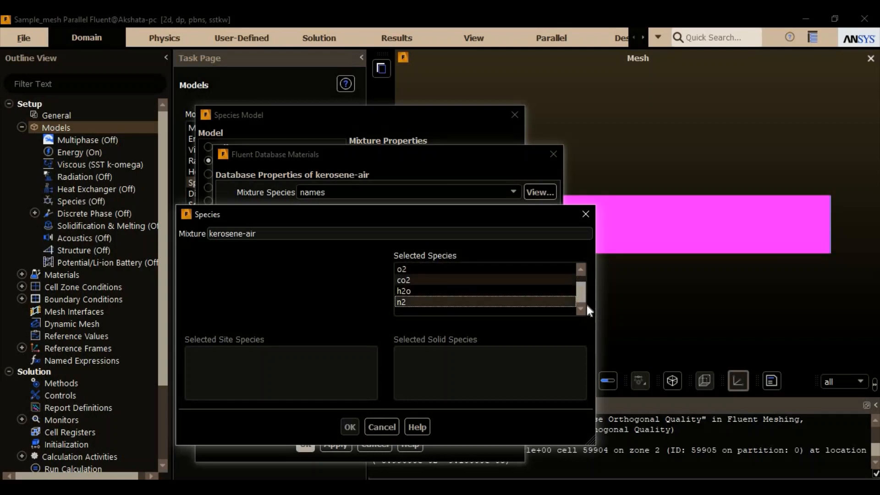
left_click_drag(582, 286, 584, 297)
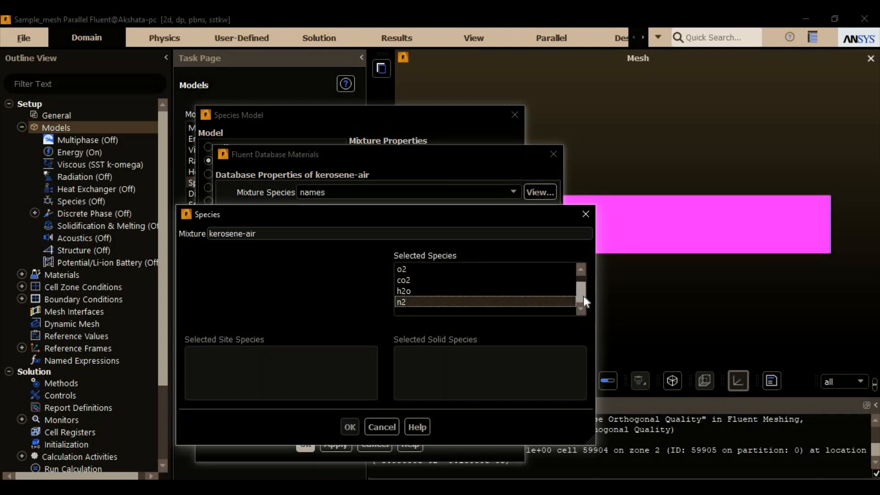
left_click(428, 281)
left_click(434, 290)
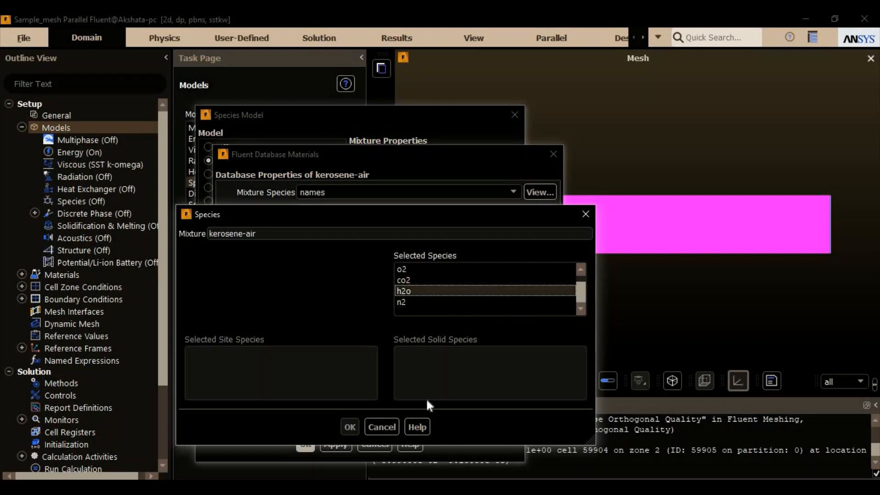
left_click(381, 427)
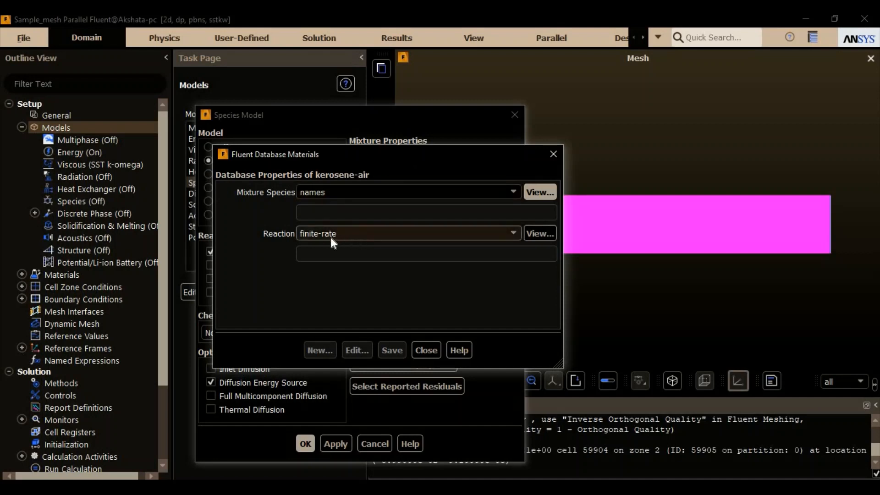
- Review the available reaction types for kerosene-air and close its database properties without changing them
left_click(312, 235)
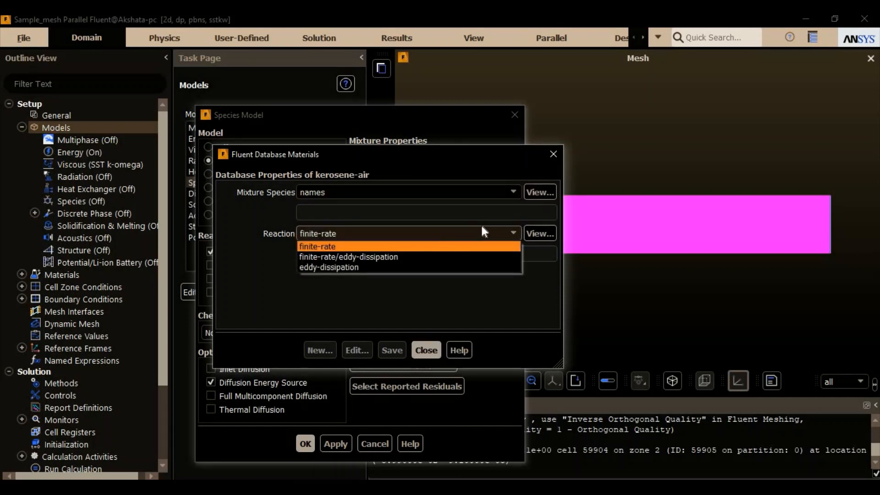
left_click(553, 153)
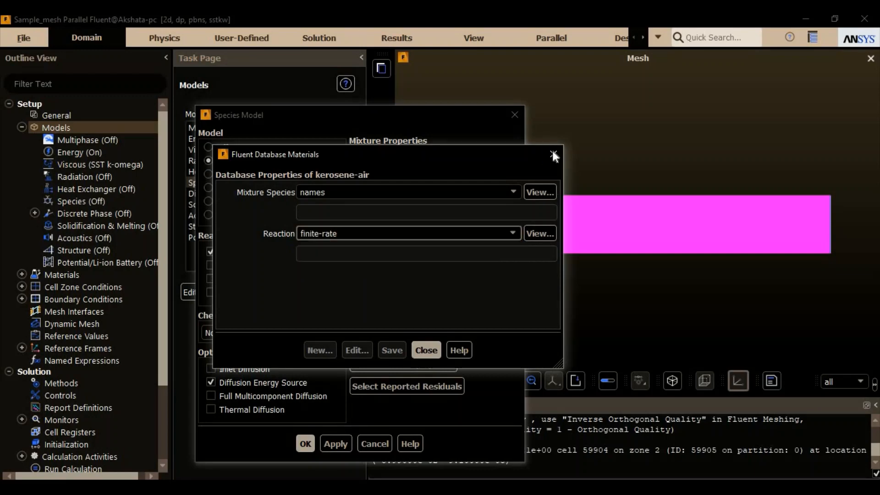
left_click(425, 350)
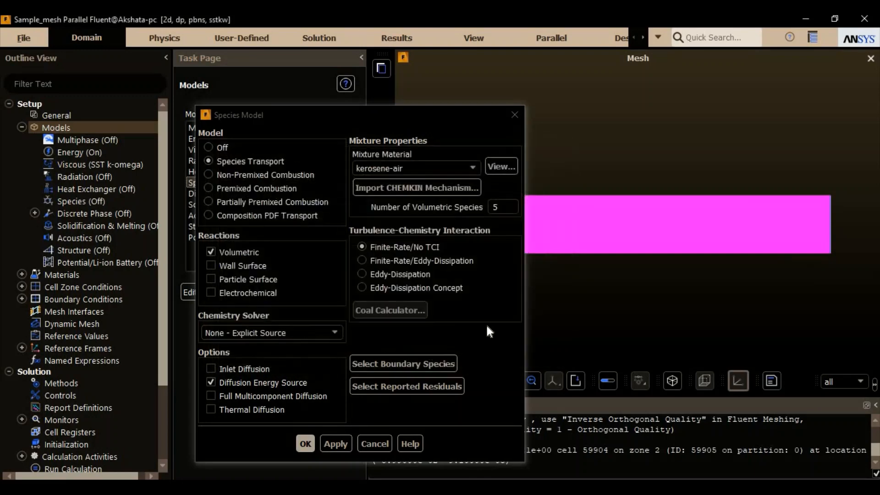
- Look at the CHEMKIN mechanism import settings and close them without importing anything
left_click(402, 189)
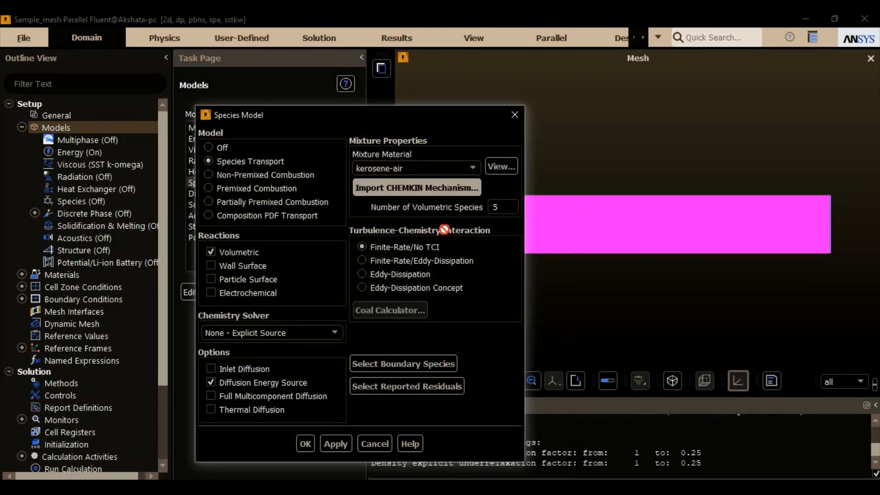
left_click_drag(364, 214, 407, 134)
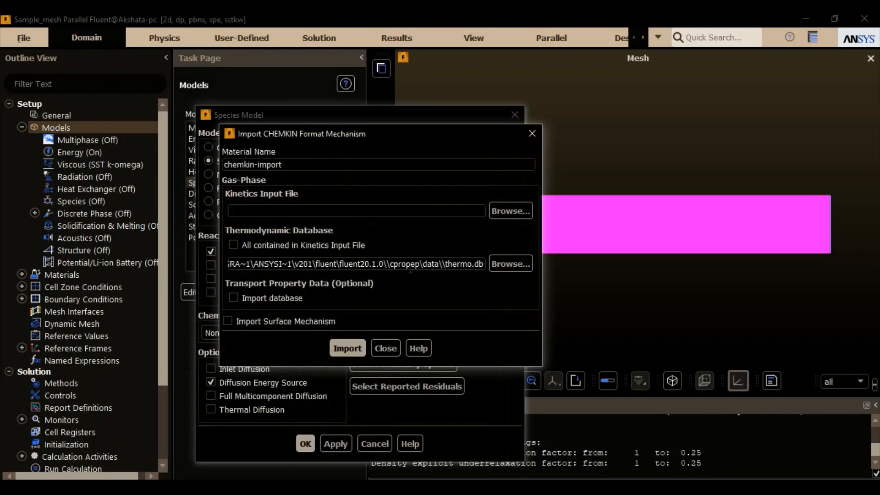
left_click(384, 349)
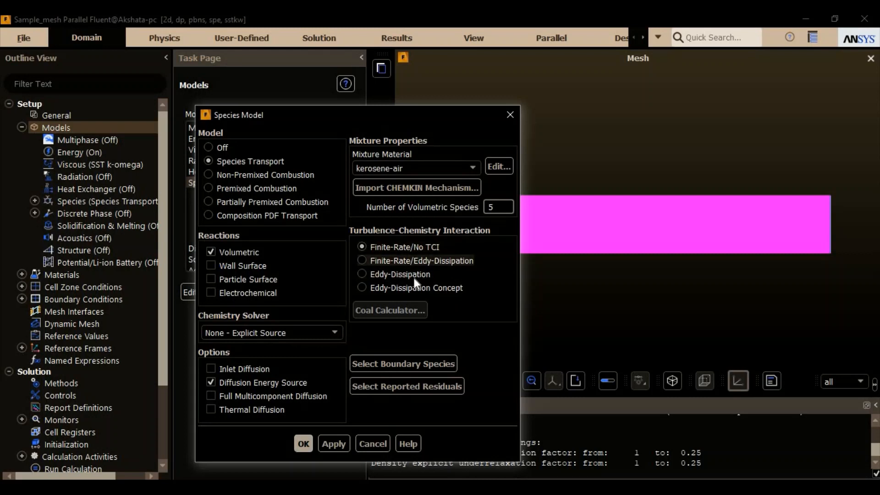
- Set the turbulence-chemistry interaction to Eddy-Dissipation and apply the species model settings
left_click(397, 275)
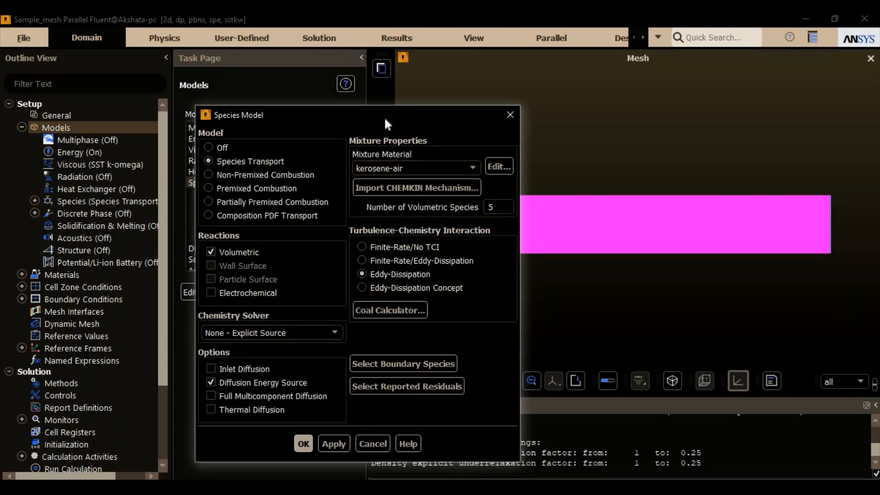
left_click_drag(376, 114, 385, 76)
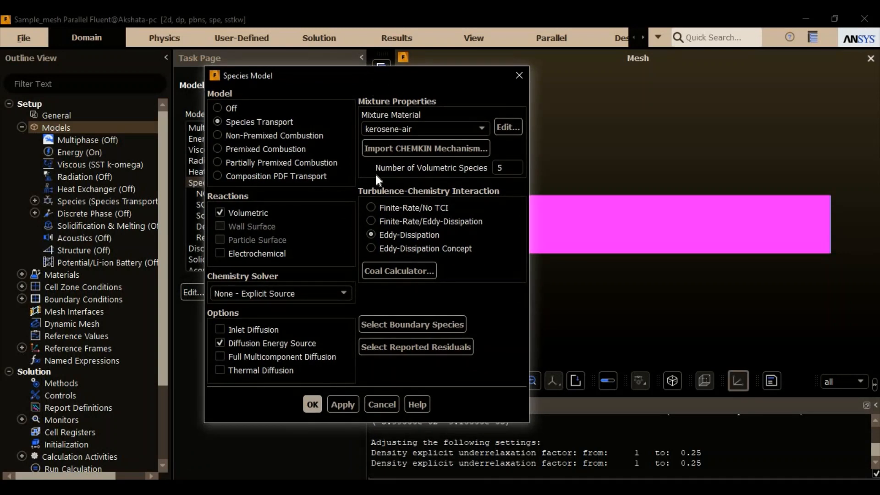
left_click(349, 399)
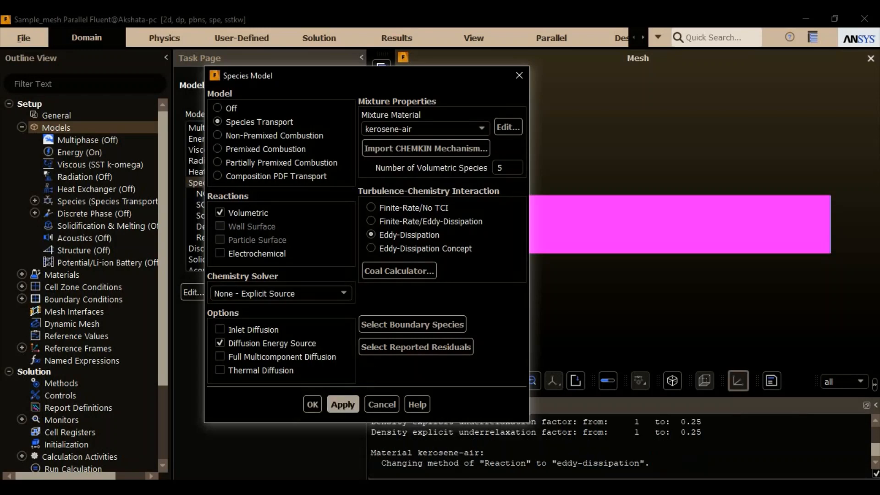
left_click(313, 405)
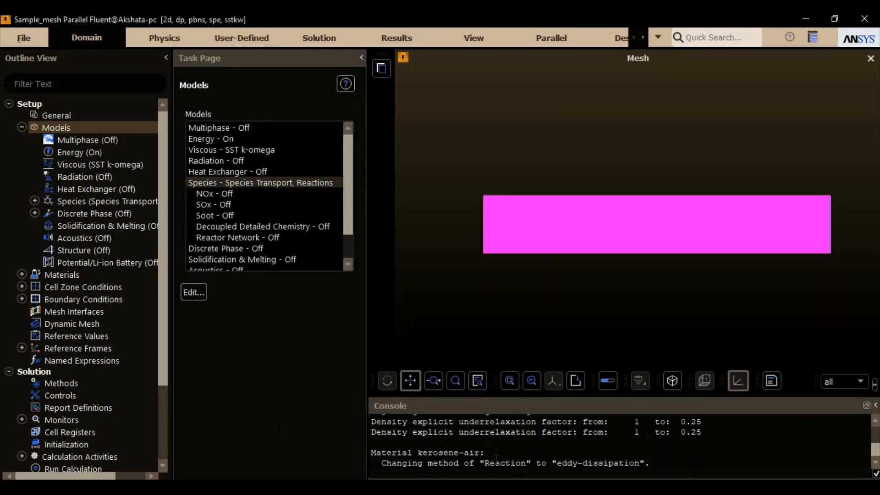
- Review the console messages on mesh quality, adjusted settings and the kerosene-air reaction method
scroll(540, 459, "up", 1)
scroll(539, 460, "up", 1)
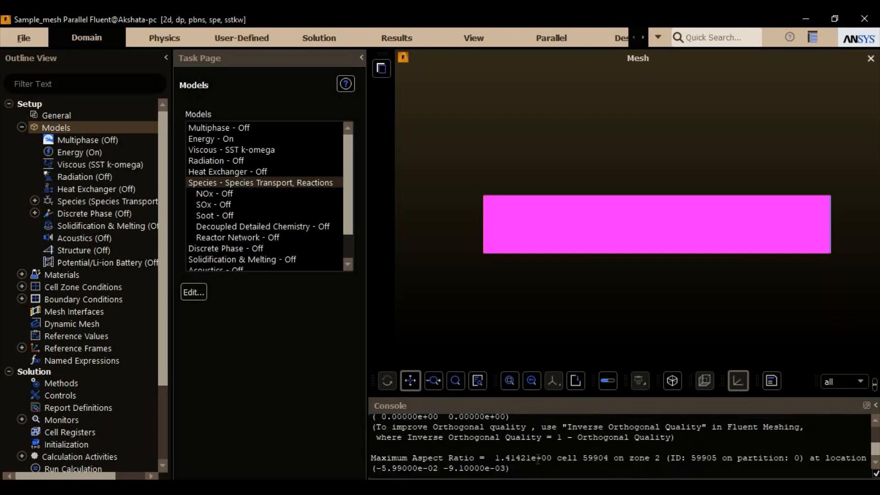
scroll(549, 453, "down", 1)
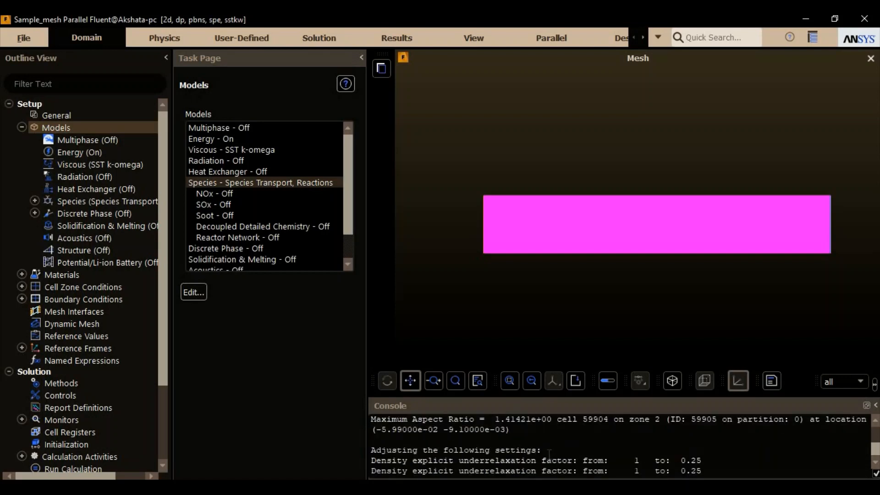
scroll(551, 451, "down", 1)
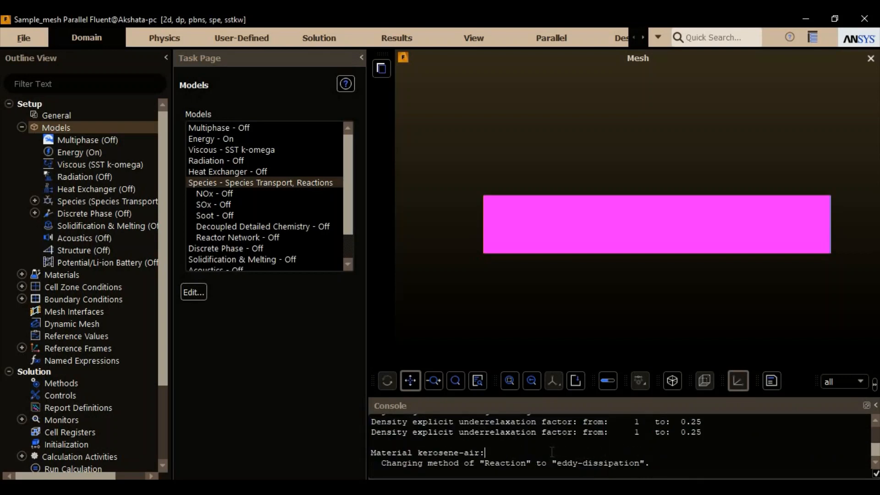
scroll(552, 454, "down", 1)
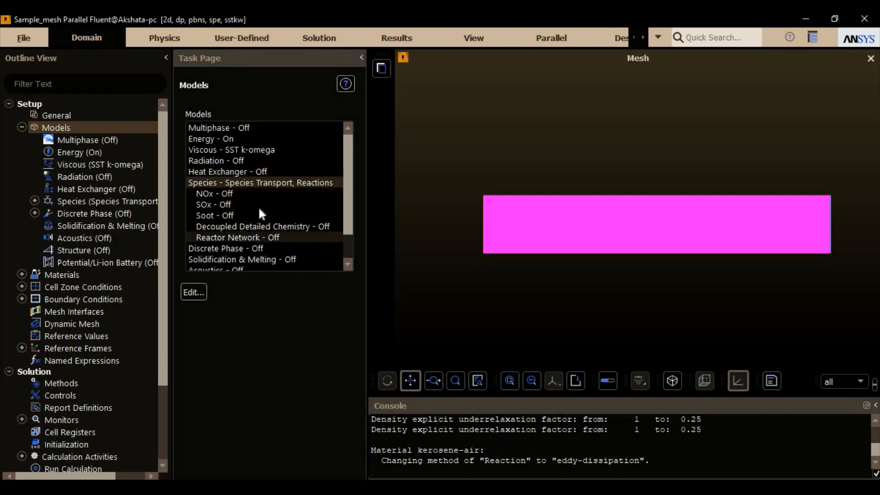
- Inspect the Thermal NOx options of the NOx model, switch that pathway back off and close the model without applying
left_click(235, 193)
double_click(235, 193)
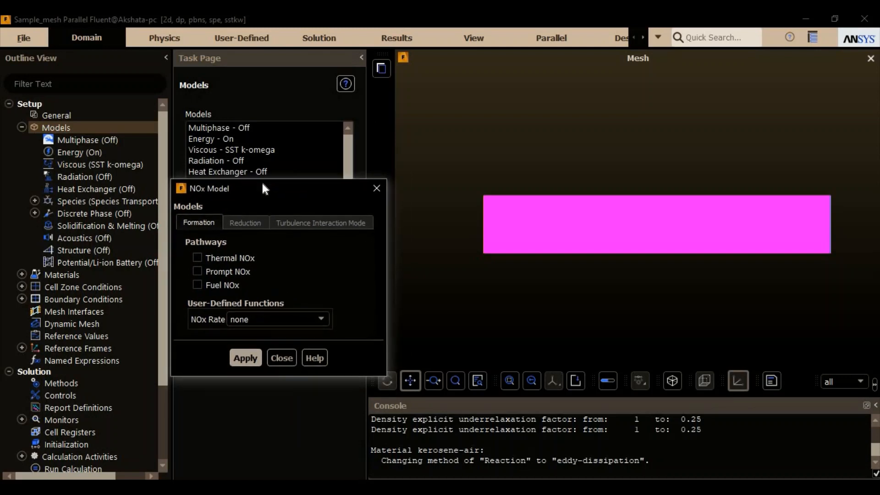
left_click(246, 256)
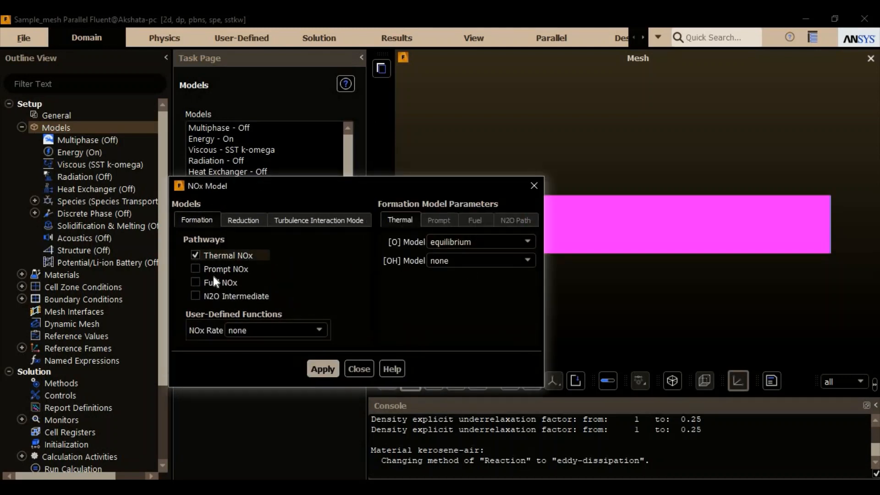
left_click(245, 258)
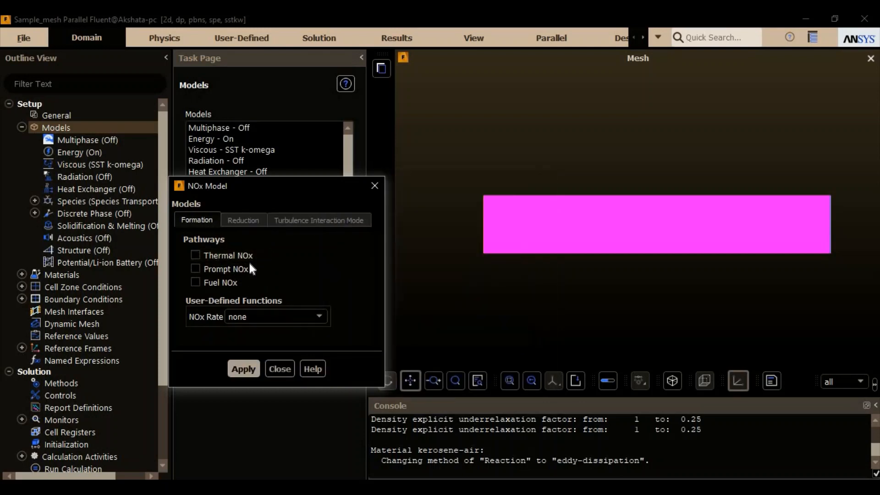
left_click(279, 369)
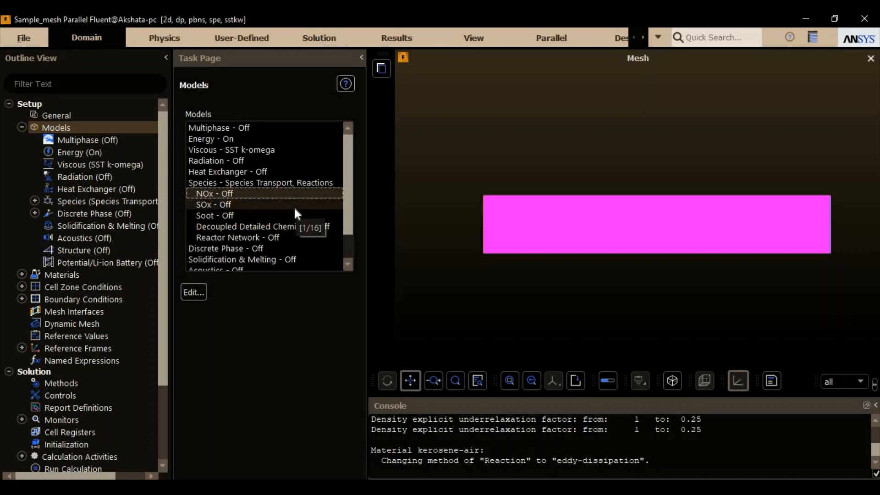
- Open the kerosene-air mixture from the materials list and check its material type and mixture material selections
left_click(22, 127)
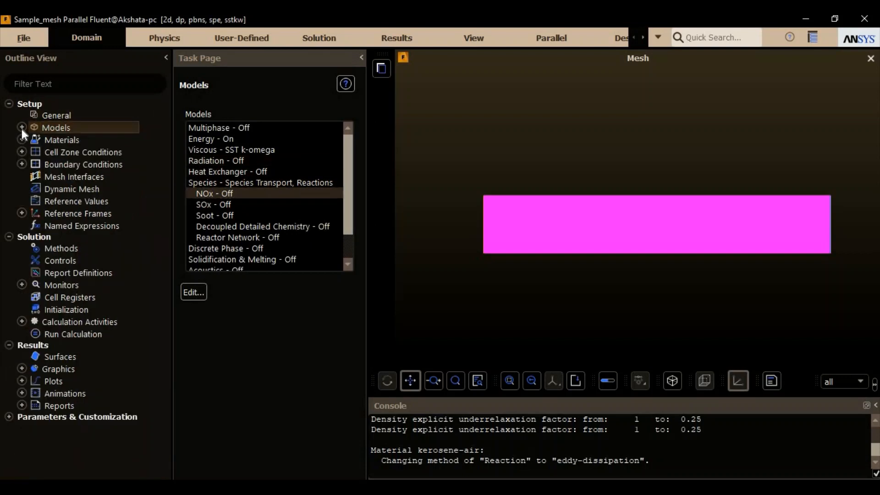
double_click(67, 141)
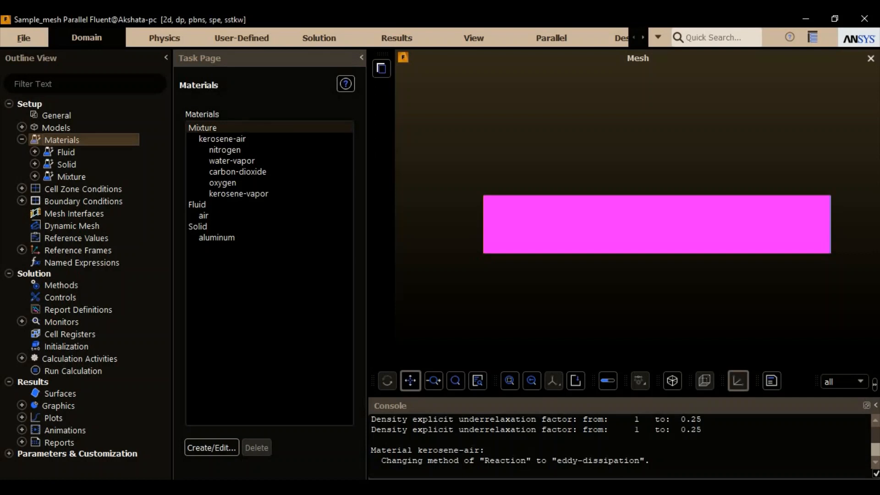
double_click(247, 138)
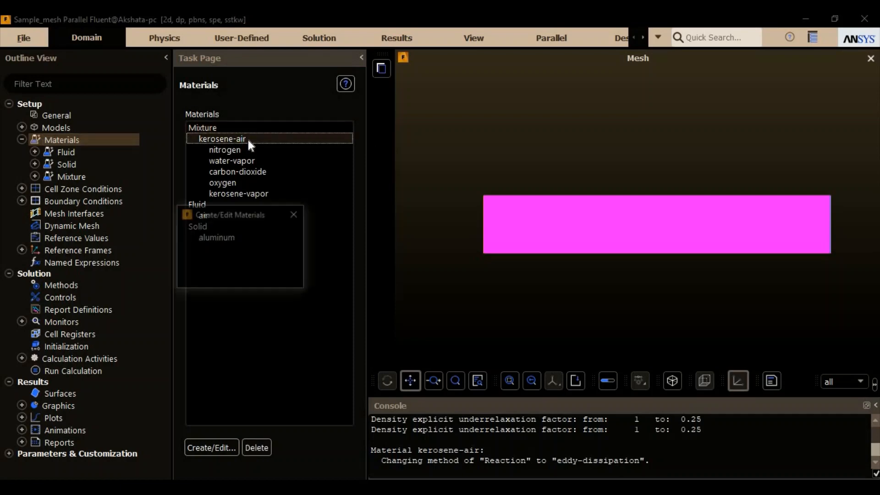
left_click_drag(307, 219, 238, 105)
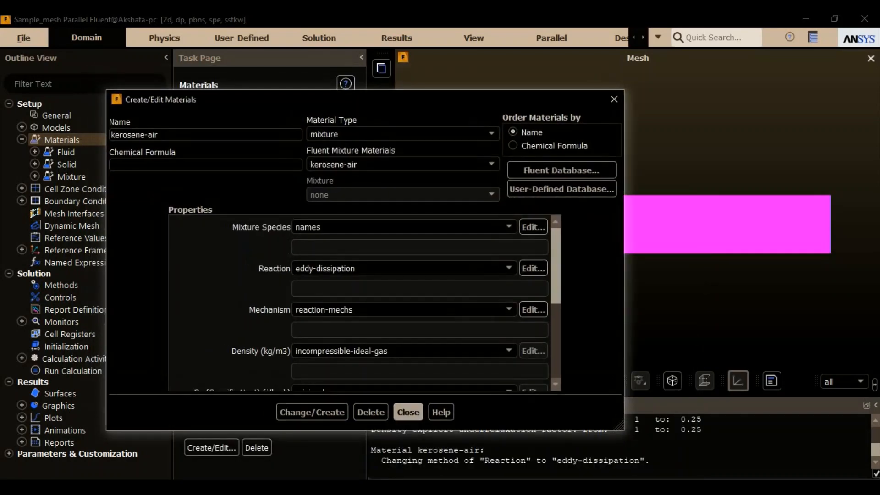
left_click(362, 136)
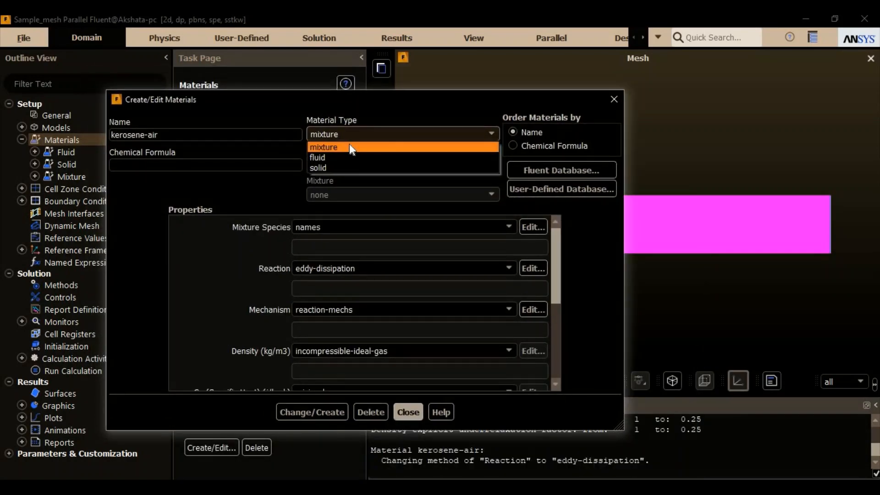
left_click(348, 147)
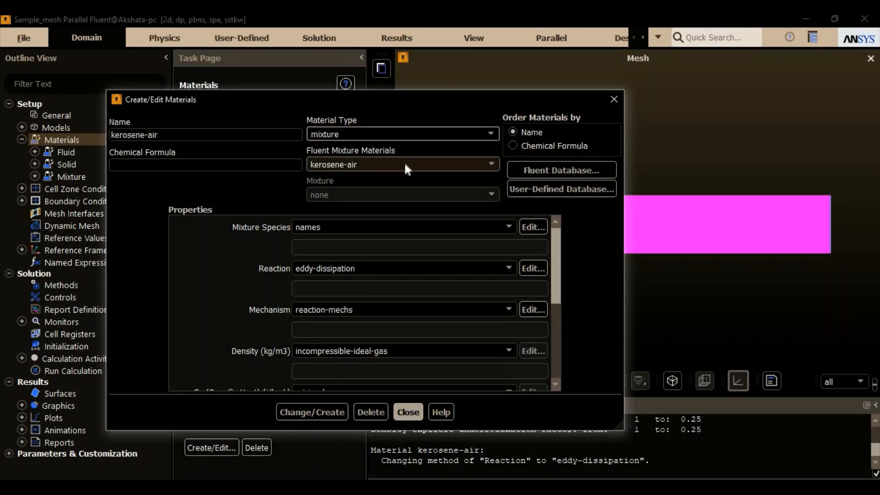
left_click(406, 166)
left_click(392, 178)
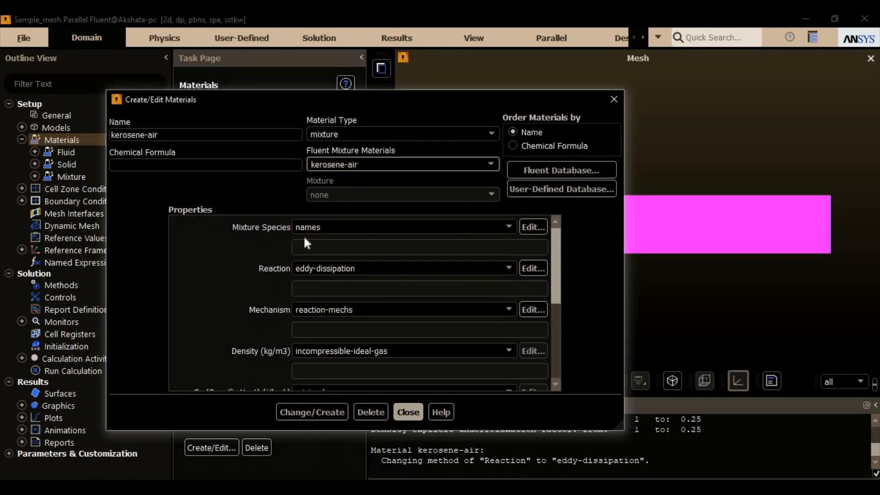
- Examine the selected species of the kerosene-air mixture and close the species list without saving
left_click(350, 228)
left_click(351, 236)
left_click_drag(381, 217, 381, 144)
left_click(412, 198)
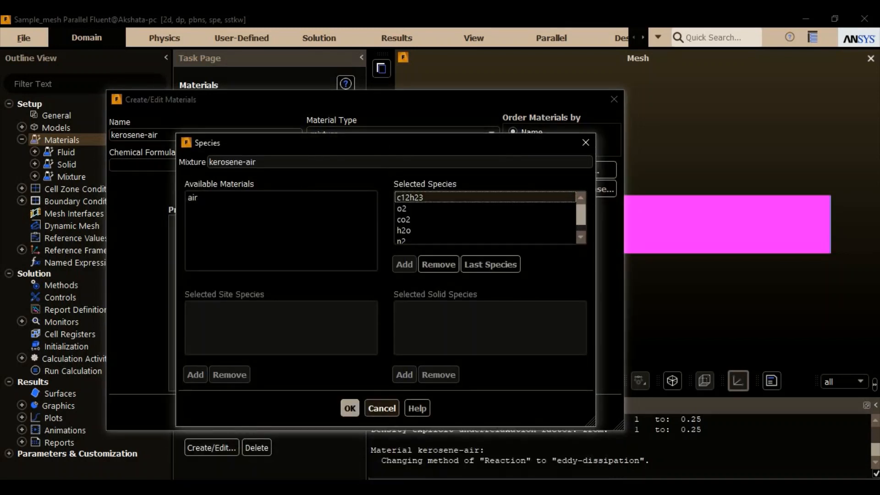
left_click(412, 218)
left_click(426, 230)
left_click(418, 240)
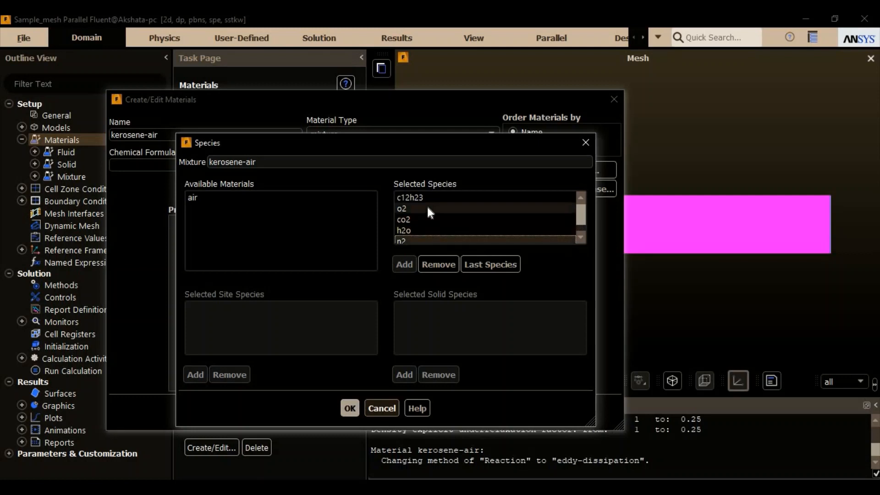
left_click(383, 408)
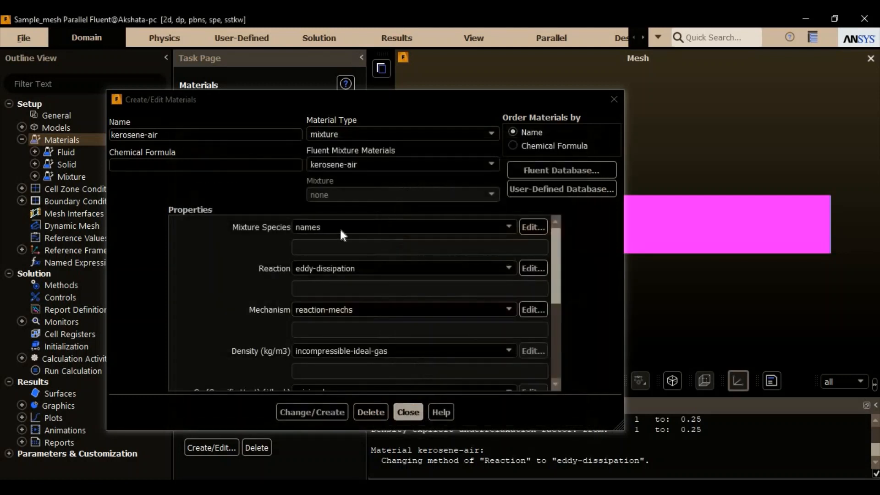
- Review the eddy-dissipation reaction definition of kerosene-air, including reactants, products and mixing rate, and accept it
left_click(332, 268)
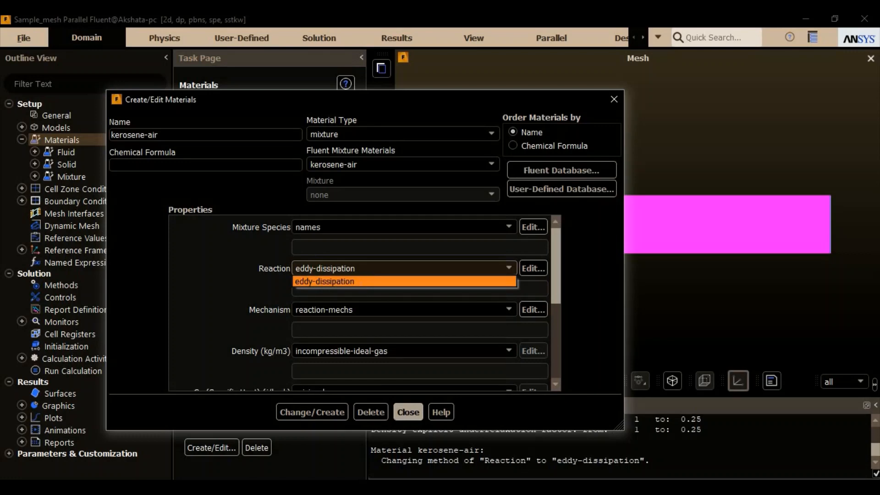
left_click(364, 280)
left_click(533, 268)
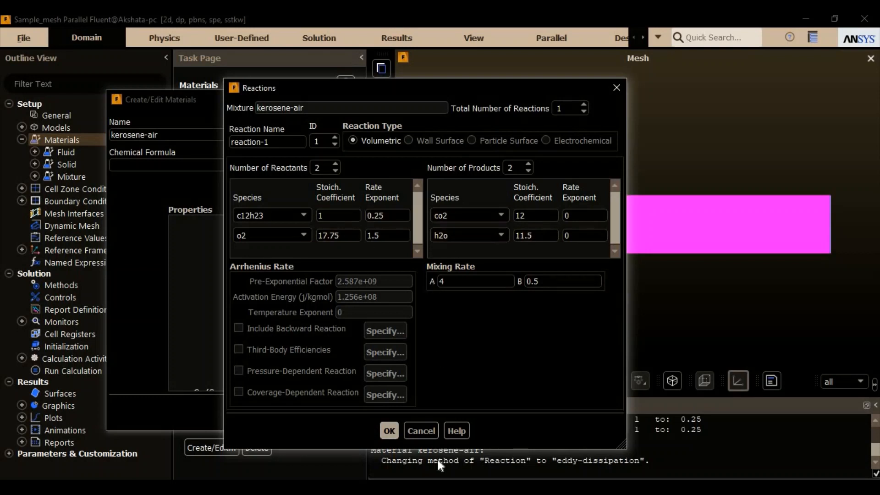
left_click(388, 434)
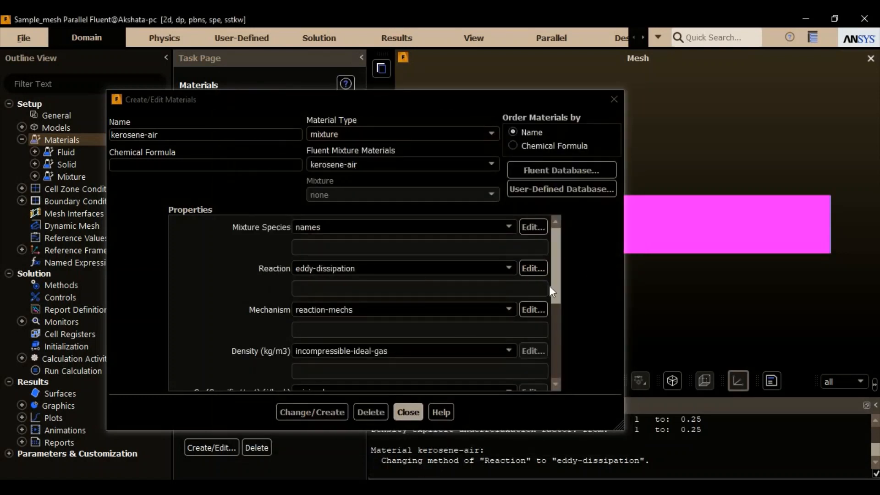
- Check the reaction mechanism assigned to kerosene-air and accept it with reaction-1 selected
left_click(375, 313)
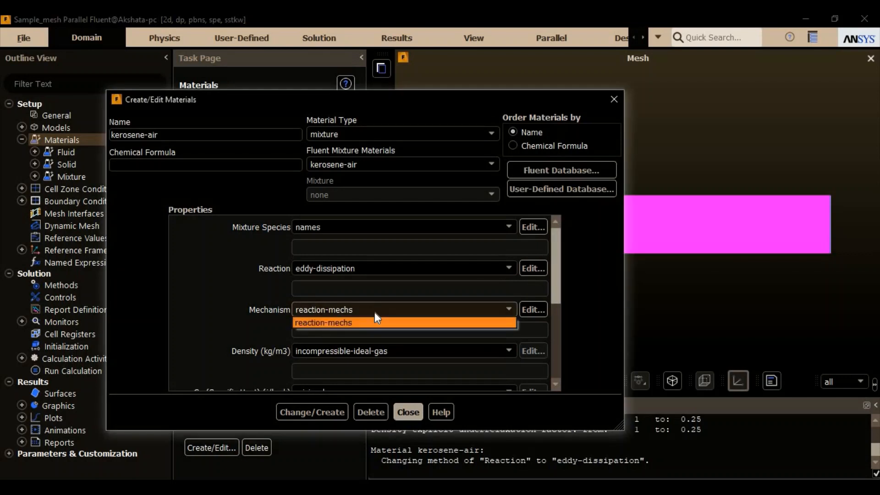
left_click(375, 323)
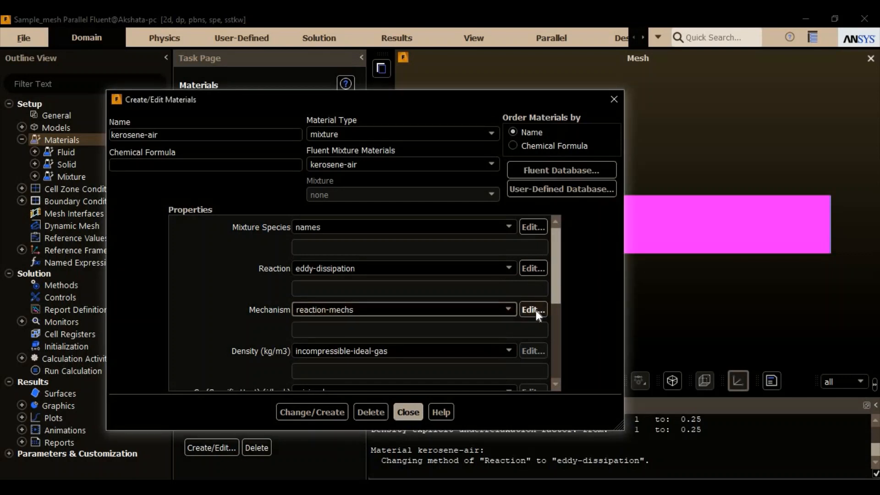
left_click(533, 310)
left_click_drag(347, 213, 363, 126)
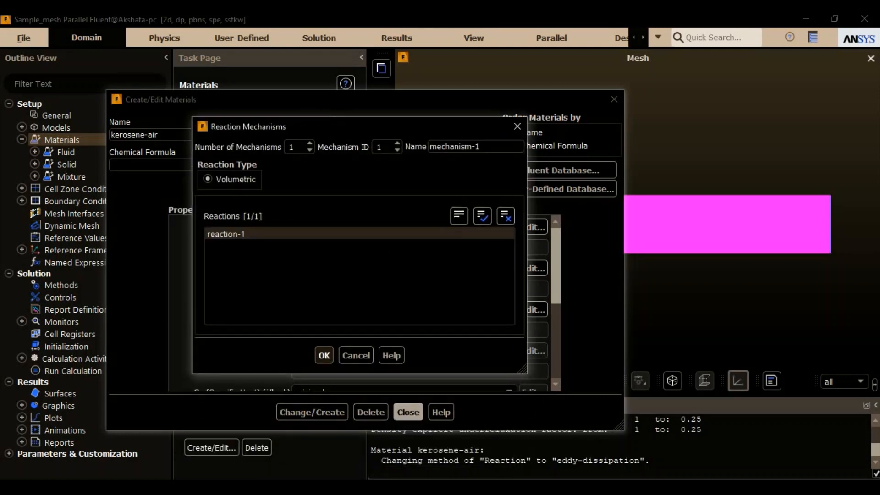
left_click(325, 355)
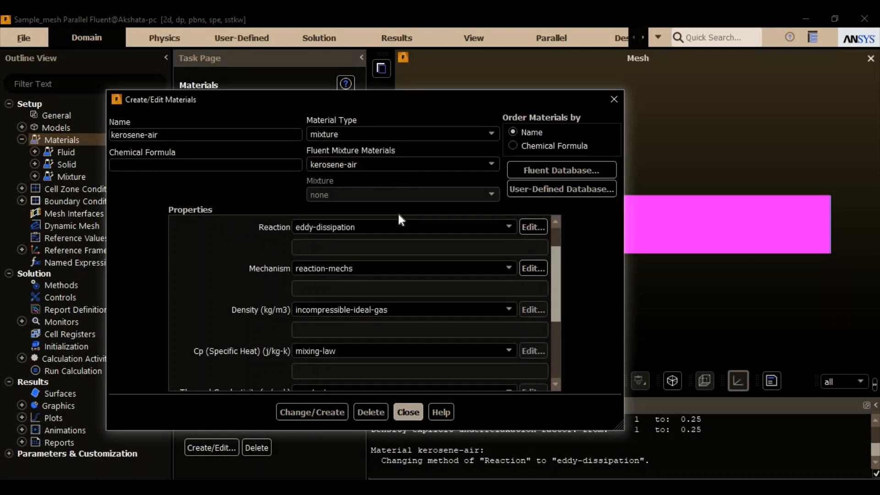
- Examine the density and specific heat method options of kerosene-air, and its thermal conductivity, viscosity and mass diffusivity settings
left_click(375, 310)
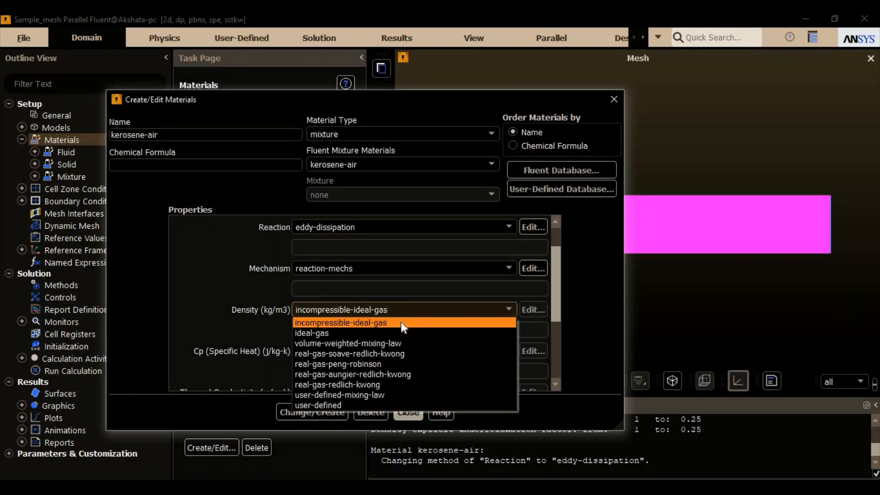
left_click(511, 312)
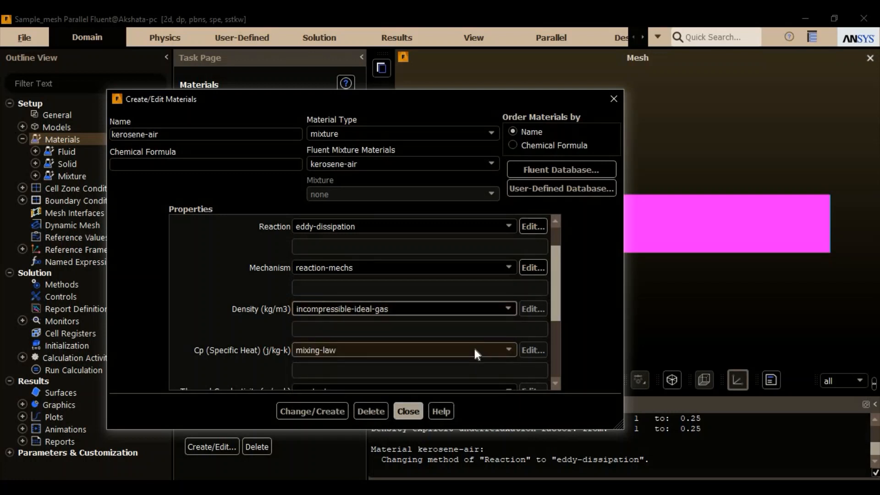
left_click(474, 350)
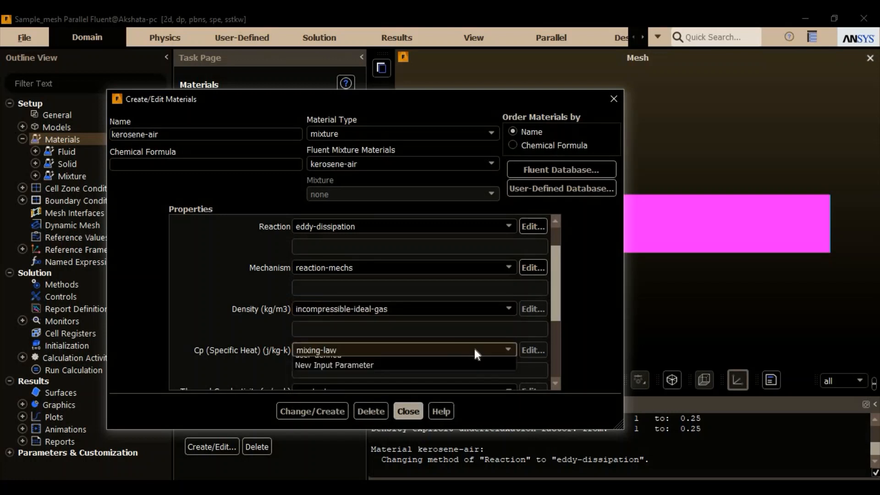
left_click(474, 350)
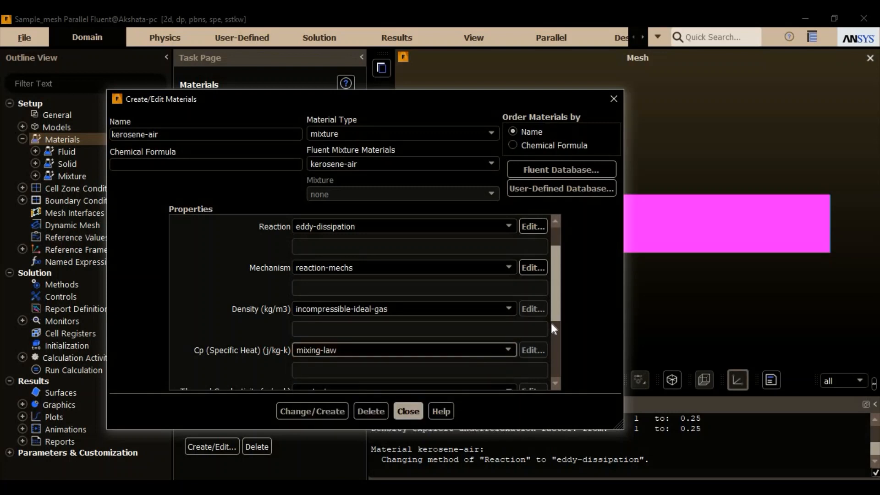
left_click_drag(554, 313, 558, 351)
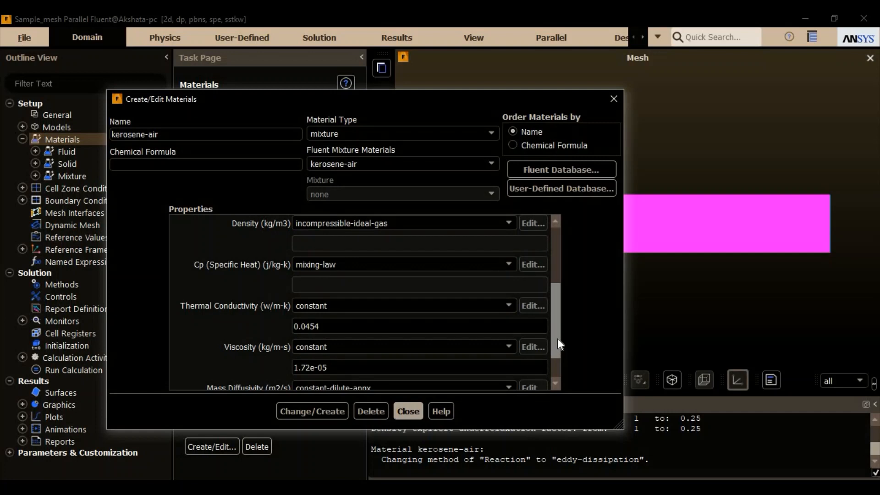
left_click_drag(558, 340, 557, 375)
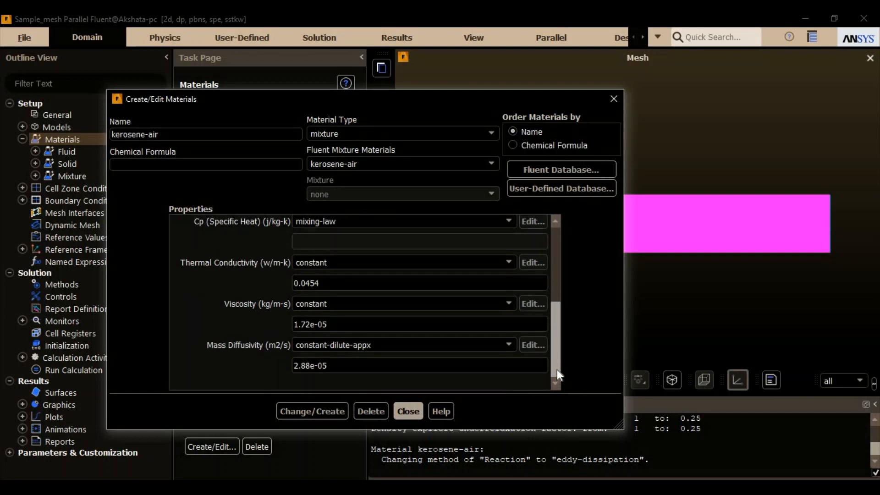
- Switch the material type to fluid and display the properties of oxygen (o2)
left_click(480, 131)
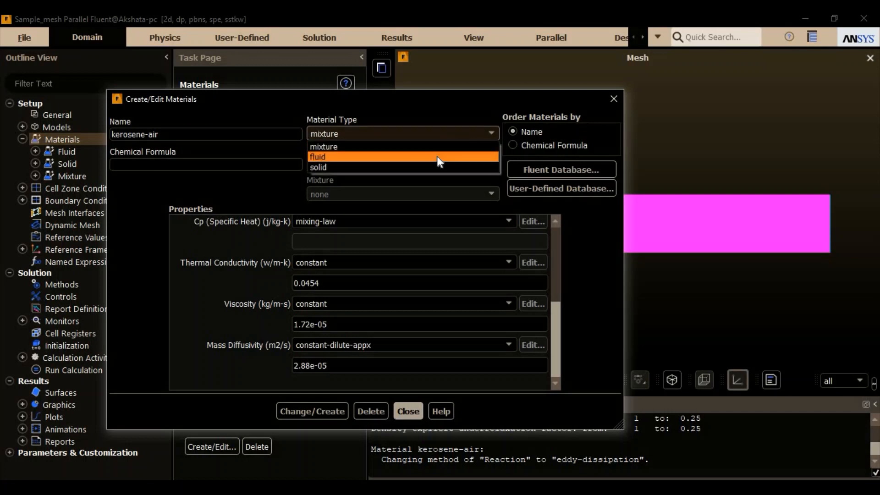
left_click(437, 157)
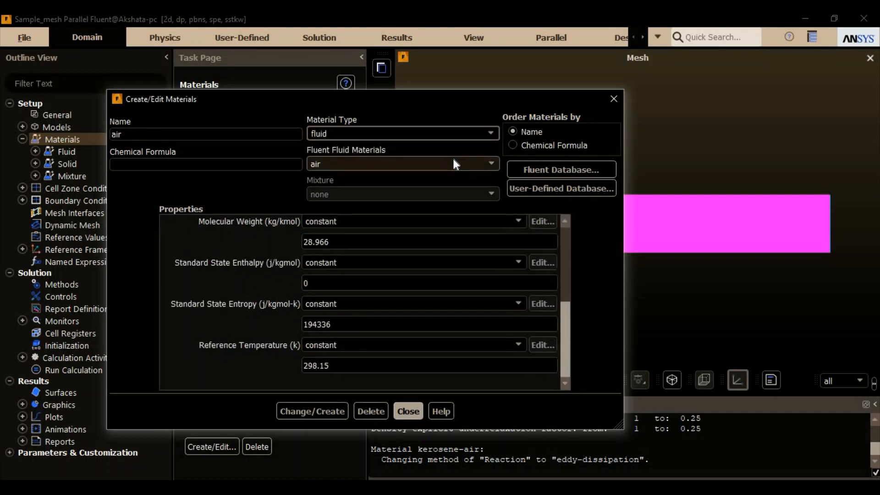
left_click(479, 160)
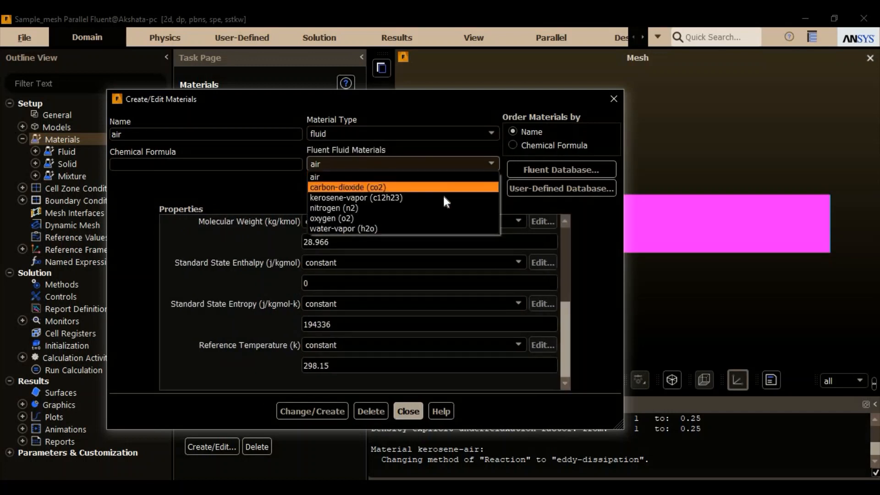
left_click(405, 216)
left_click_drag(563, 311, 572, 231)
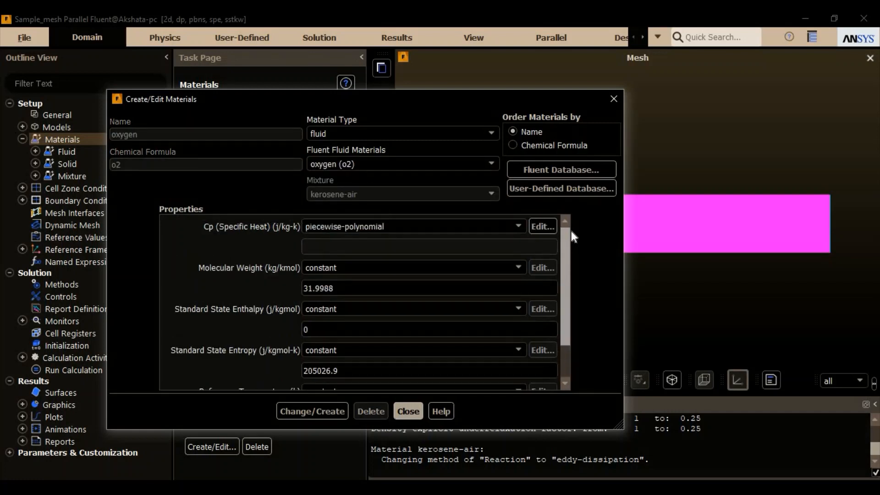
- Review the remaining oxygen properties, and display the kerosene-vapor (c12h23) material to examine its specific heat, molecular weight, enthalpy and entropy settings
scroll(568, 303, "down", 3)
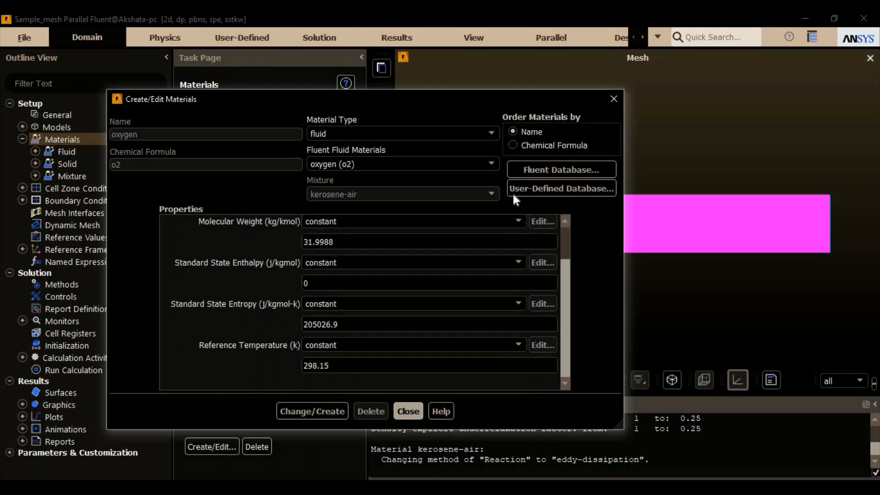
left_click(492, 167)
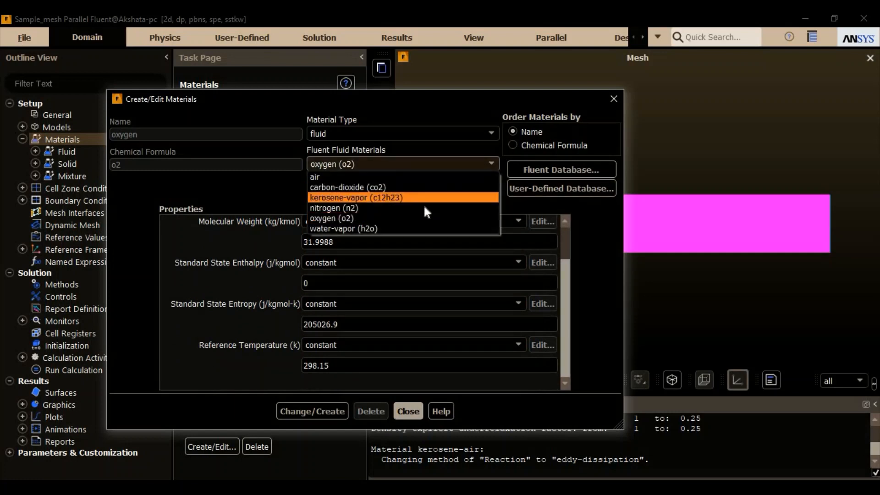
left_click(403, 198)
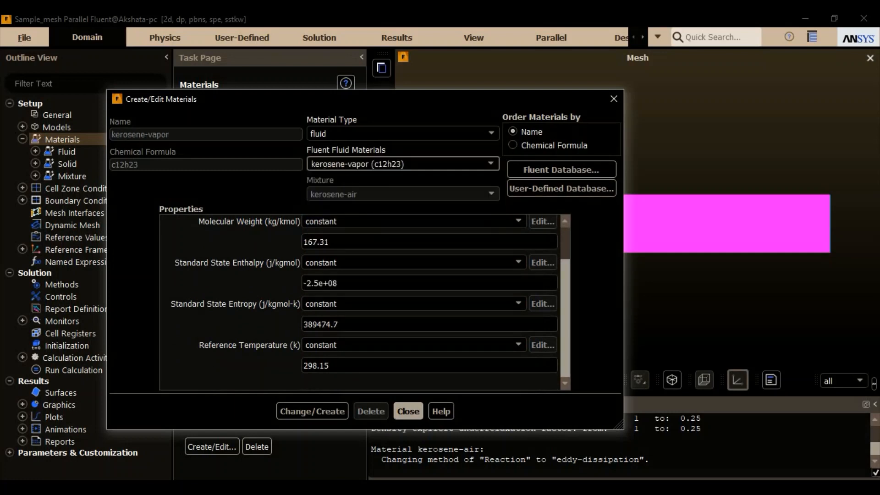
scroll(564, 300, "up", 1)
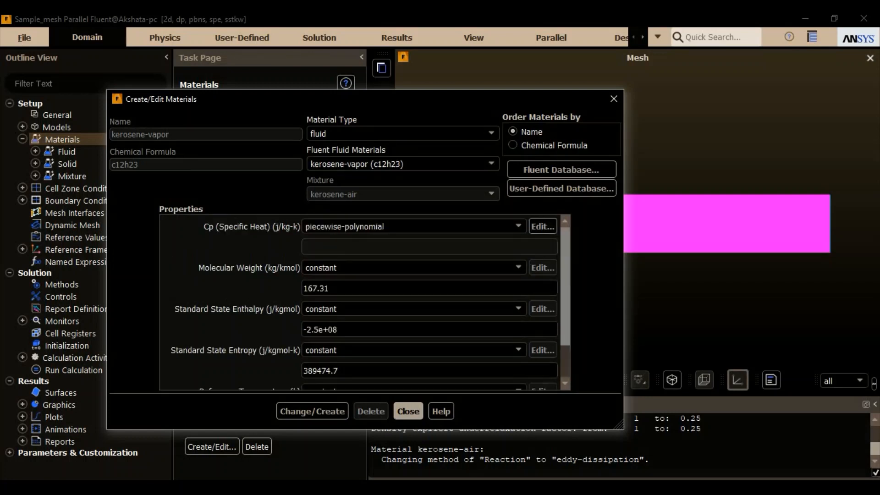
scroll(567, 295, "down", 1)
scroll(565, 219, "up", 1)
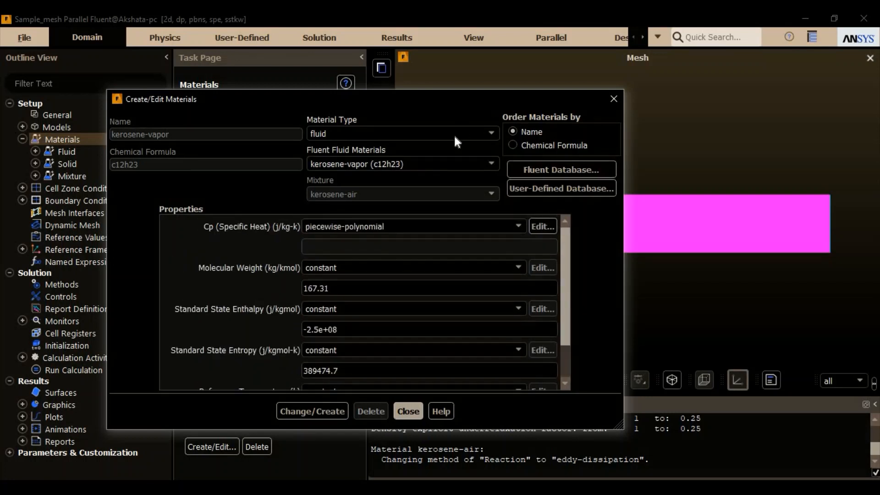
- Browse the mixture materials in the Fluent database, including benzene-air, and leave it without copying anything
left_click(524, 169)
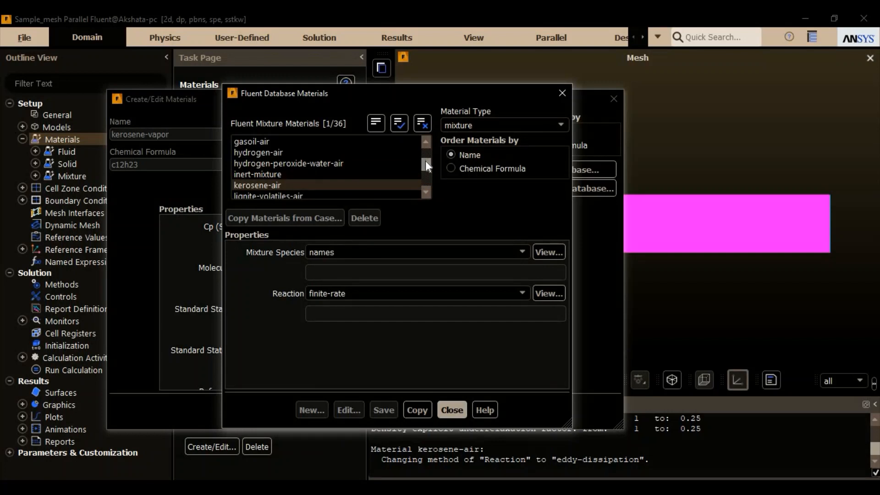
mouse_move(425, 164)
left_mouse_down()
mouse_move(425, 175)
mouse_move(425, 151)
left_mouse_up()
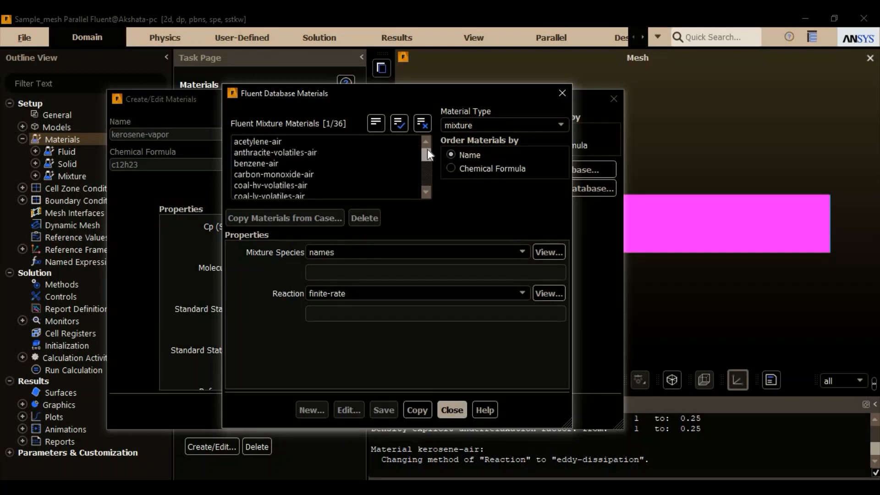
left_click(335, 164)
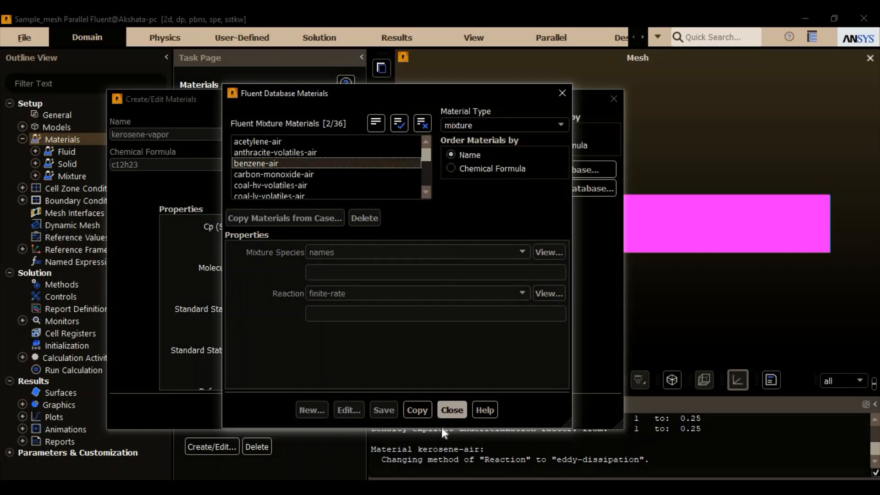
left_click(455, 406)
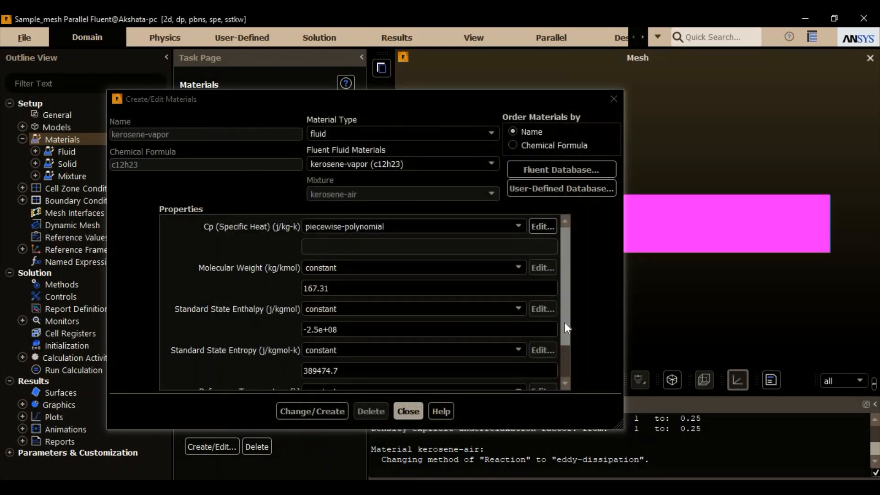
- Apply the kerosene-vapor fluid material definition and finish editing materials
left_click_drag(565, 323, 571, 241)
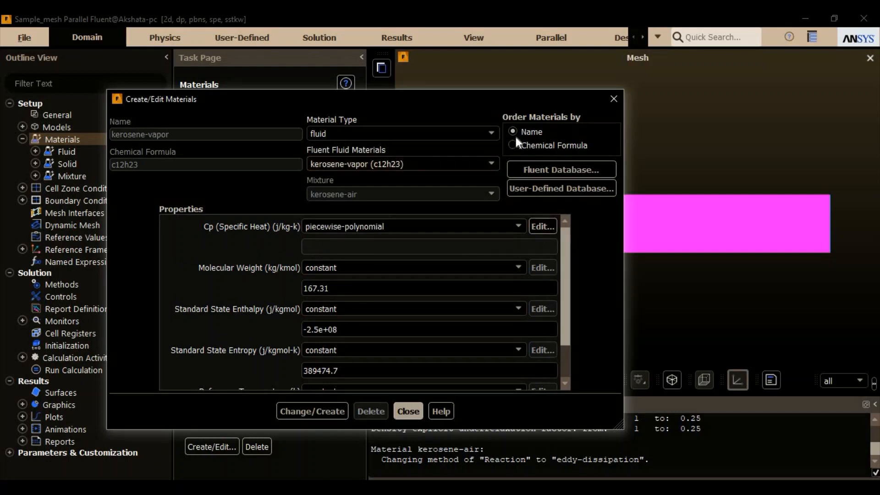
left_click(329, 409)
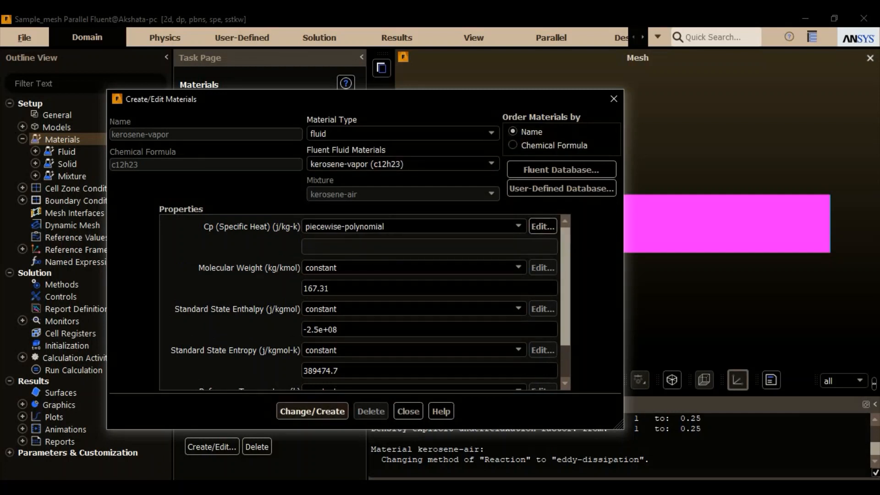
left_click(418, 413)
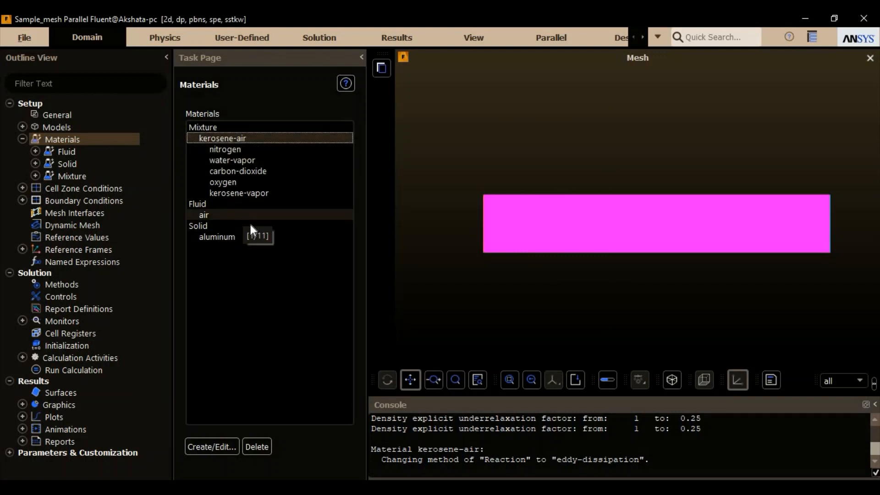
- Display the cell zone conditions with the zones grouped by zone type
left_click(20, 140)
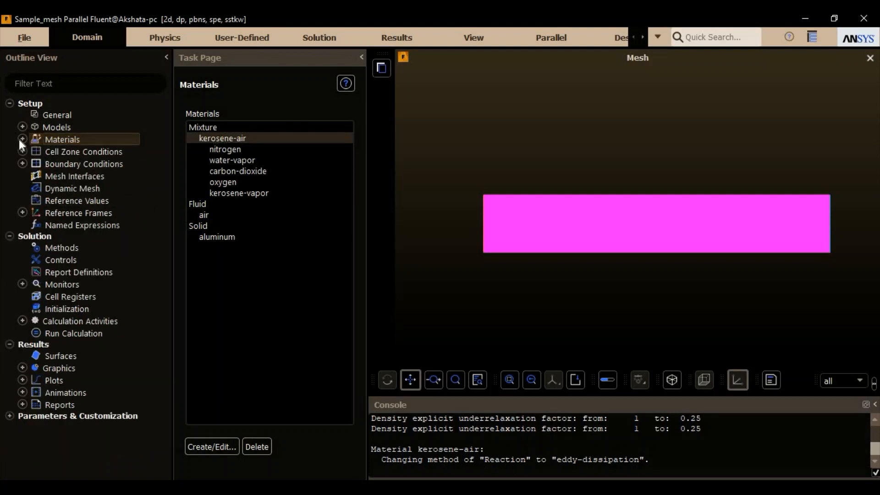
double_click(49, 150)
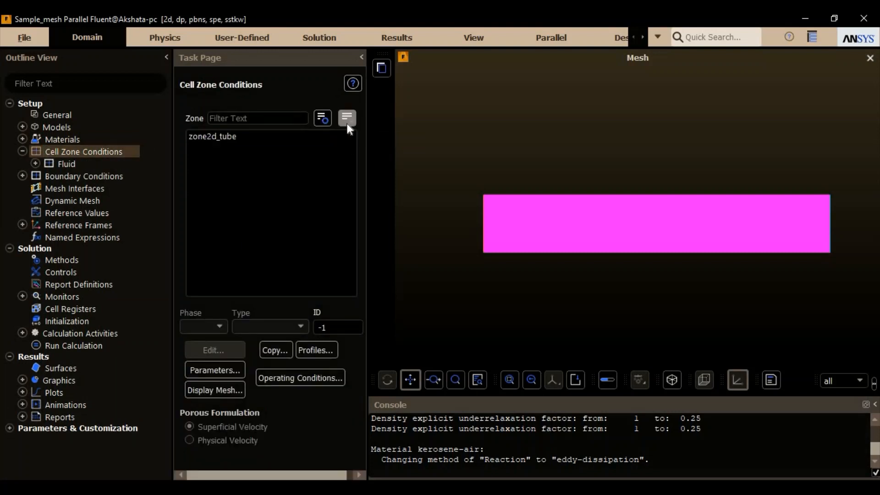
left_click(347, 121)
left_click(370, 180)
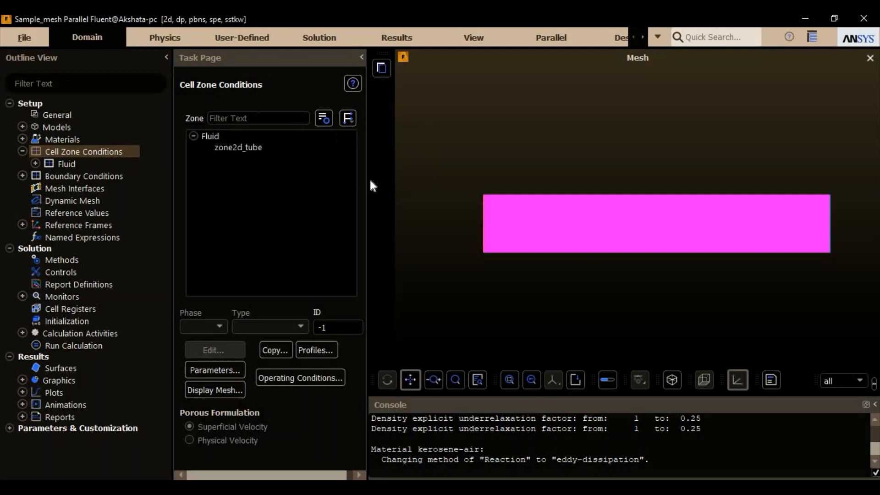
- Open the zone2d_tube fluid settings and check the available materials, keeping kerosene-air assigned
left_click(290, 146)
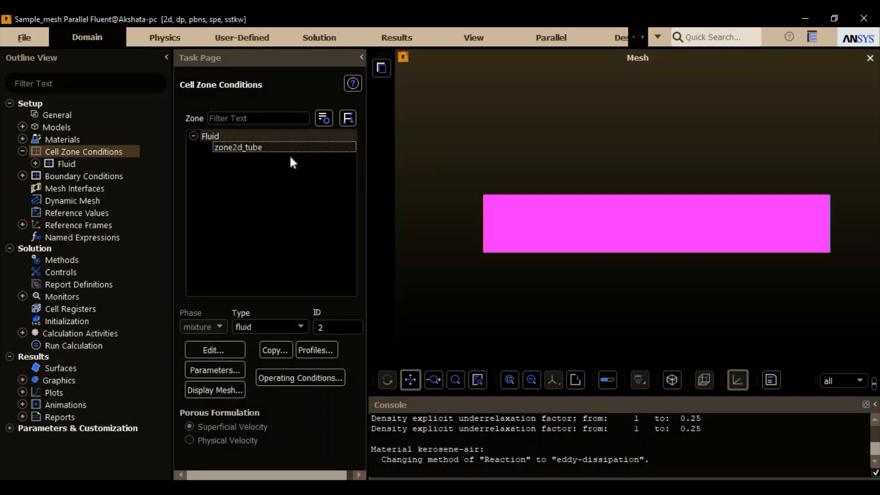
left_click(232, 349)
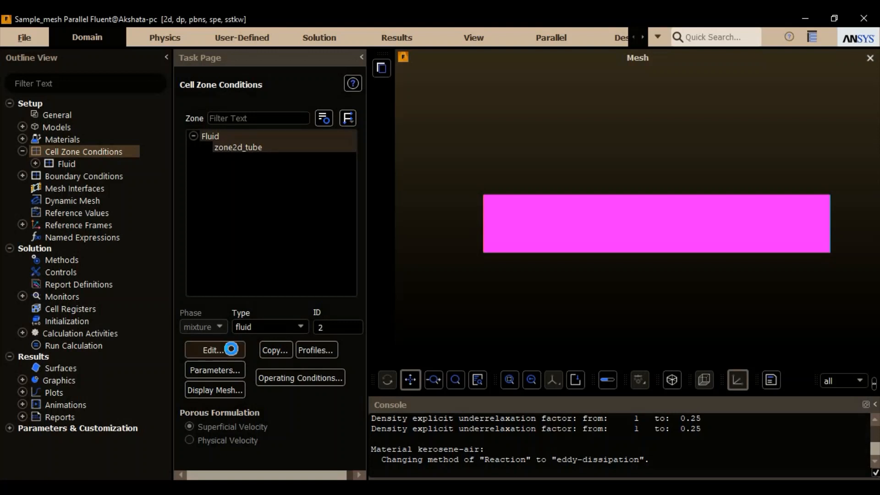
left_click_drag(362, 168, 348, 144)
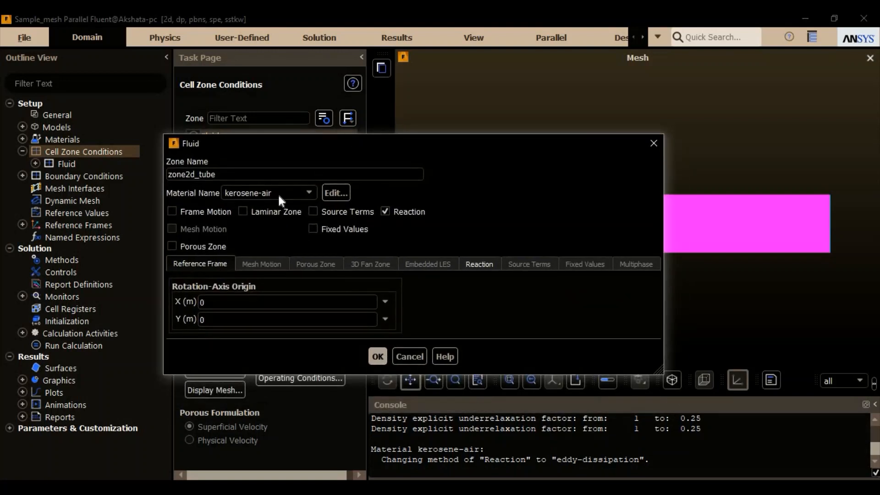
left_click(310, 192)
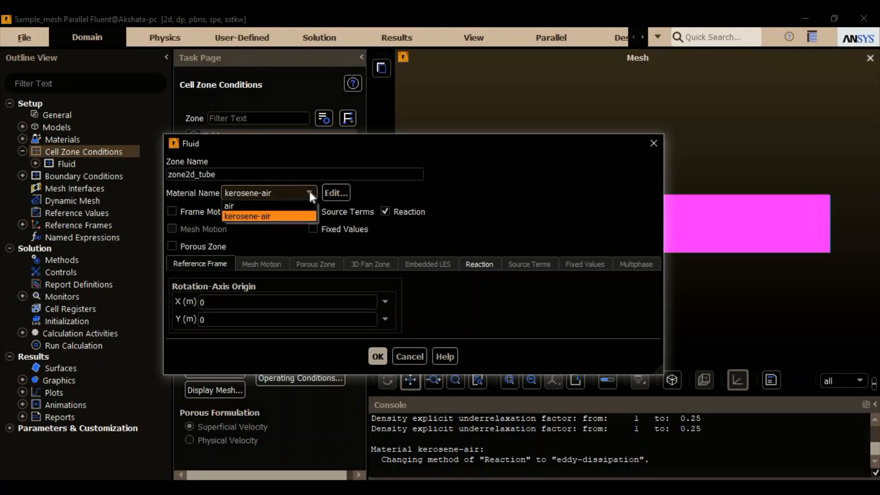
left_click(309, 193)
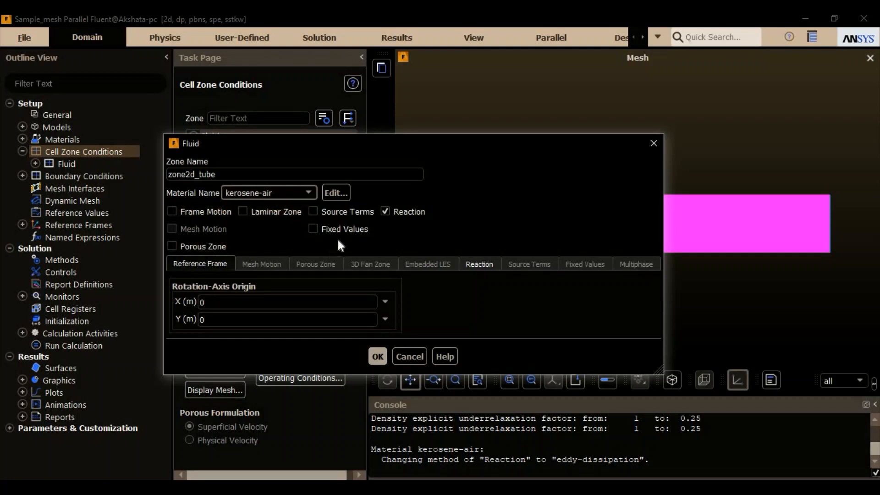
- Enable source terms for zone2d_tube to inspect the available sources, disable them again and accept the zone settings
left_click(354, 209)
left_click(526, 268)
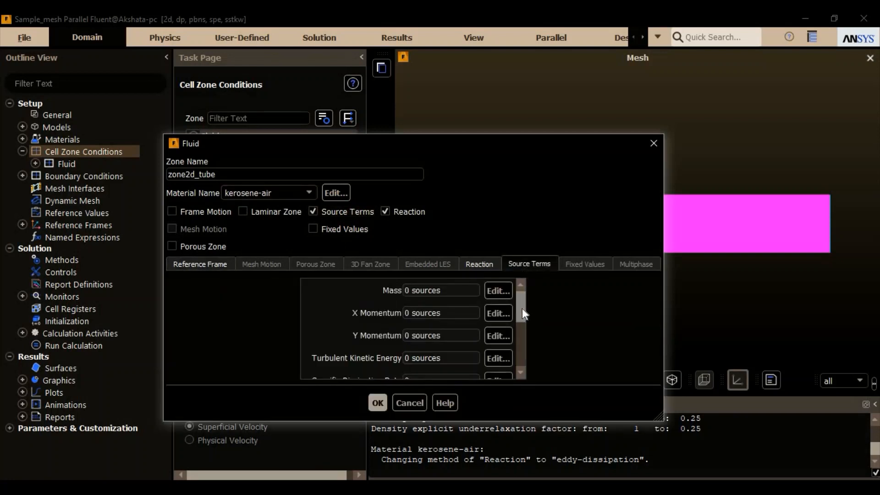
left_click_drag(522, 309, 522, 341)
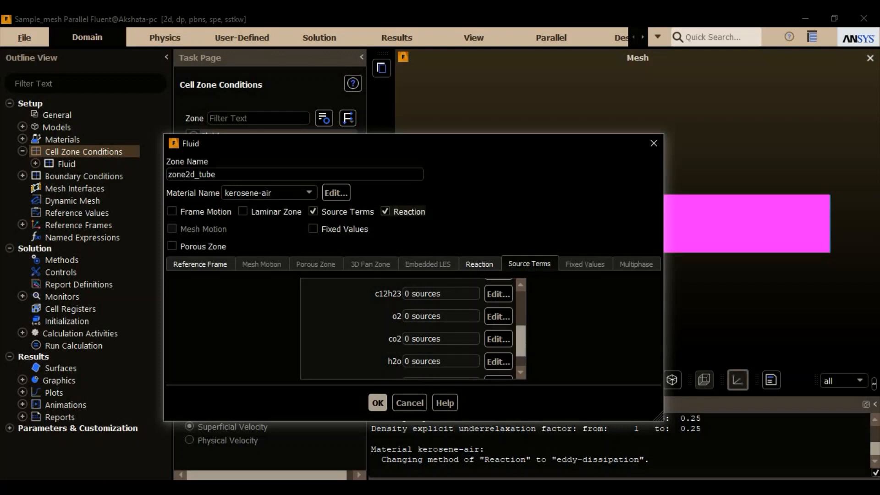
left_click(341, 211)
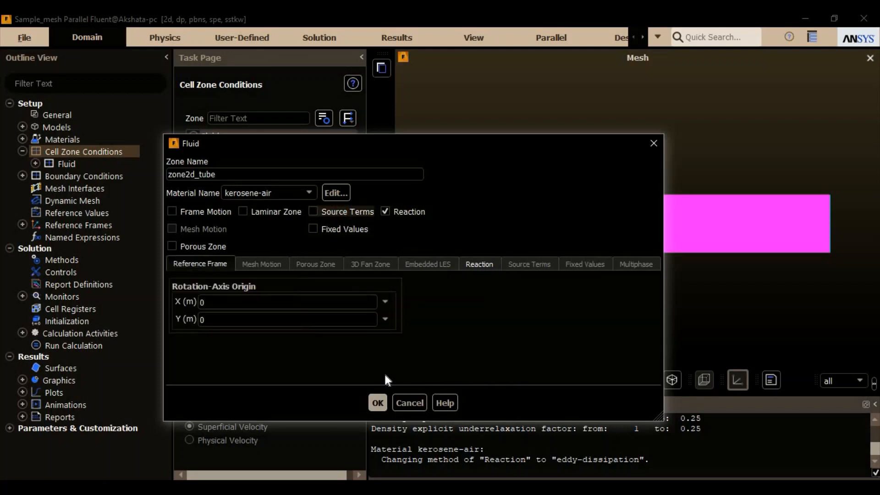
left_click(377, 400)
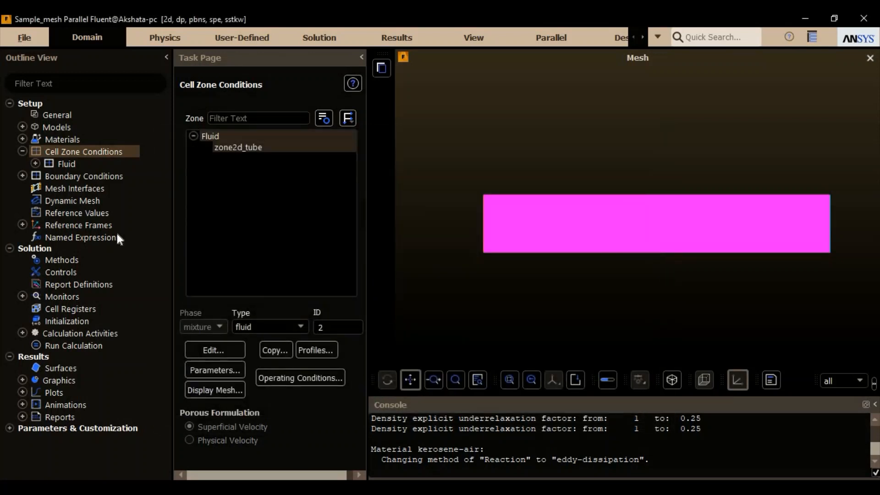
- Select the inlet zone in the boundary conditions and check its type options, keeping velocity-inlet
double_click(117, 176)
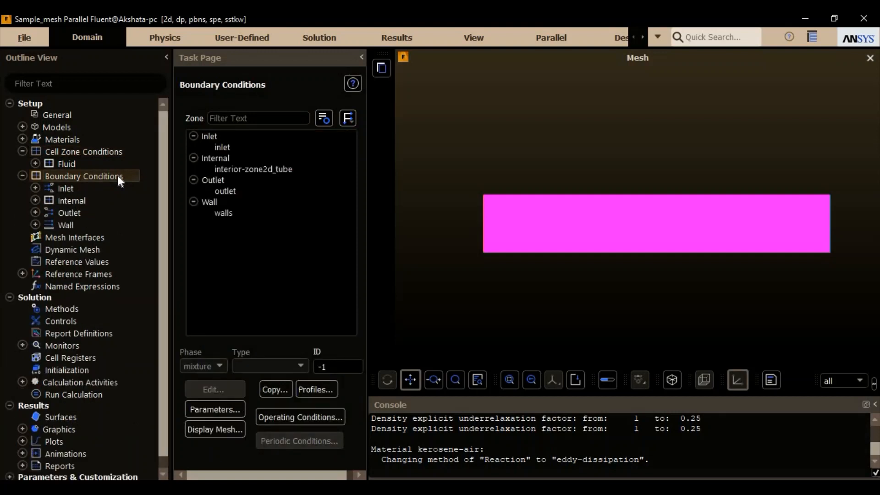
left_click(259, 146)
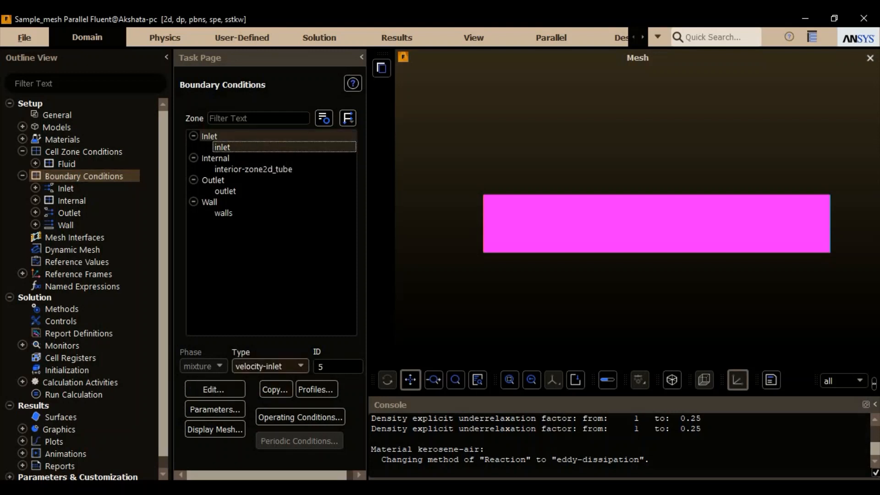
left_click(295, 366)
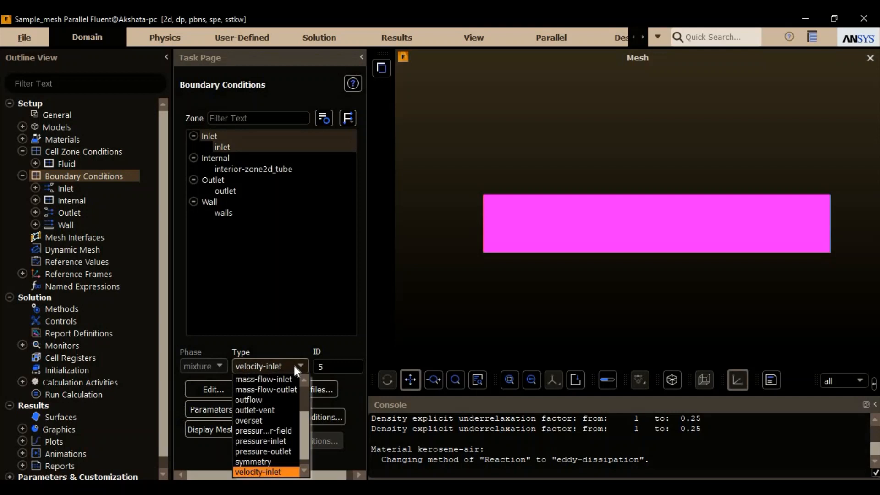
left_click(294, 367)
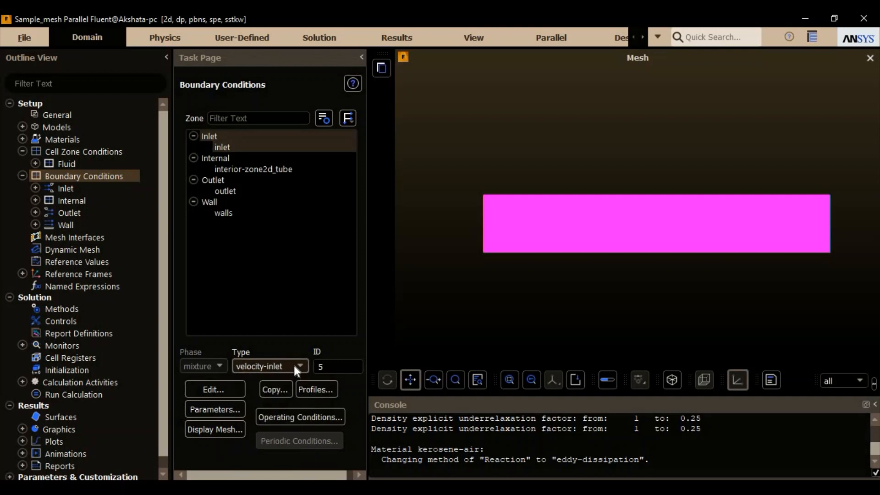
- Set the inlet's velocity magnitude to 60 m/s
left_click(219, 388)
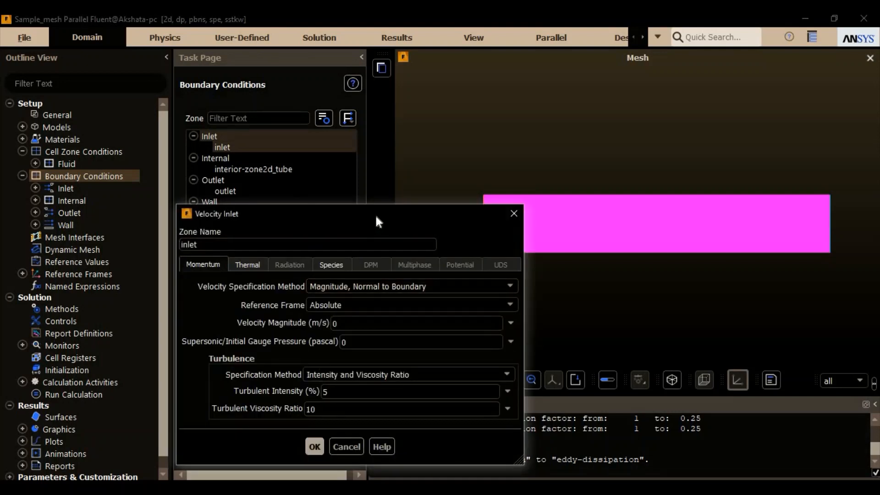
left_click_drag(375, 214, 383, 144)
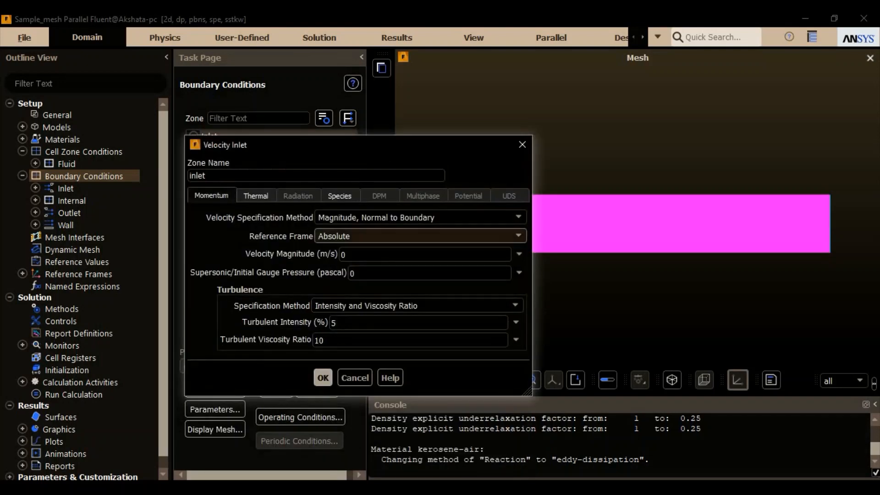
left_click(370, 254)
type("60")
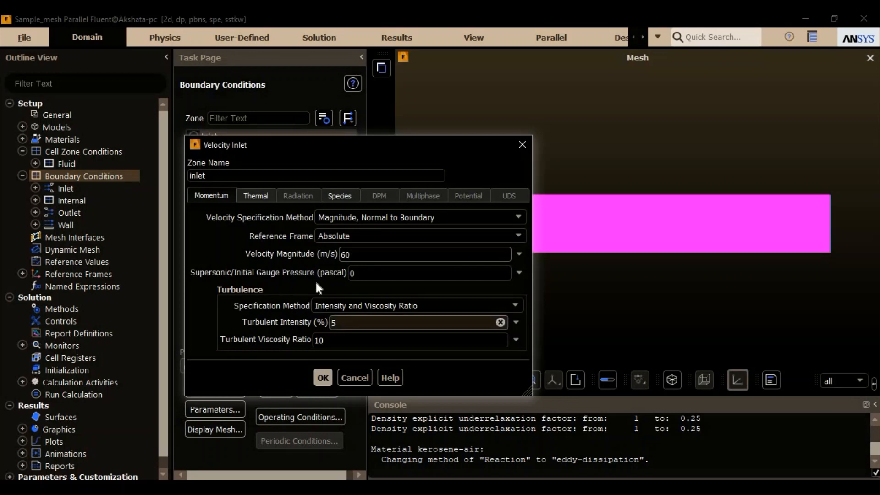
- Set the inlet's temperature to 650 K
left_click(265, 196)
key("BackSpace")
key("BackSpace")
key("BackSpace")
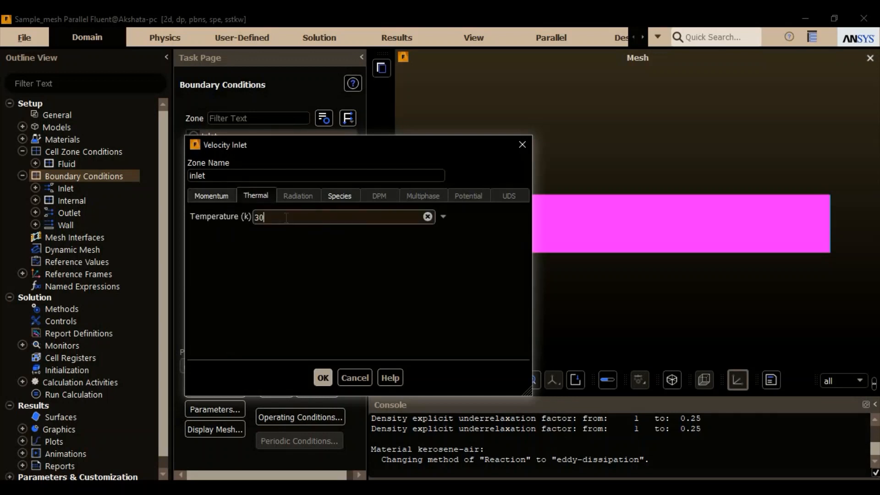
type("650")
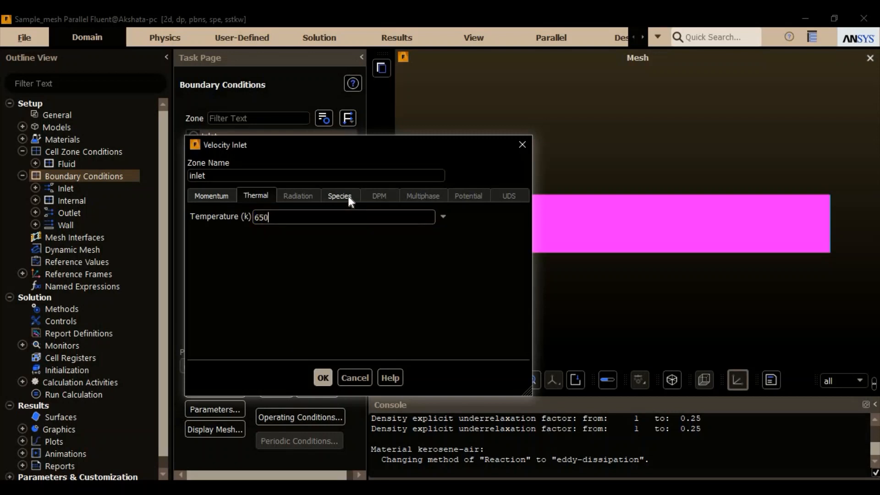
- Specify the inlet species in mole fractions with c12h23 at 0.01169 and o2 at 0.20762, and accept the inlet settings
left_click(337, 199)
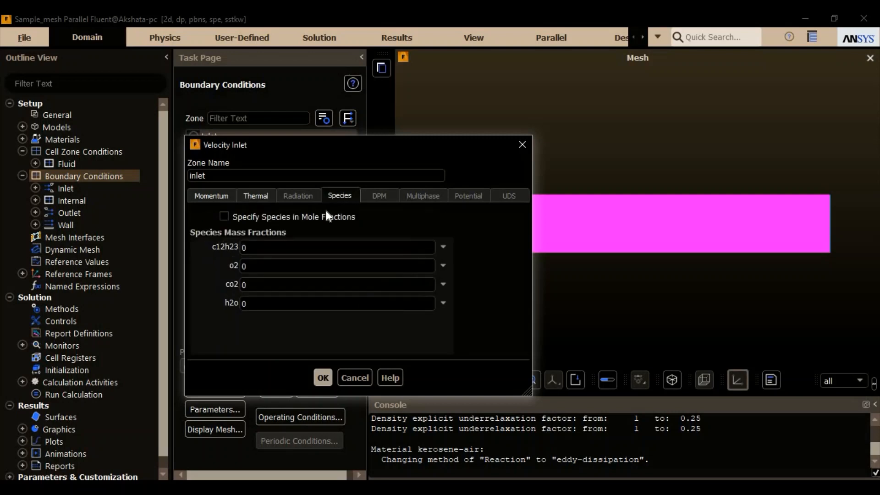
left_click(304, 218)
left_click(309, 247)
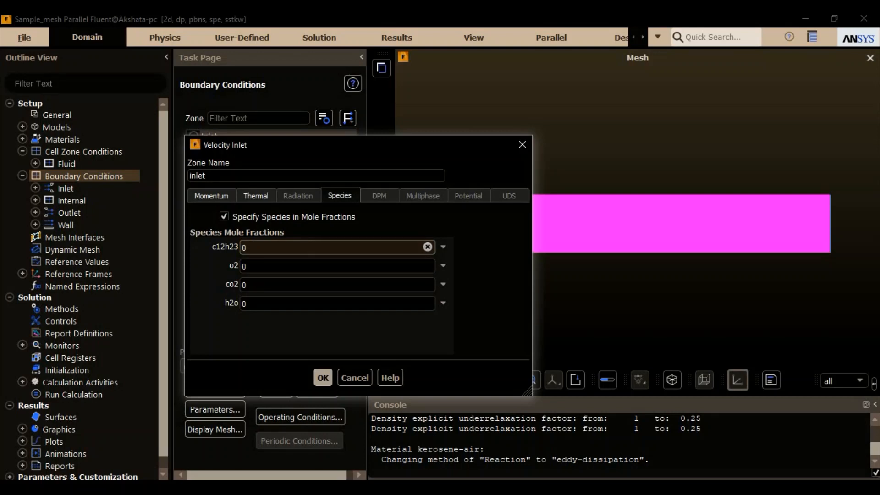
type(".01169")
key("Tab")
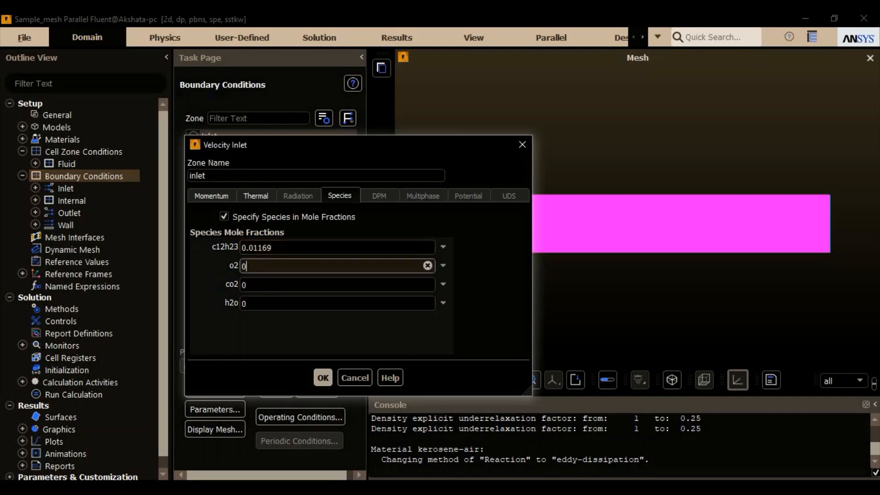
type(".20762")
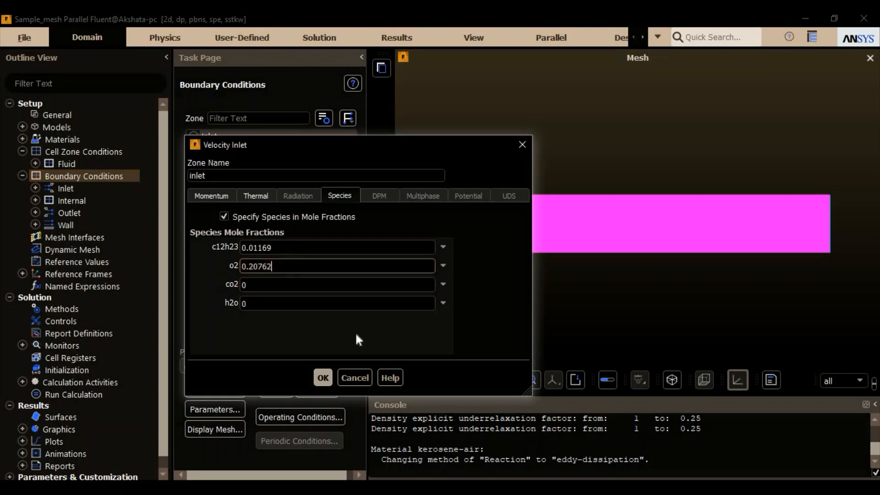
left_click(322, 378)
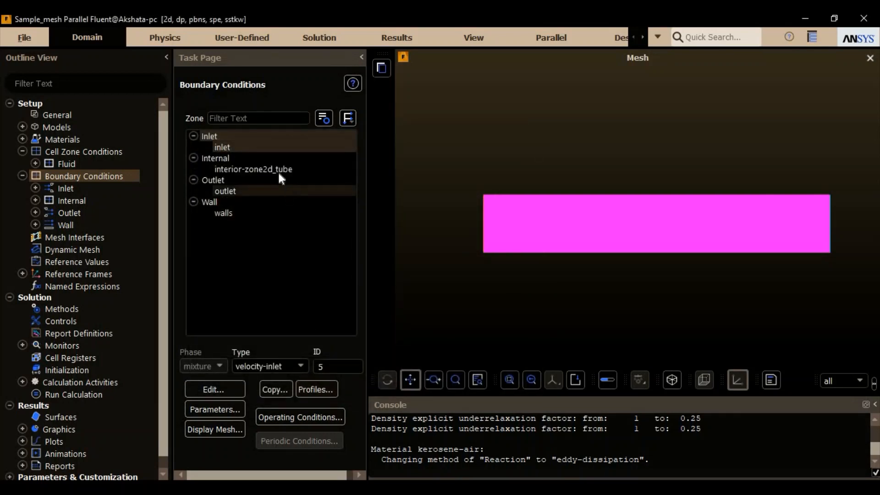
- Review the outlet zone's momentum, thermal and species backflow settings and accept them without edits
left_click(271, 158)
left_click(264, 191)
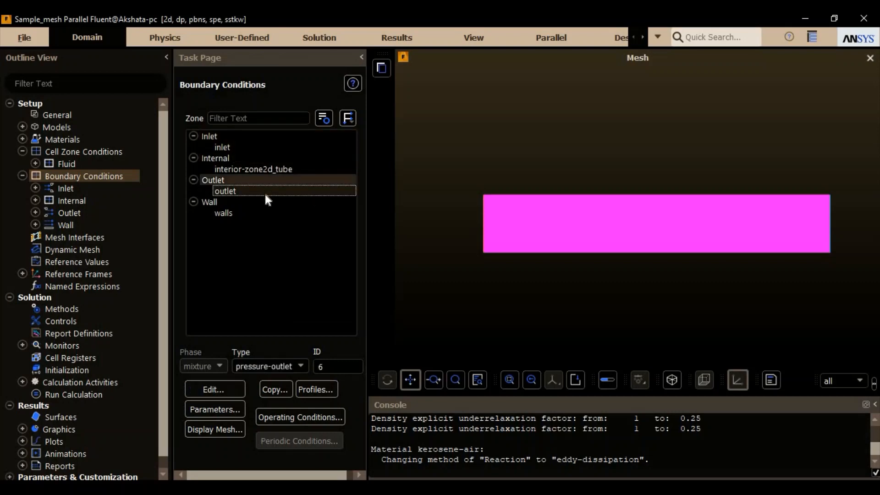
left_click(222, 385)
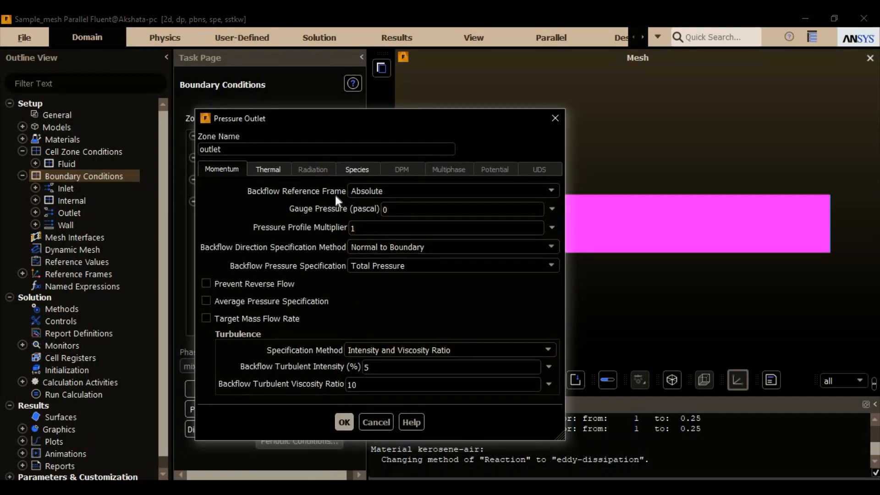
left_click(277, 169)
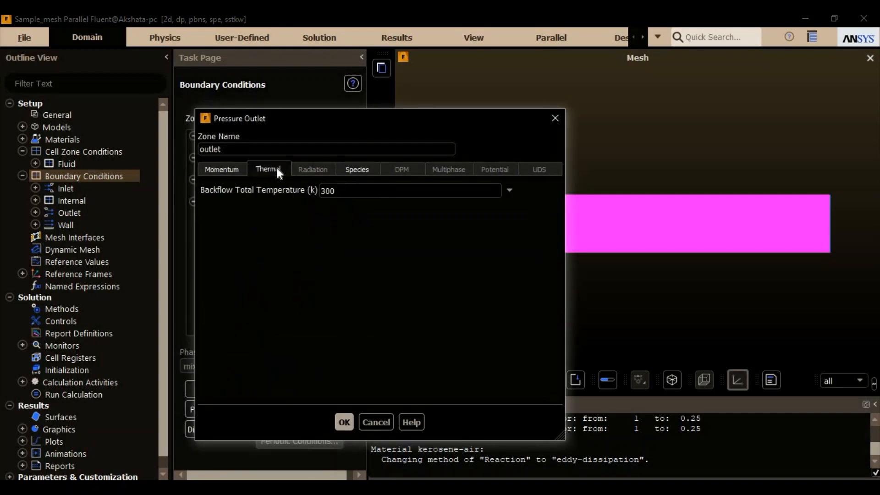
left_click(359, 169)
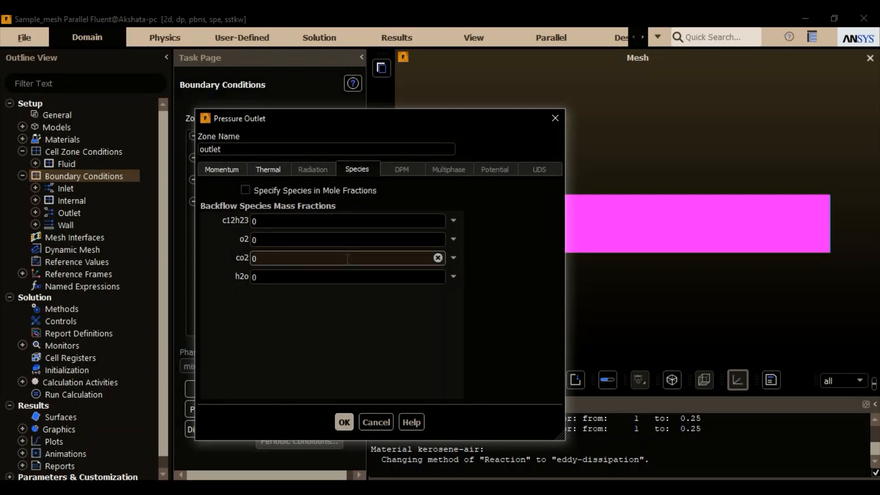
left_click(344, 422)
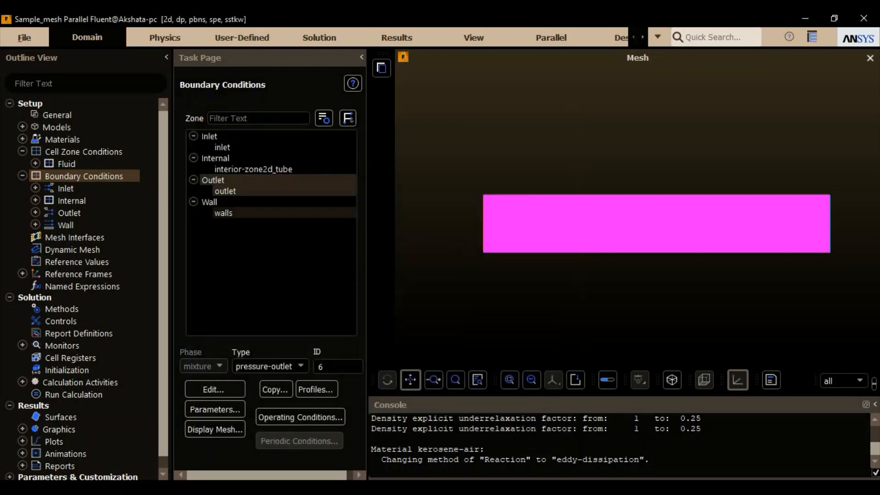
- Review the momentum, thermal and species conditions of the walls zone and accept them without edits
left_click(269, 214)
left_click(240, 388)
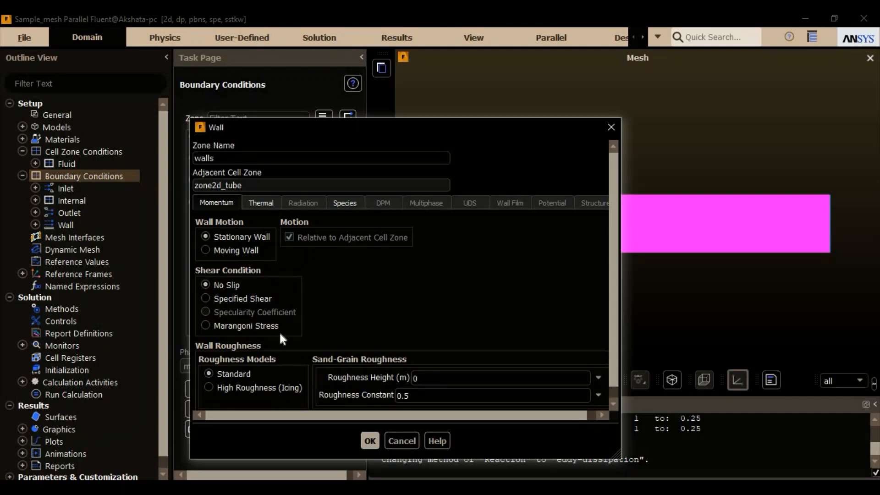
left_click(262, 205)
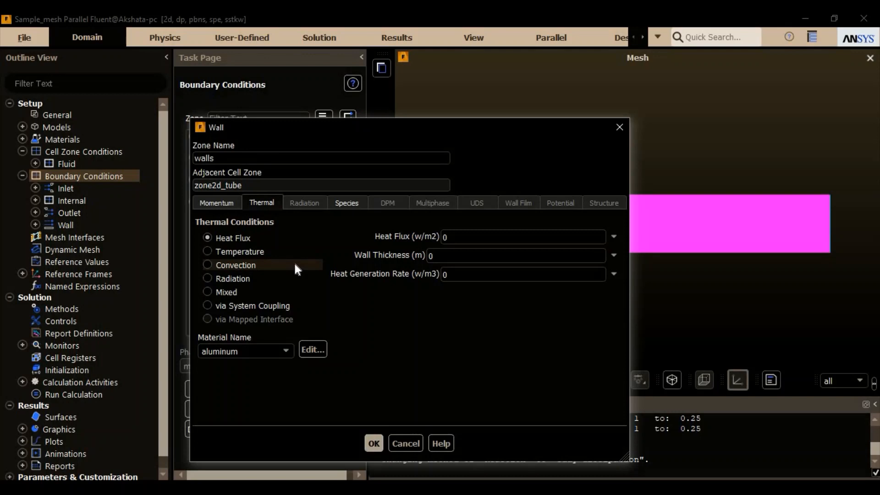
left_click(347, 203)
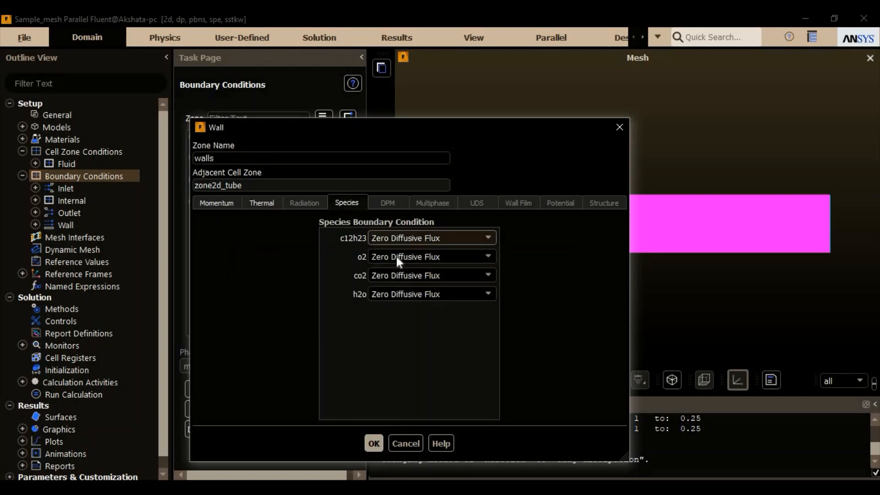
left_click(374, 443)
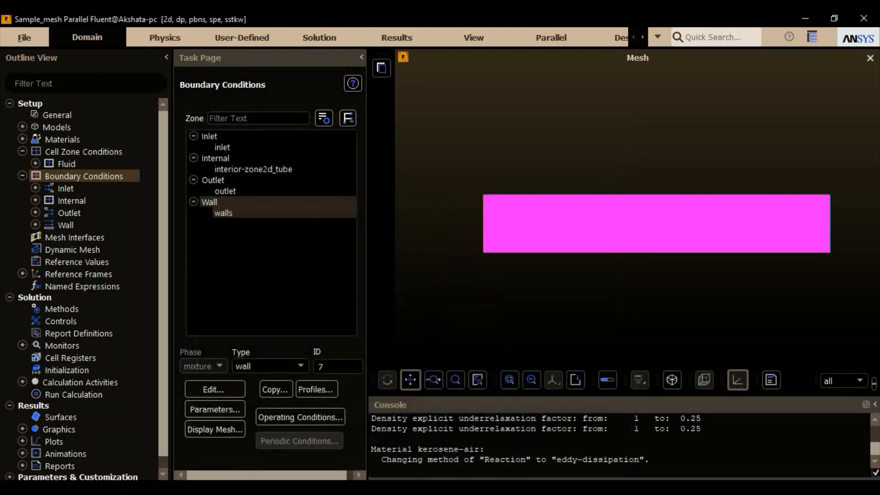
- Check the operating pressure and reference pressure location in the operating conditions and accept them
left_click(285, 416)
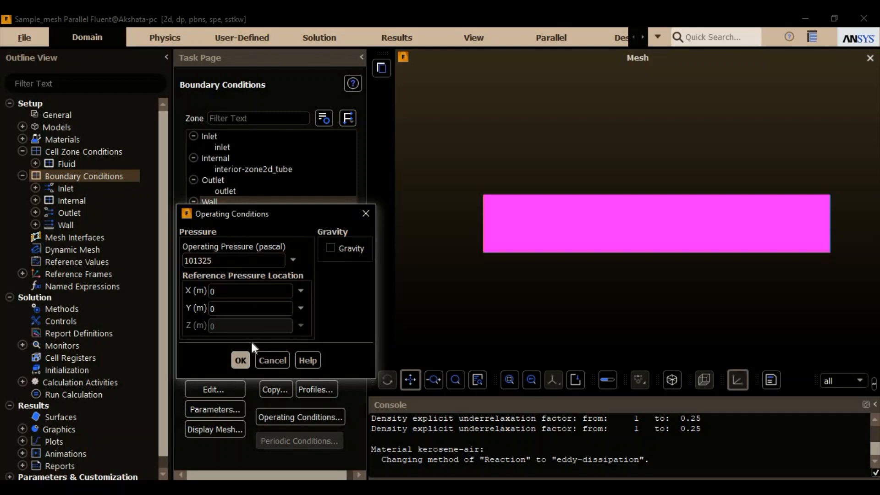
left_click(243, 357)
left_click(22, 176)
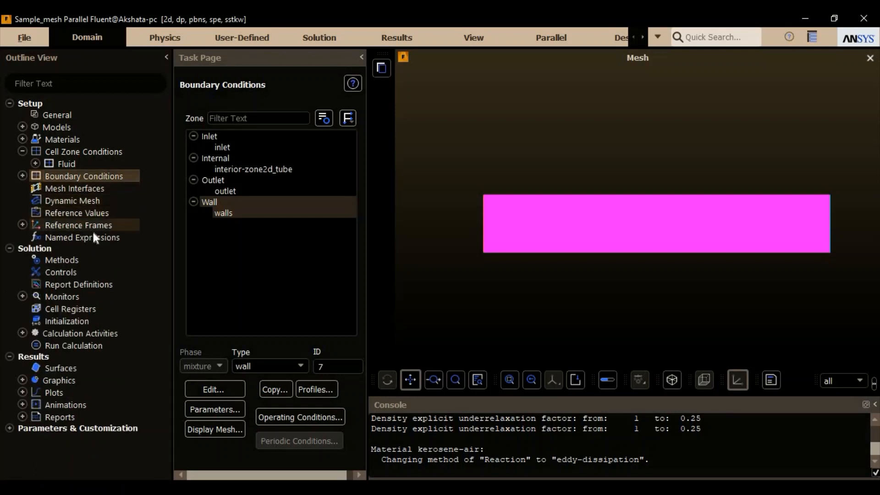
- In the solution methods, set Turbulent Kinetic Energy and Specific Dissipation Rate to Second Order Upwind, and check the remaining discretization schemes
left_click(62, 262)
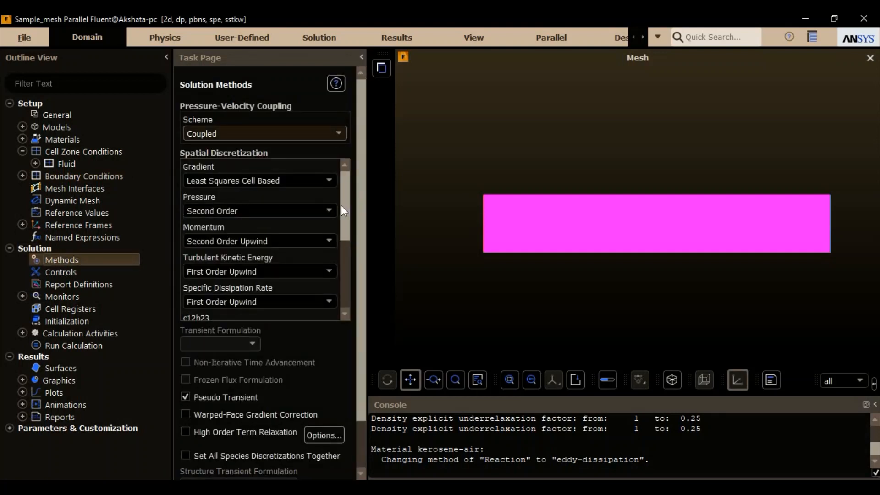
scroll(343, 220, "down", 3)
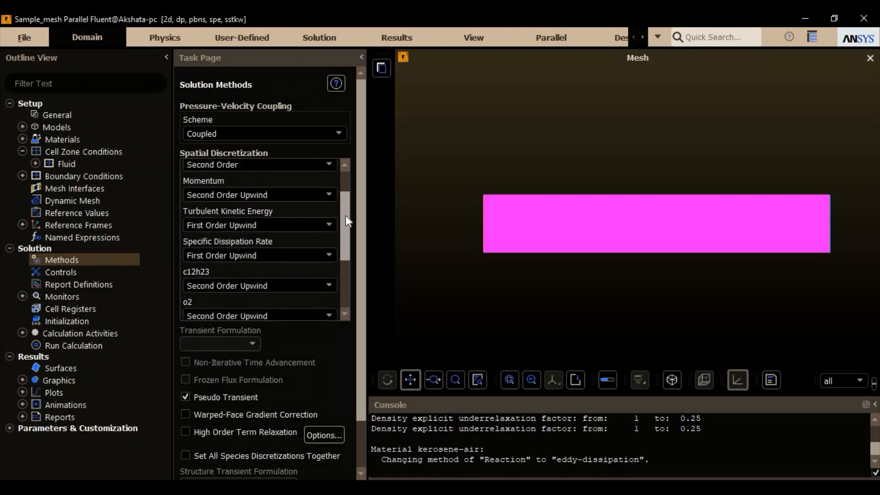
scroll(346, 215, "up", 2)
scroll(348, 213, "down", 1)
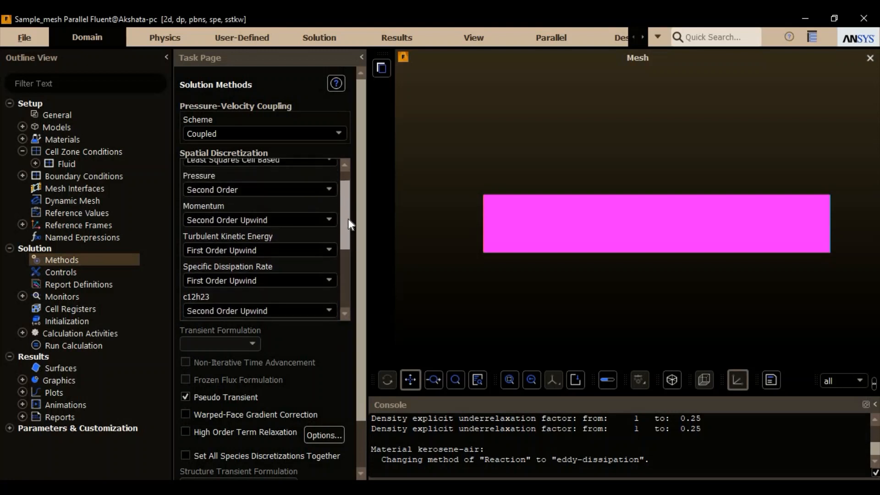
scroll(348, 219, "down", 1)
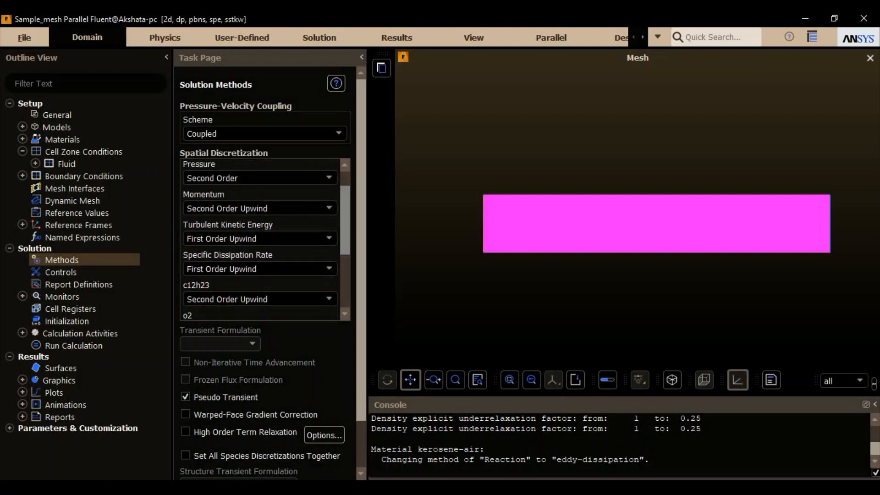
left_click(329, 240)
left_click(293, 259)
left_click(298, 269)
left_click(289, 289)
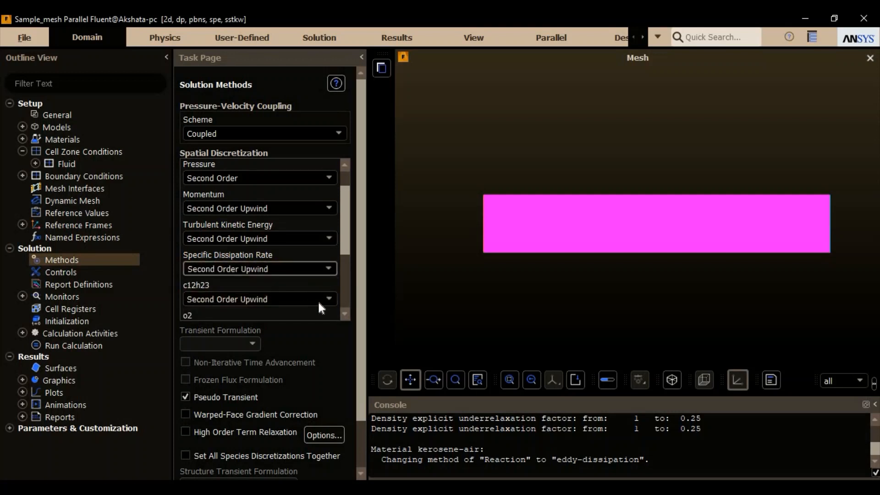
left_click_drag(345, 245, 338, 296)
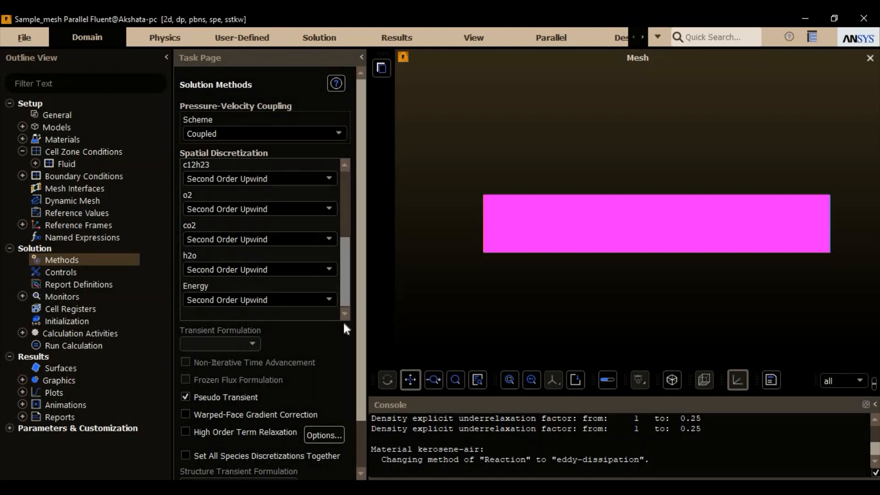
- Deselect the h2o, c12h23 and Turbulence equations in the solution controls, reselect them and accept the equation list
left_click(72, 272)
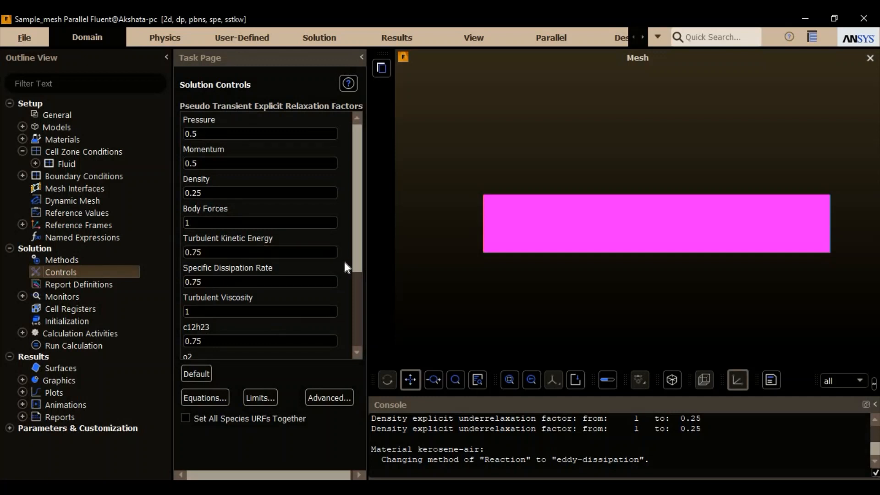
left_click(209, 398)
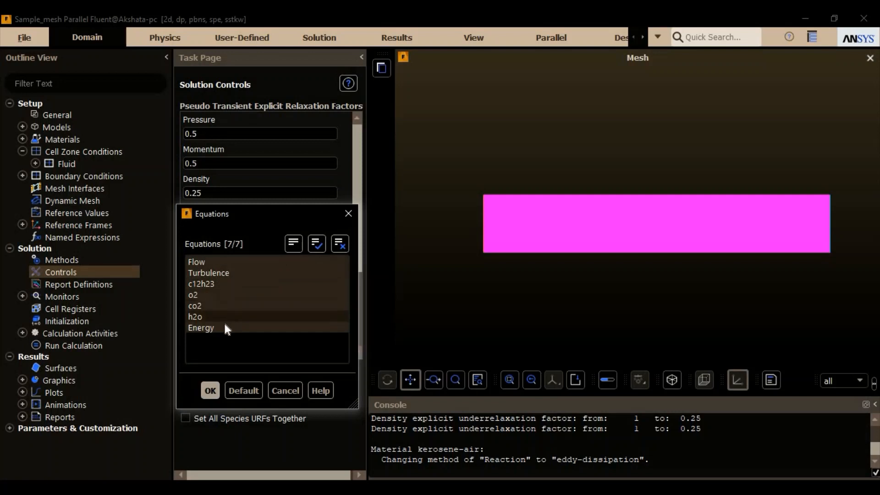
left_click(247, 316)
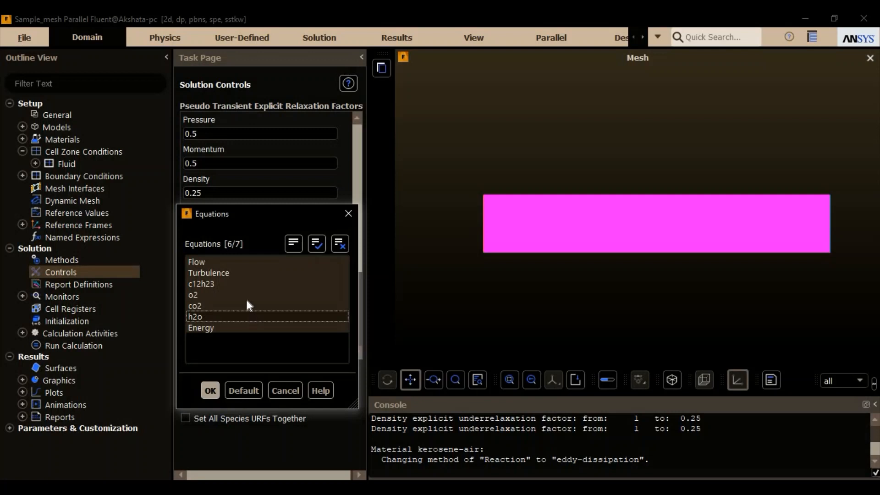
left_click(246, 284)
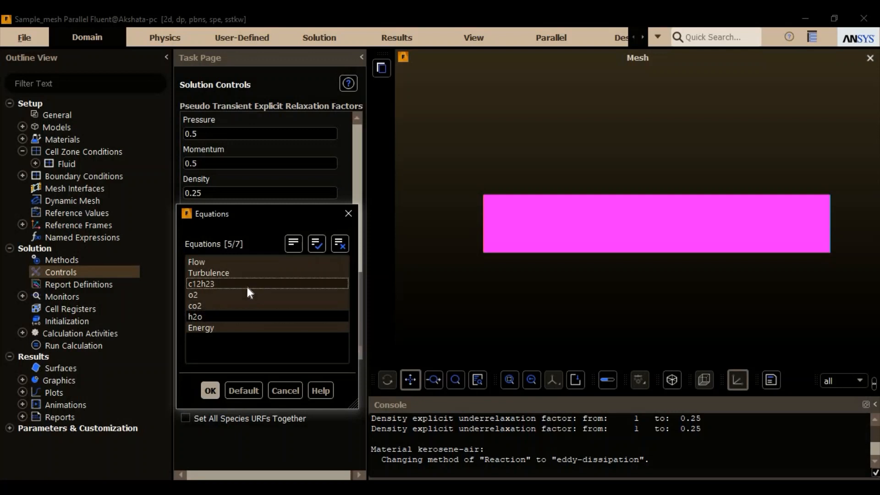
left_click(303, 273)
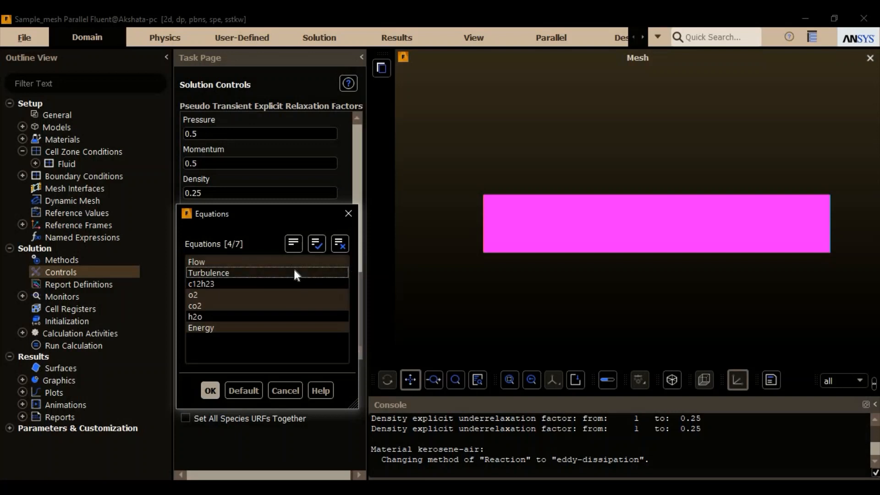
left_click(295, 271)
left_click(243, 282)
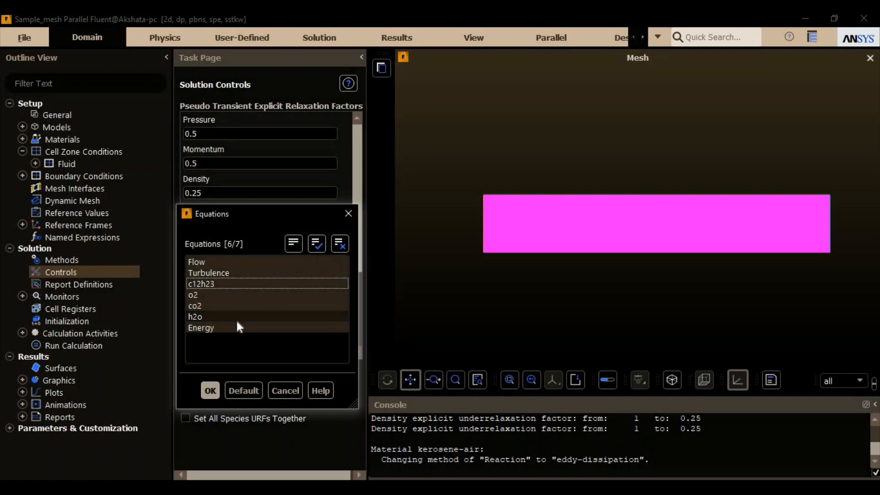
left_click(236, 316)
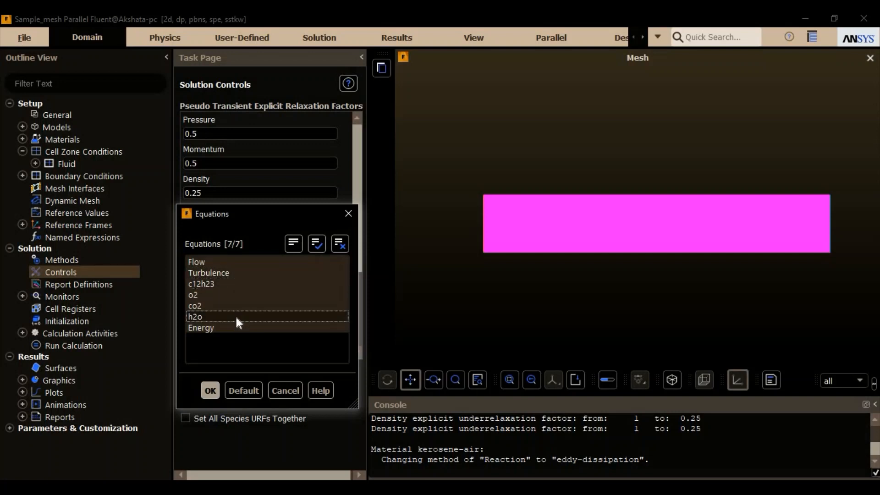
left_click(210, 390)
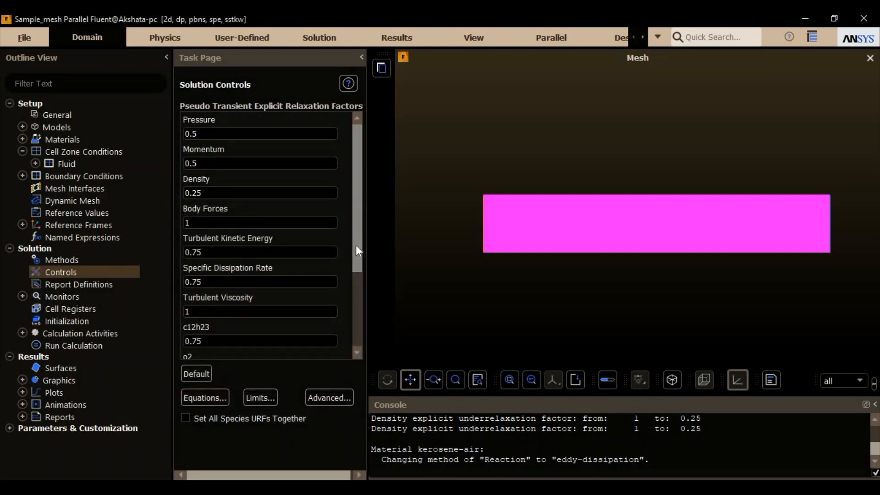
- Review the pseudo transient relaxation factors, and inspect the solution limits and accept them without edits
left_click_drag(356, 246, 337, 336)
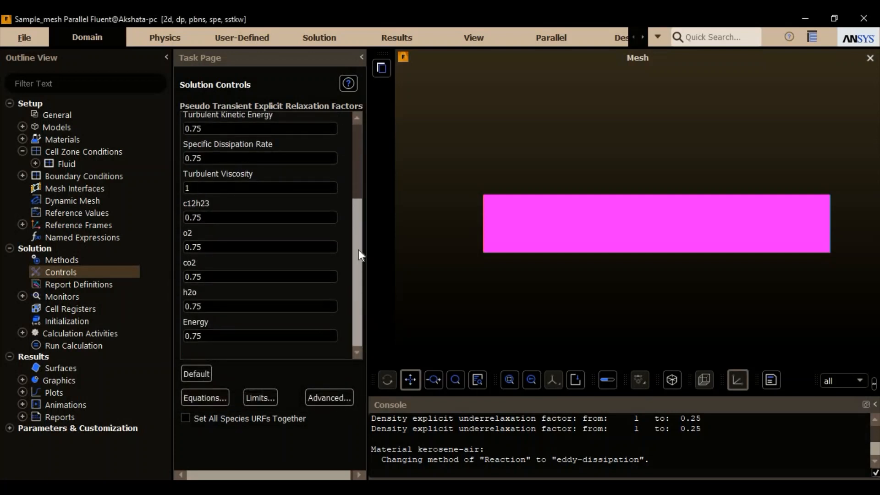
left_click_drag(359, 250, 364, 183)
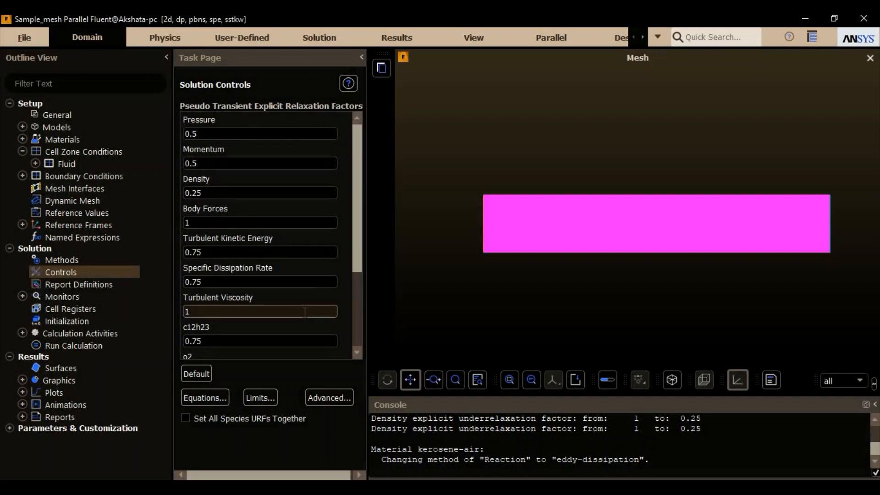
left_click(259, 398)
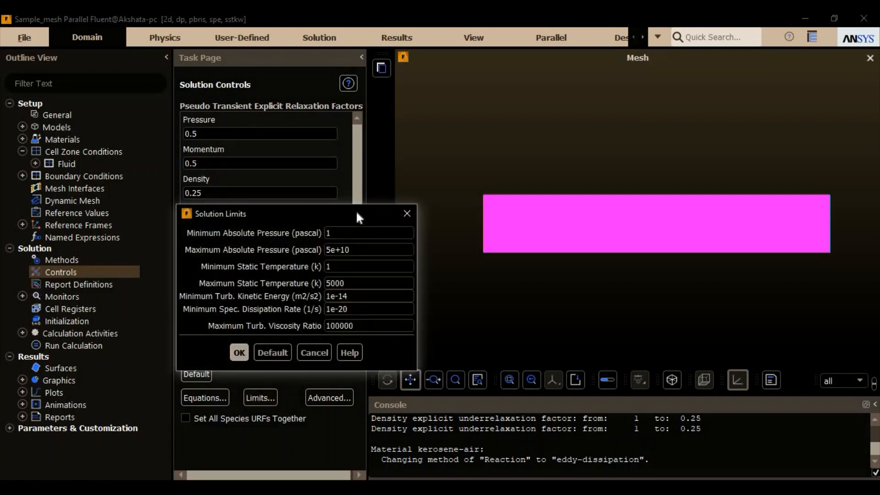
left_click_drag(357, 214, 357, 176)
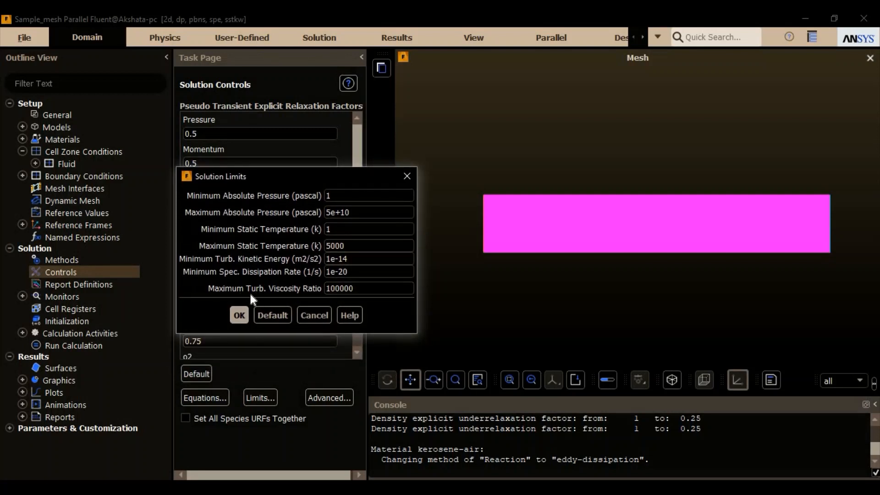
left_click(240, 316)
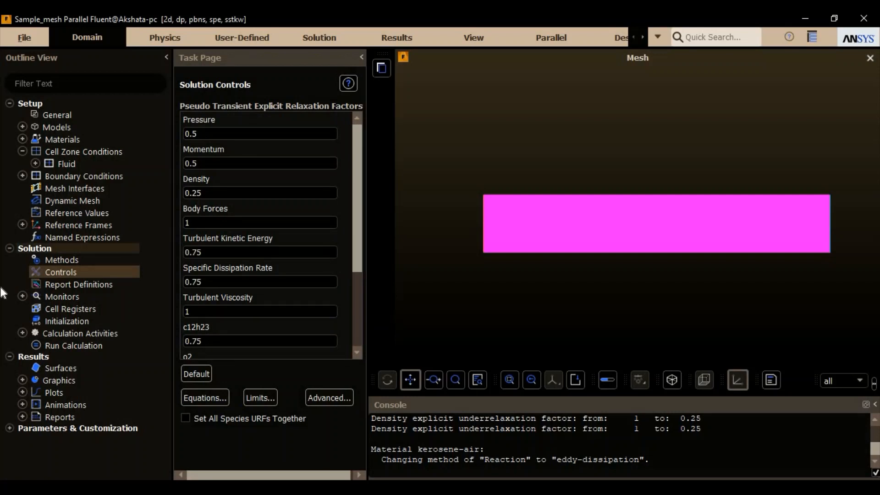
- Look through the available types of new report definitions, including surface and force reports, and close the report definitions without creating one
double_click(57, 287)
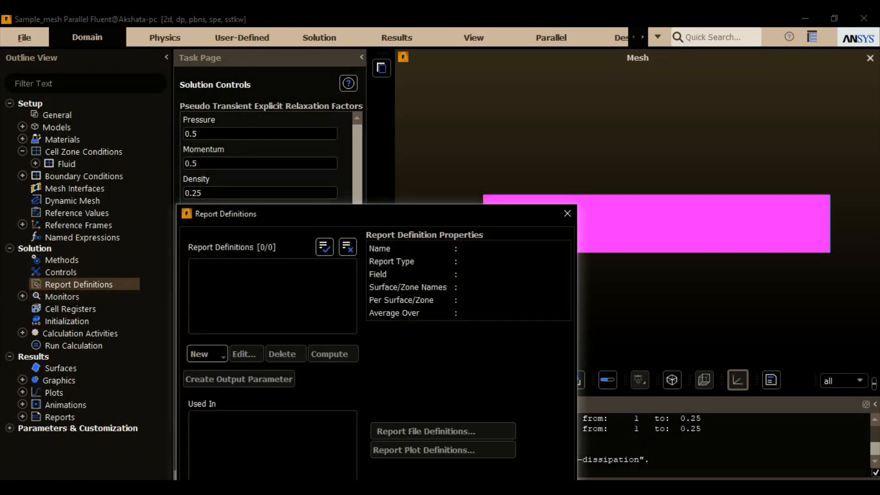
left_click_drag(303, 210, 275, 111)
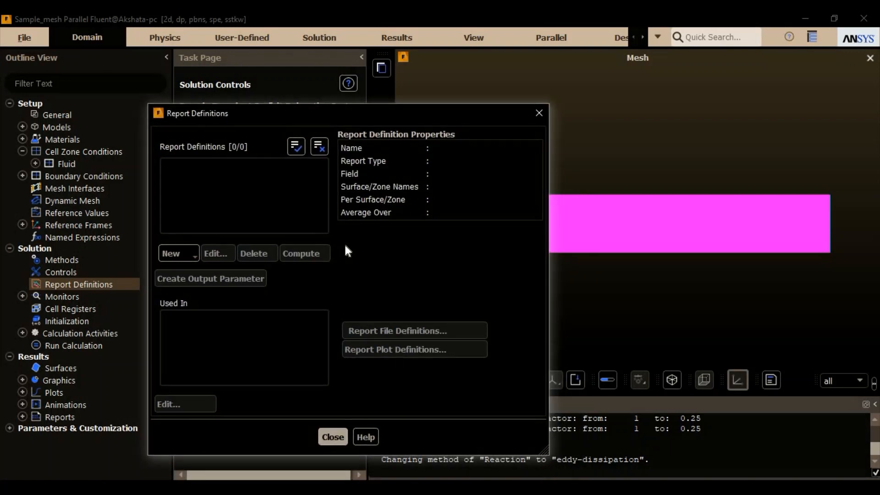
left_click(197, 254)
mouse_move(235, 287)
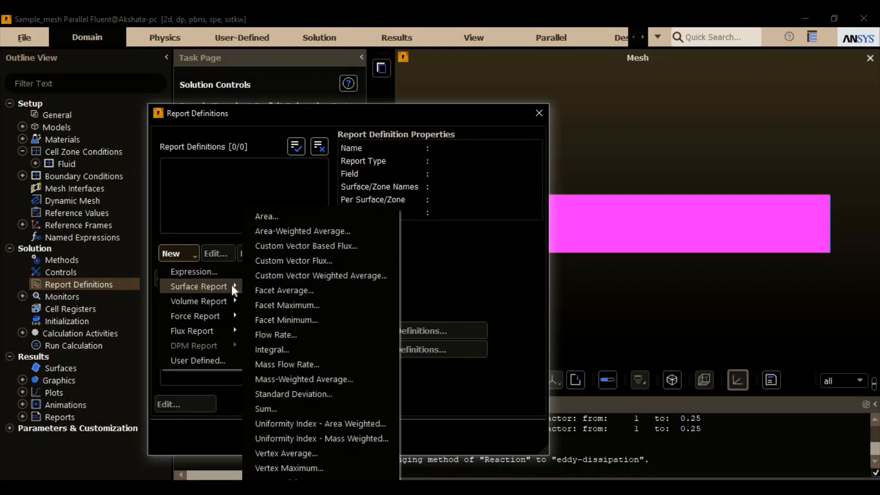
mouse_move(230, 314)
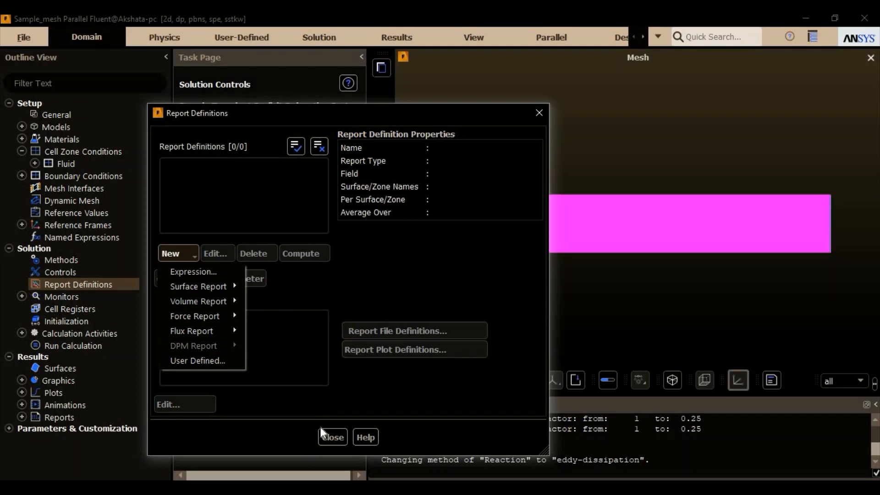
left_click(332, 438)
left_click(331, 438)
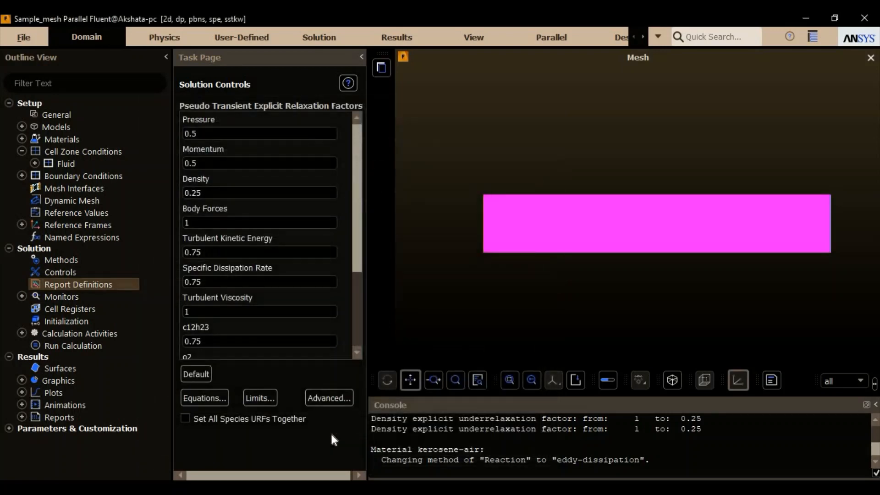
- Review the residual monitor equations, their convergence criteria and the plotting options, and accept them without edits
double_click(74, 299)
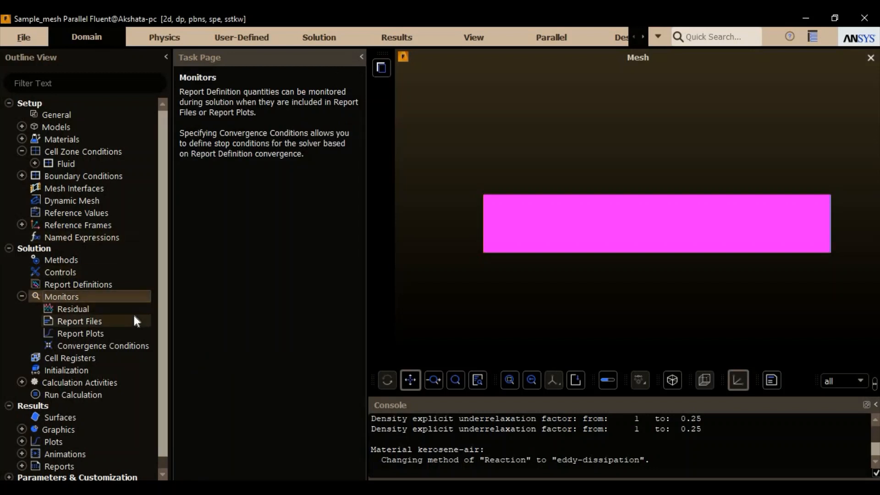
left_click(112, 307)
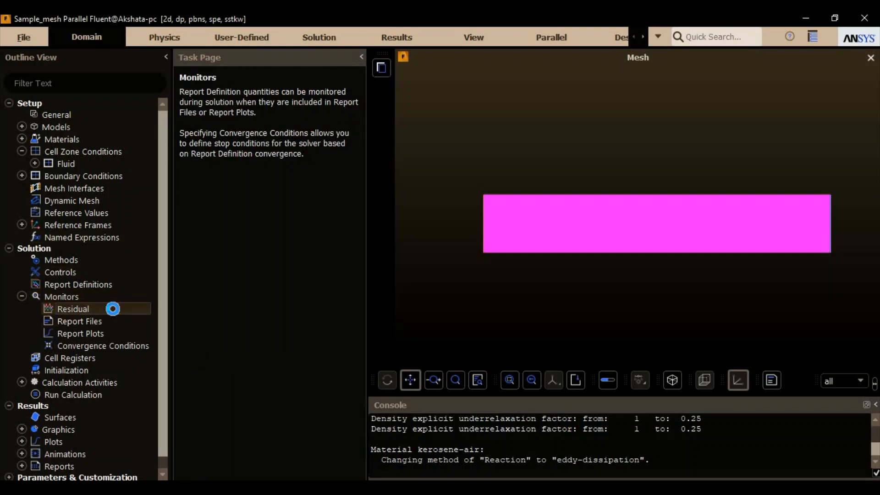
left_click_drag(328, 144, 322, 115)
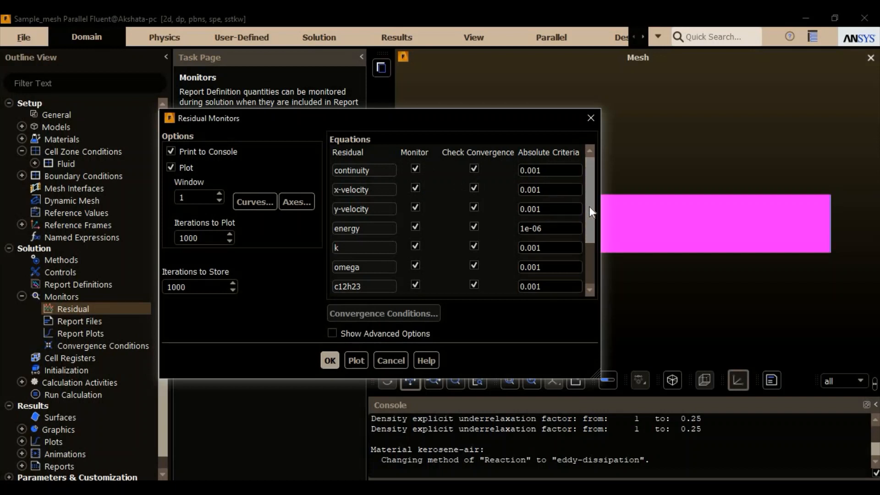
left_click_drag(590, 206, 586, 263)
left_click(589, 179)
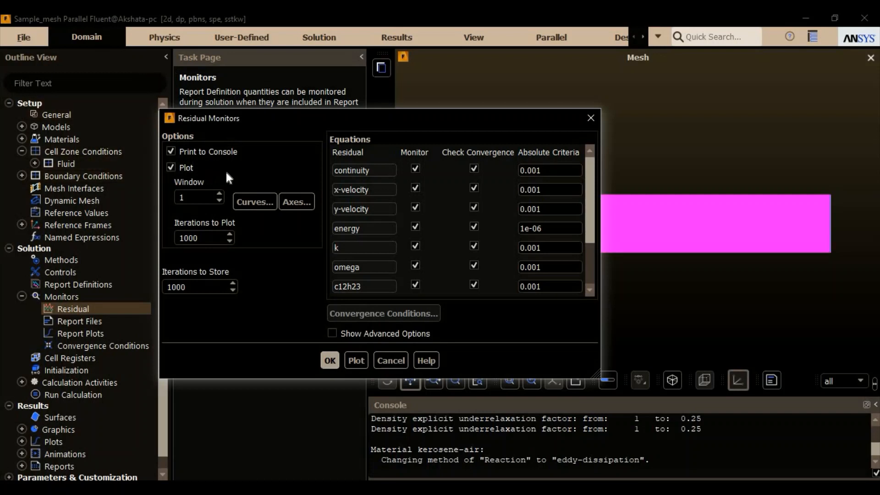
left_click(331, 360)
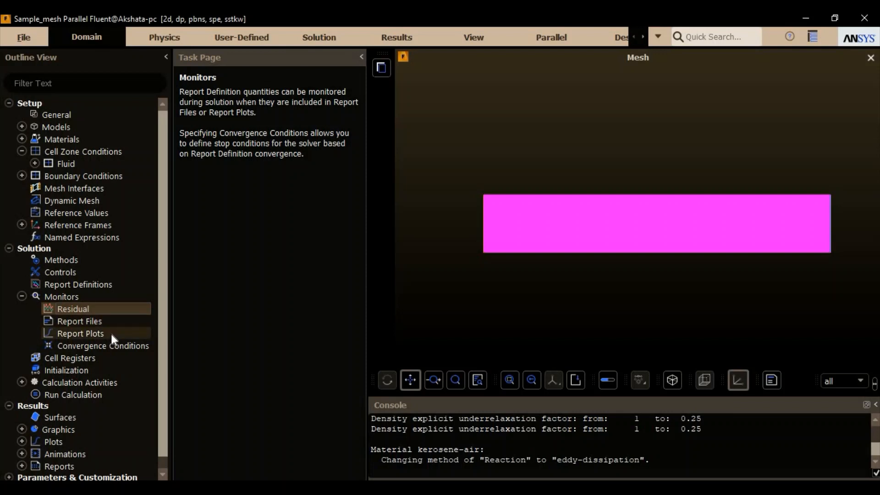
- Choose Standard Initialization computed from the inlet, with the reference frame set to Absolute
left_click(73, 370)
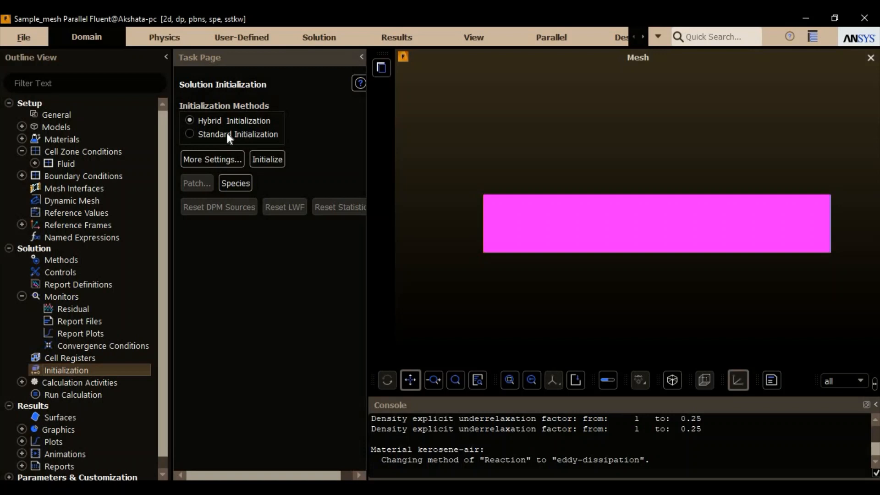
left_click(227, 133)
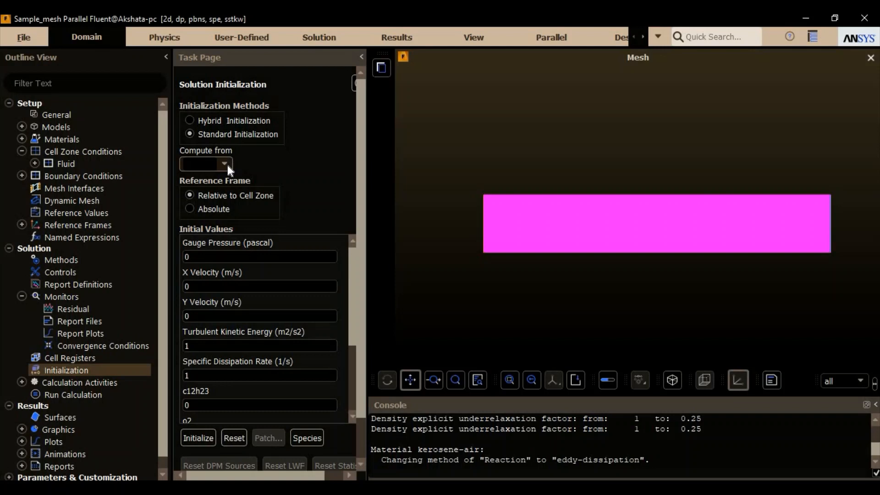
left_click(226, 164)
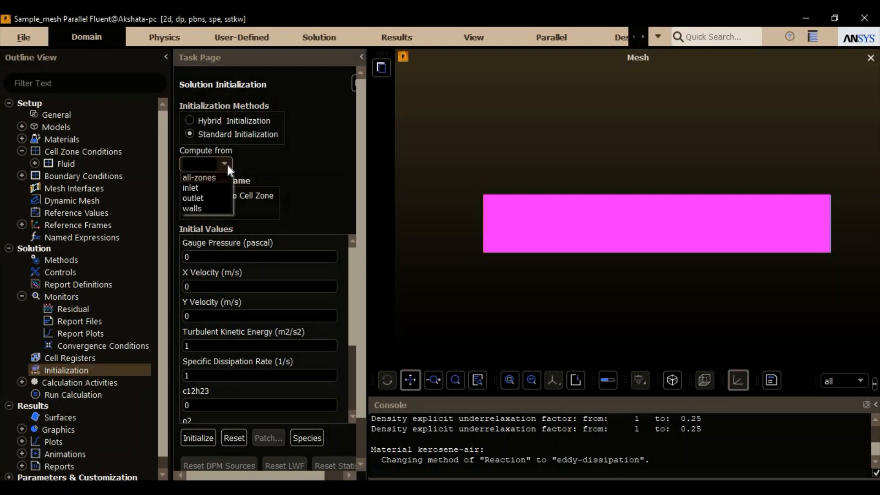
left_click(203, 187)
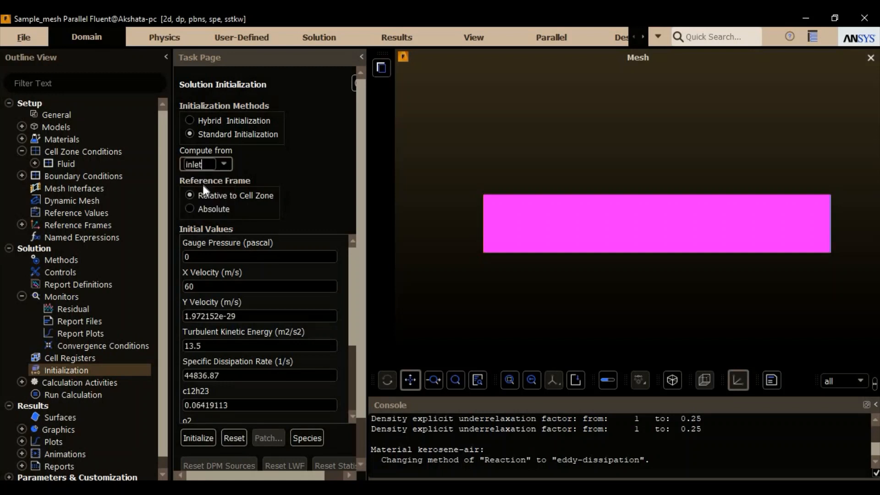
left_click(212, 210)
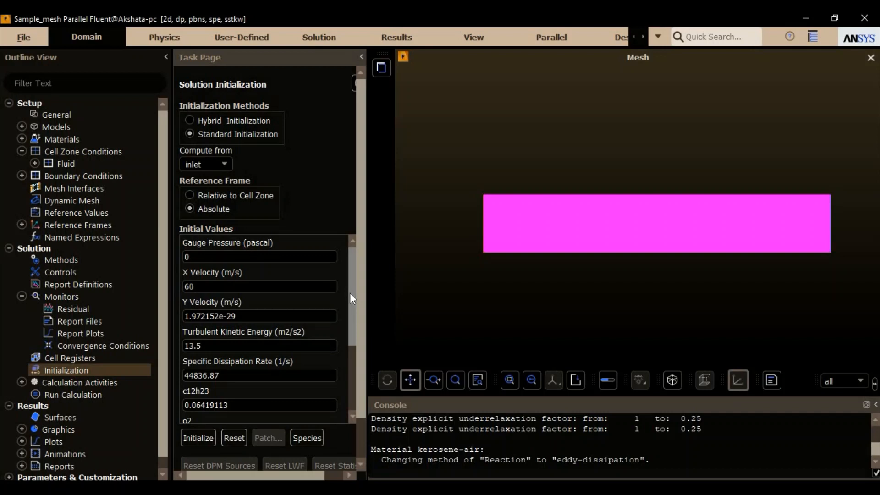
- Review the full list of initial values computed from the inlet and initialize the solution
left_click_drag(350, 294, 343, 356)
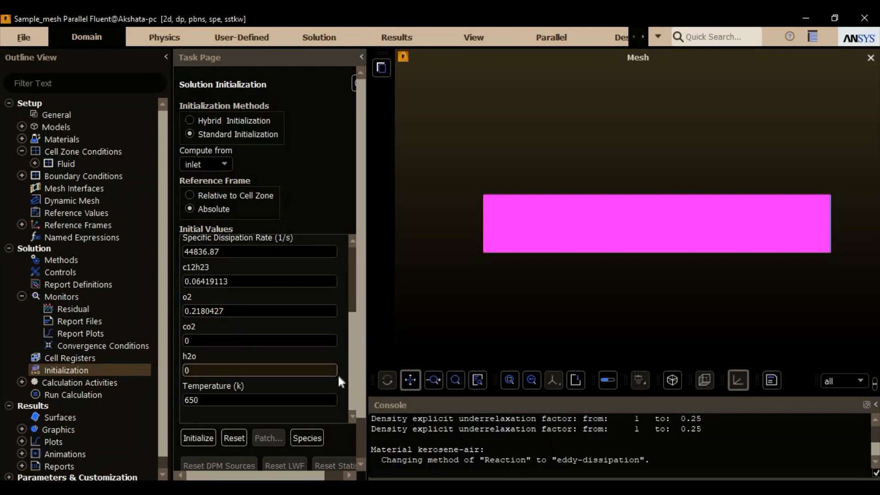
left_click_drag(351, 383, 358, 322)
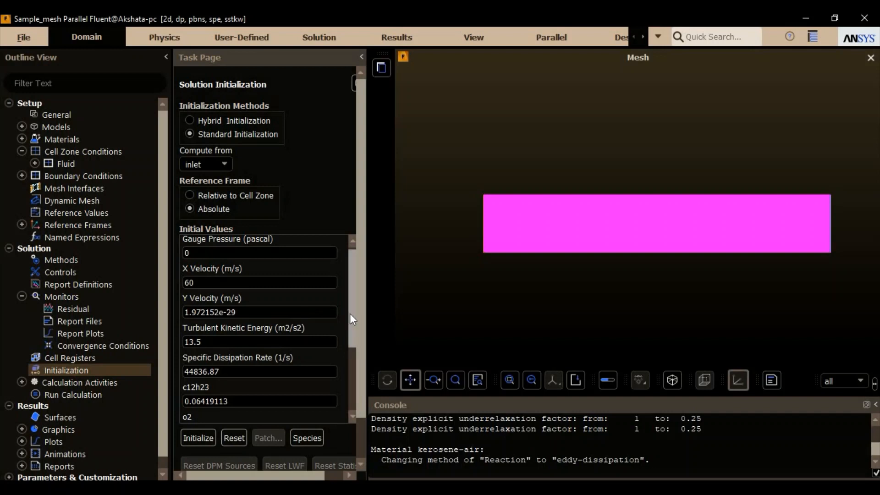
left_click_drag(350, 314, 353, 342)
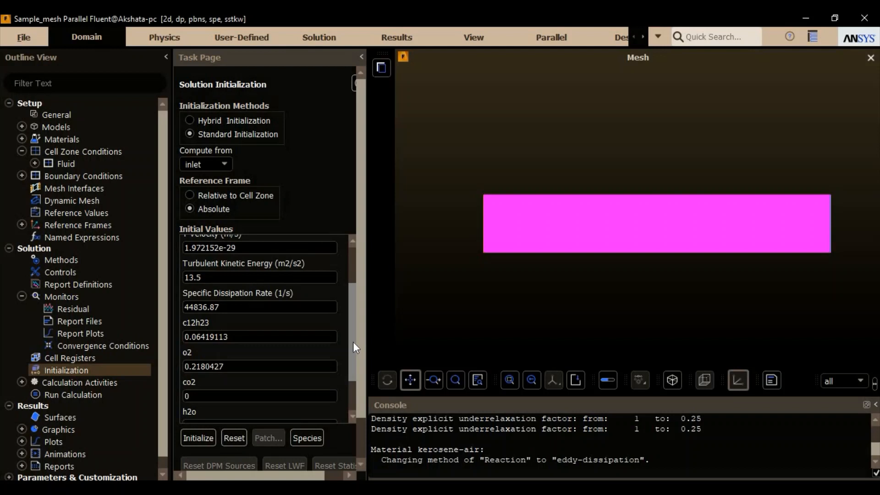
left_click_drag(353, 342, 348, 399)
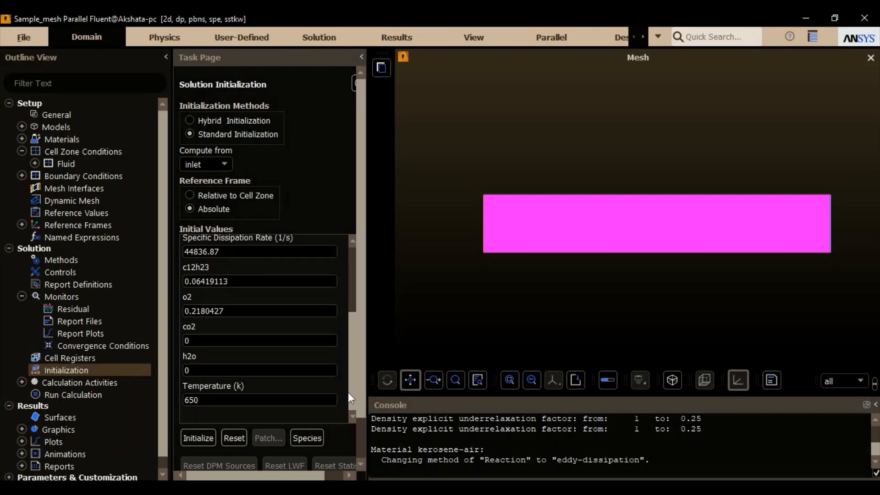
left_click(197, 436)
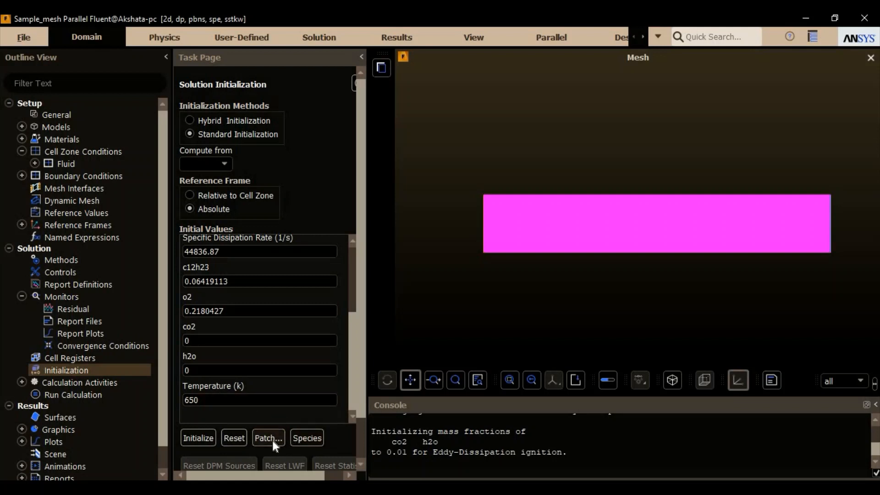
- Inspect the autosave settings in the calculation activities and accept them without edits
double_click(128, 382)
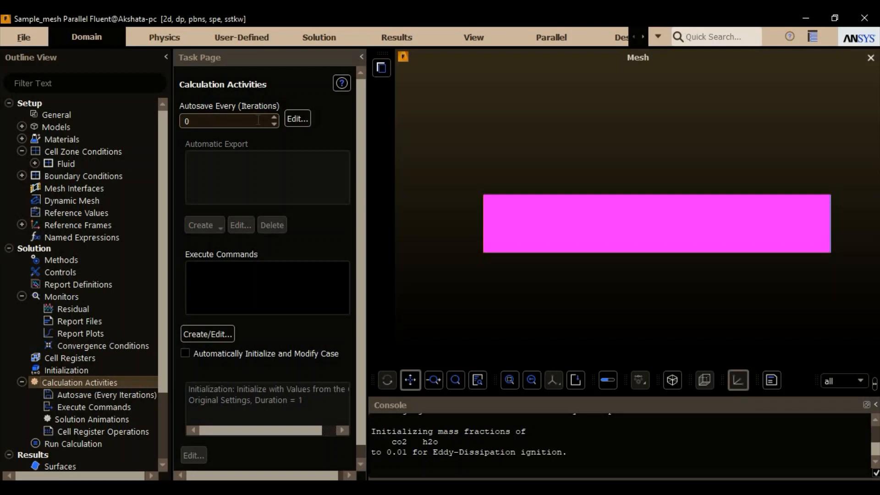
left_click(297, 119)
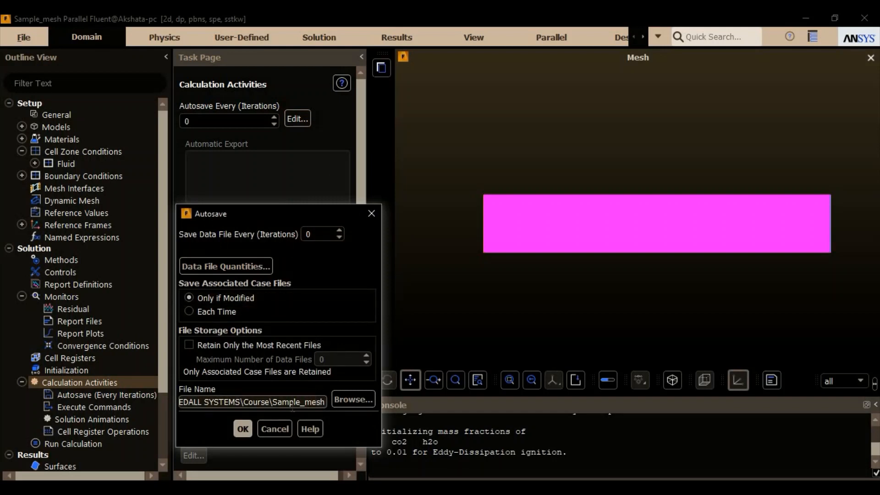
left_click(243, 429)
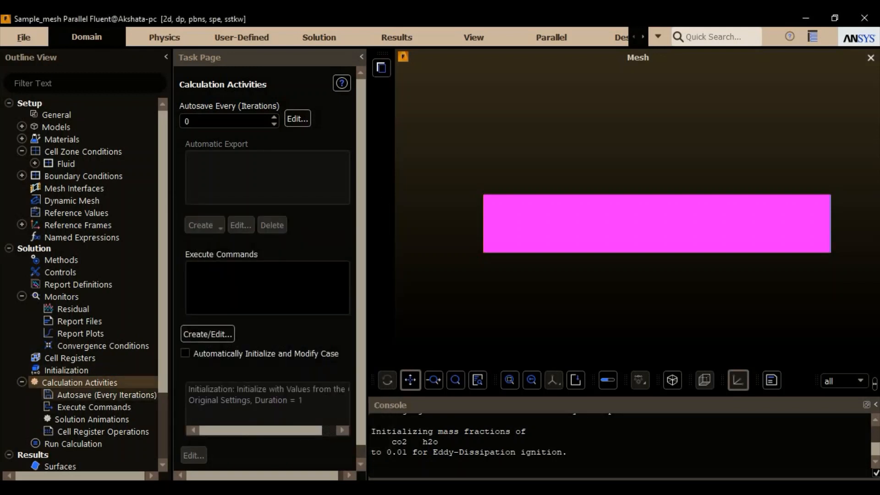
- Run a case check in the run calculation settings, dismiss its message and set the number of iterations to 30
left_click(84, 447)
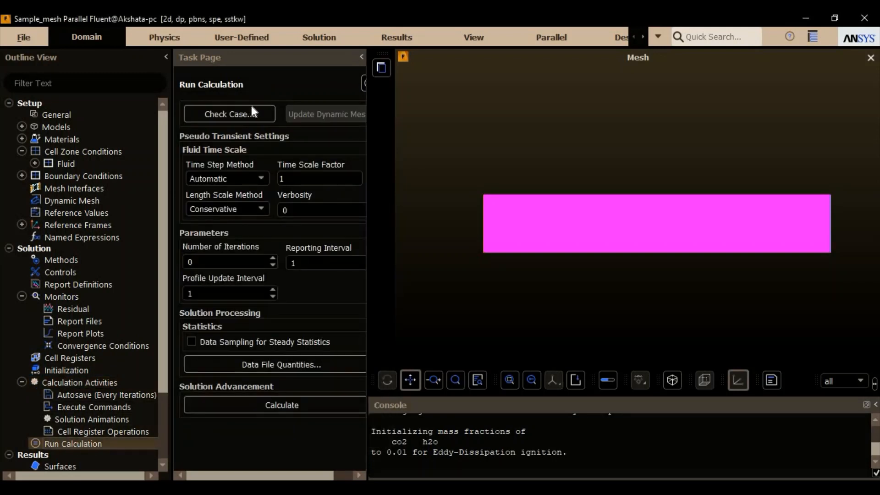
left_click(251, 113)
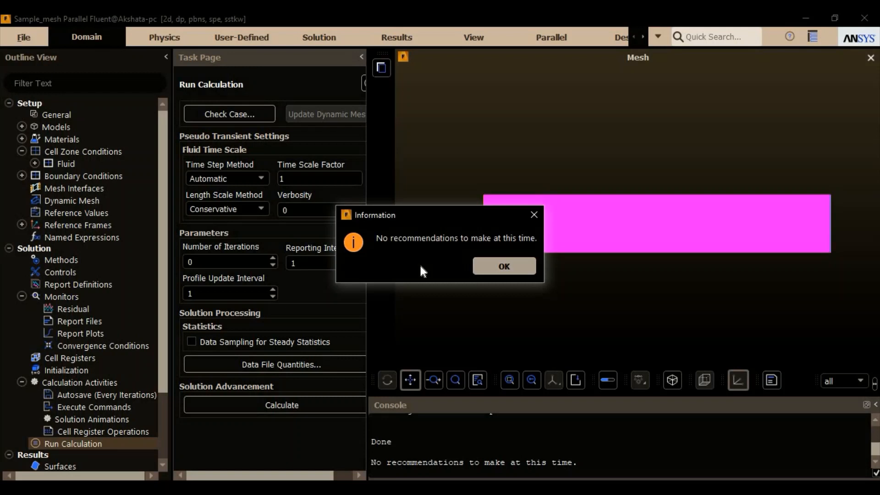
left_click(498, 267)
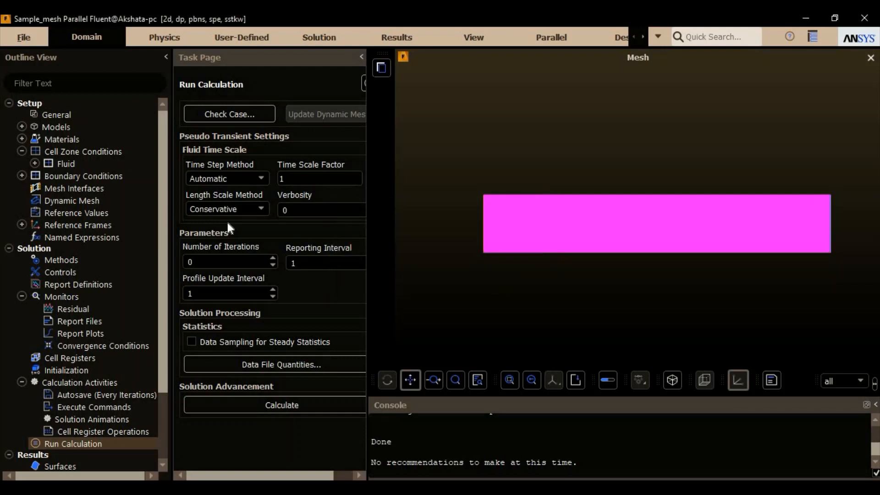
left_click(221, 261)
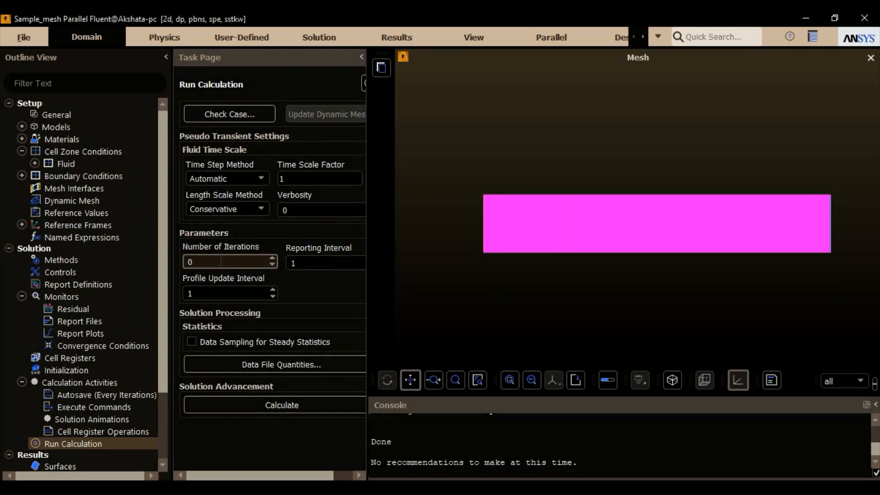
key("BackSpace")
type("30")
- Review the standard and additional data file quantities, including the species mass and mole fractions, and accept the list without edits
left_click(286, 364)
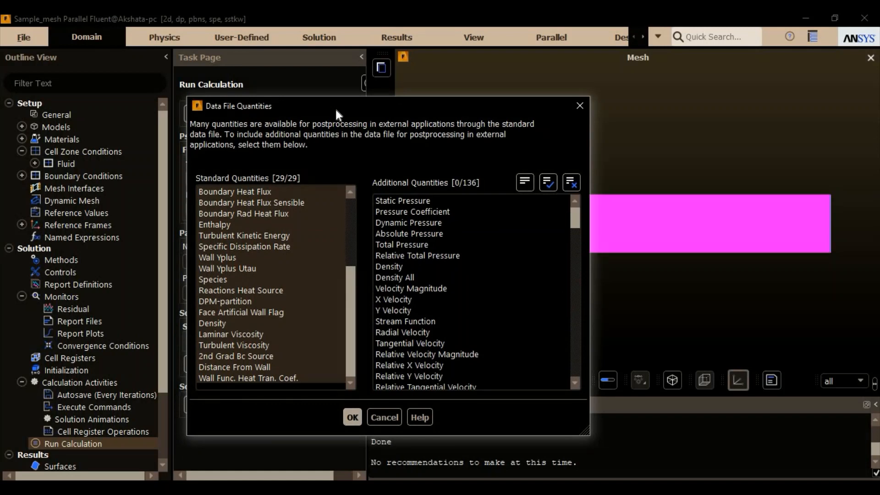
scroll(354, 243, "up", 1)
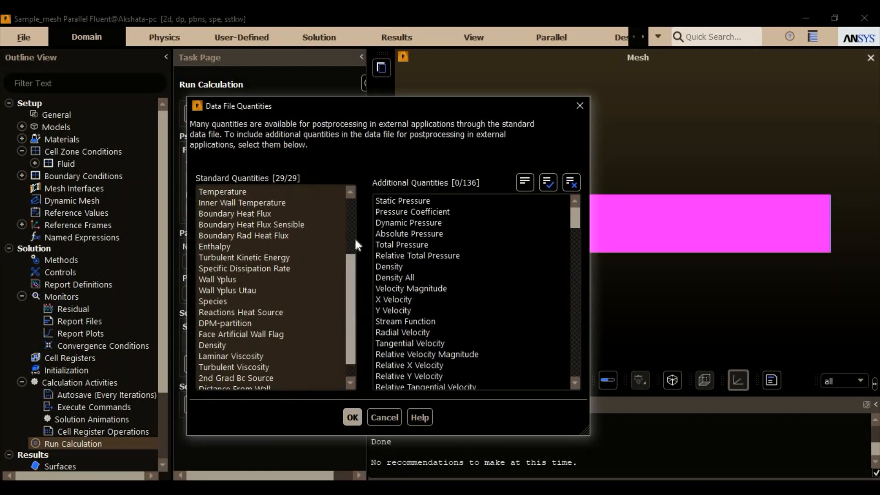
scroll(357, 232, "up", 3)
scroll(355, 326, "down", 4)
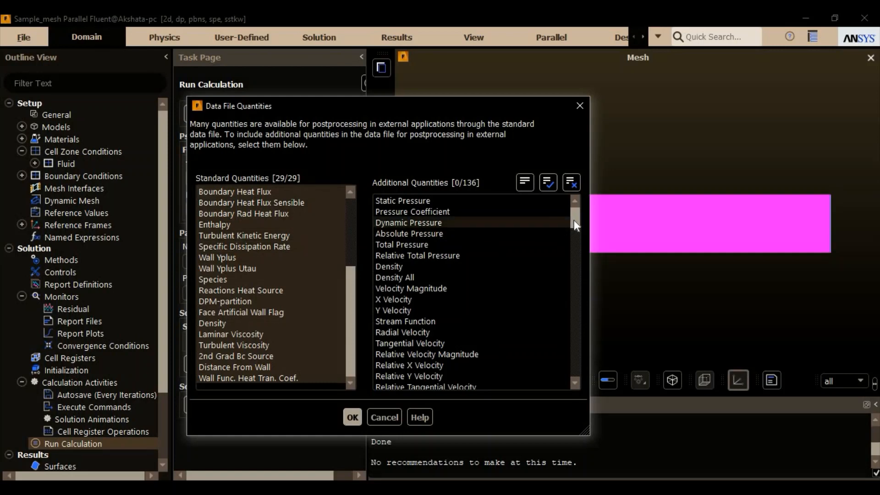
left_click_drag(575, 220, 578, 282)
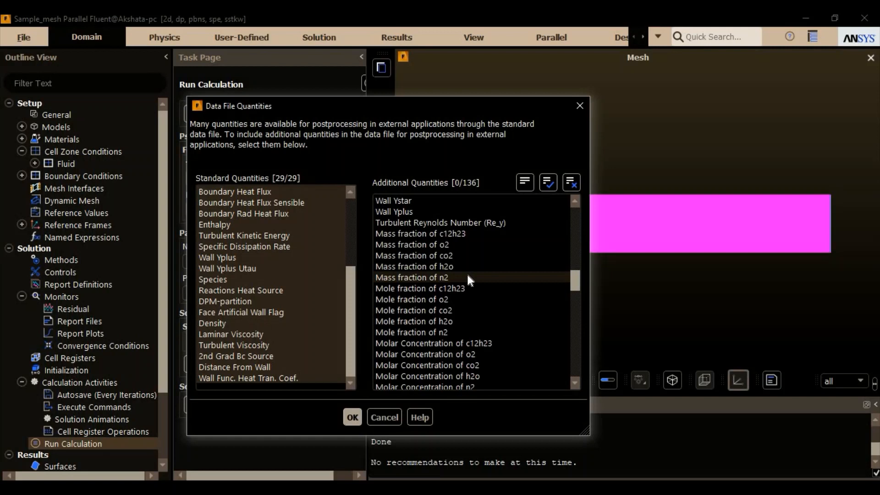
left_click_drag(576, 283, 543, 279)
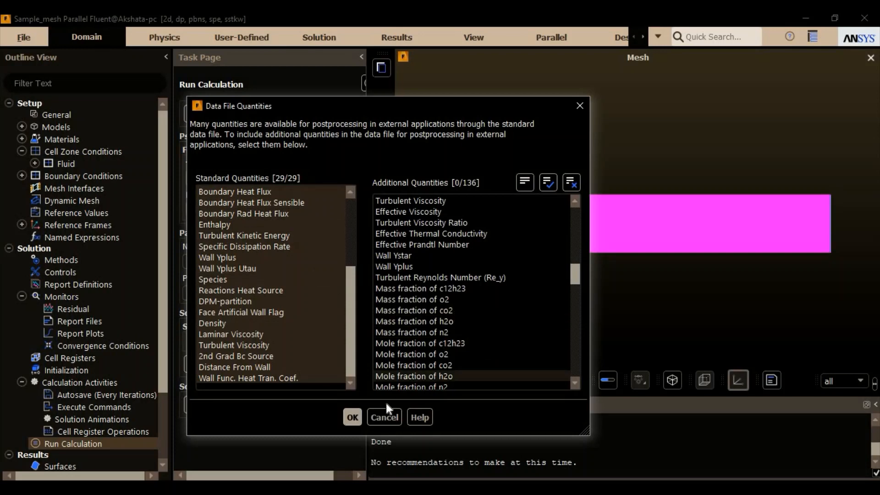
left_click(353, 417)
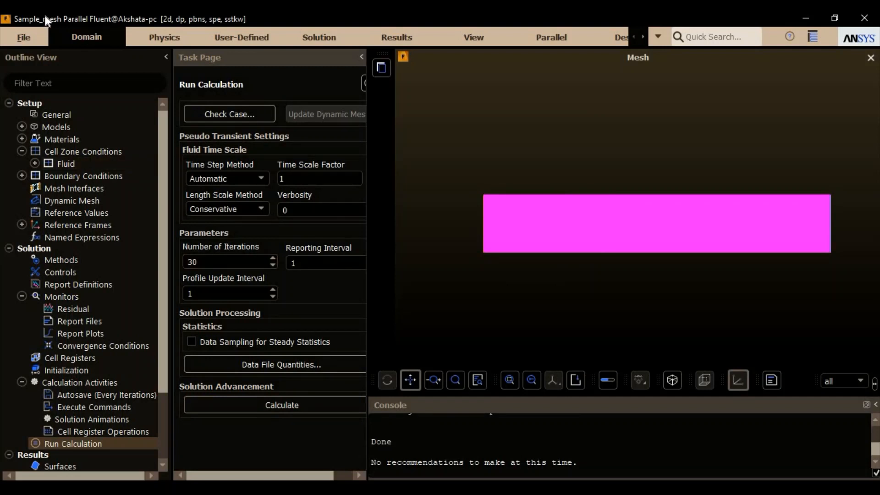
- Write the case file as Sample_case in the F:\EDALL SYSTEMS\Course\4 folder
left_click(31, 39)
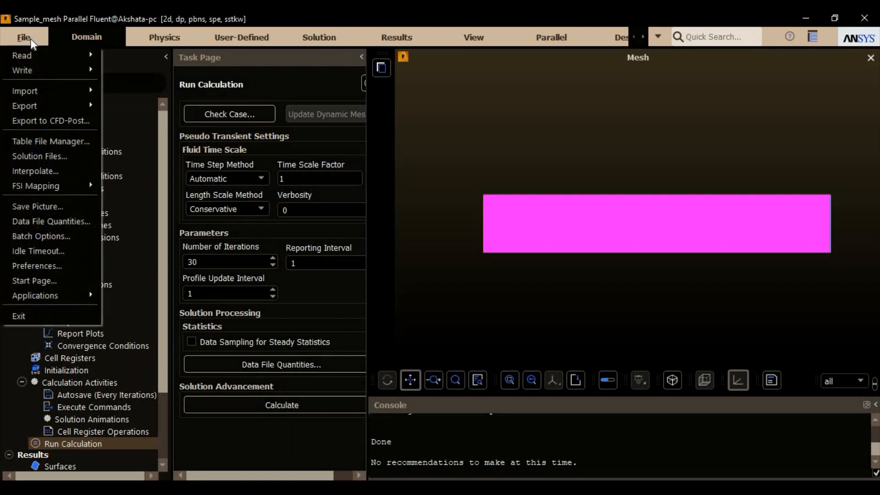
mouse_move(46, 69)
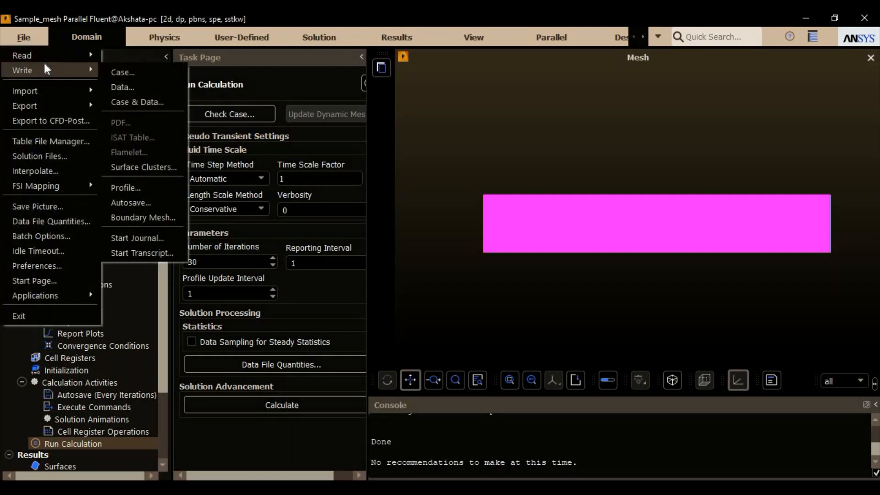
left_click(120, 72)
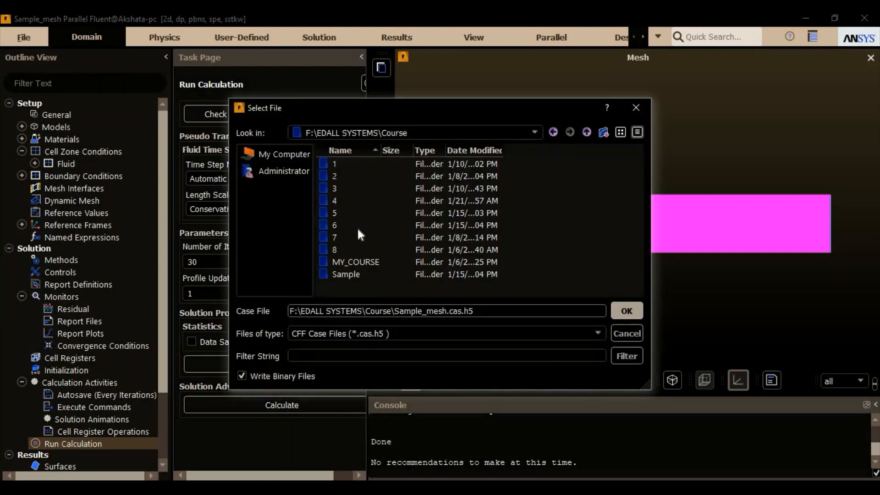
left_click(384, 201)
double_click(384, 202)
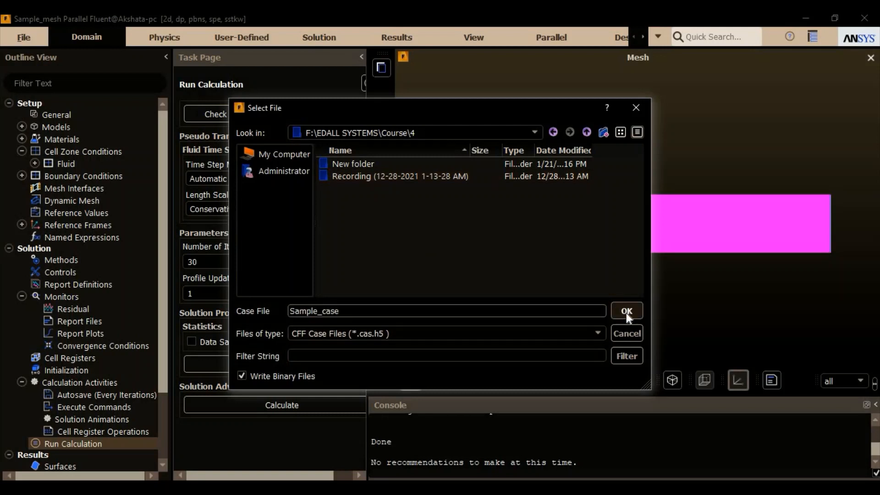
left_click(626, 312)
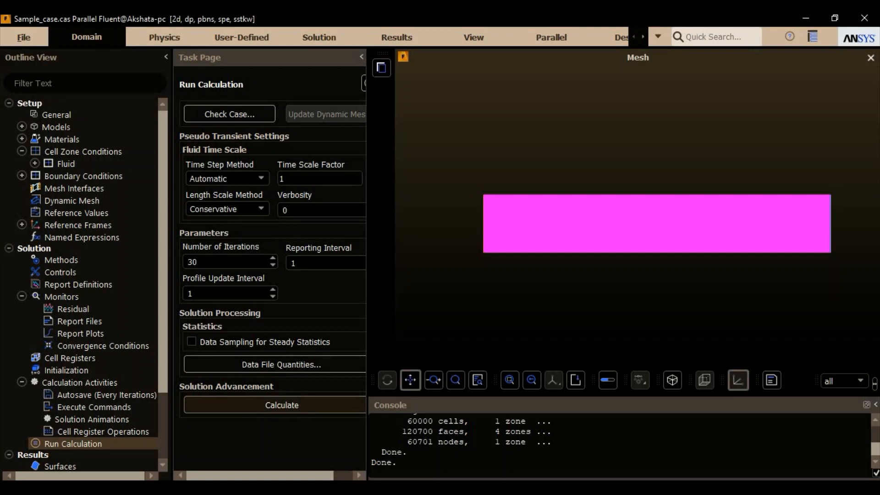
- Run the calculation for 30 iterations and write the solution data as Sample_case.dat.h5 in the same folder as the case
left_click(299, 404)
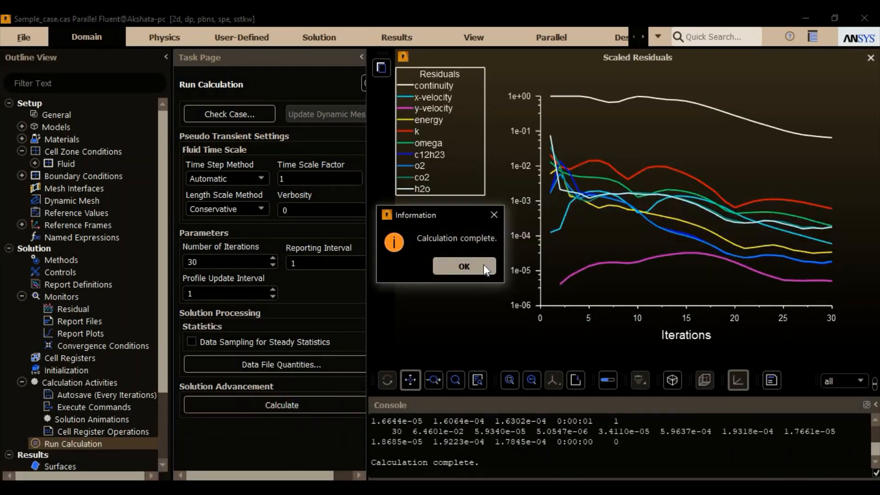
left_click(464, 266)
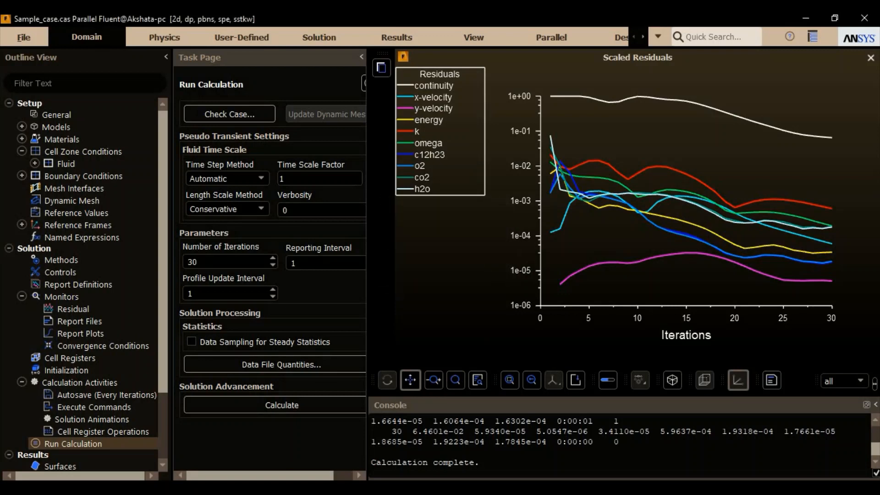
left_click(23, 37)
mouse_move(32, 72)
left_click(120, 85)
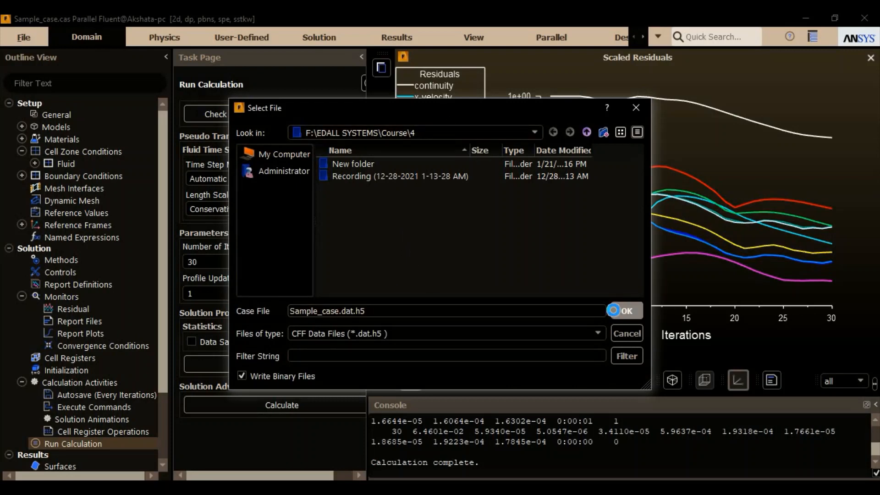
left_click(623, 311)
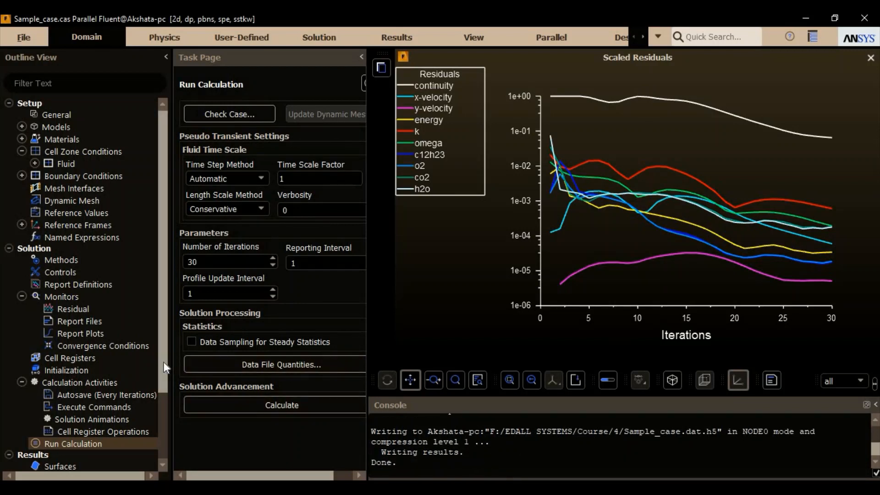
- Collapse the setup and solution branches and display filled contours of velocity magnitude as contour-1, keeping the plot unobstructed
scroll(159, 409, "down", 2)
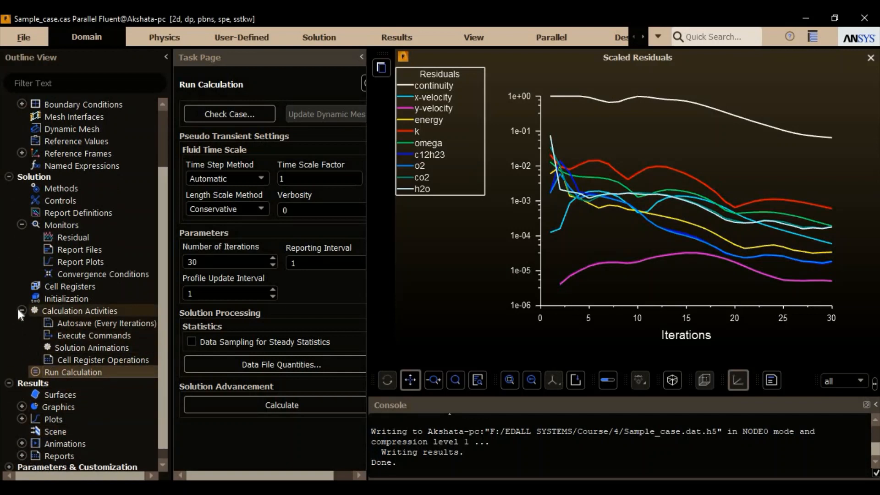
left_click(20, 310)
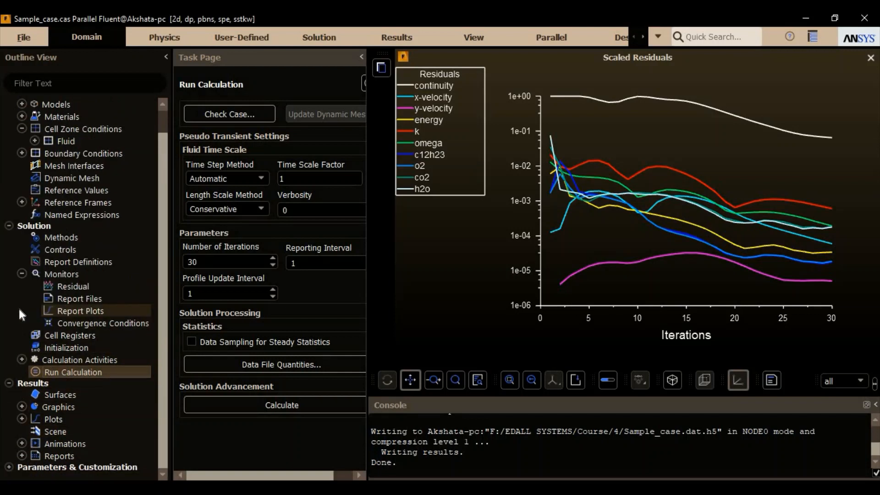
left_click(8, 226)
left_click(9, 103)
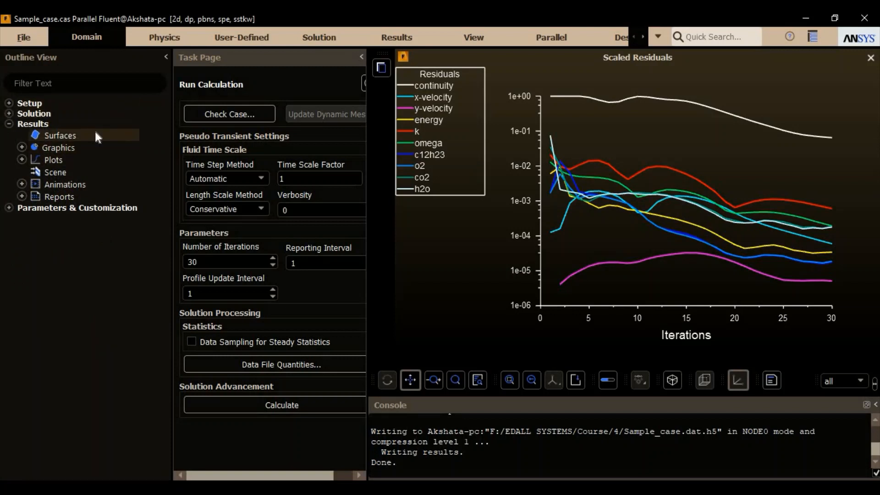
double_click(80, 146)
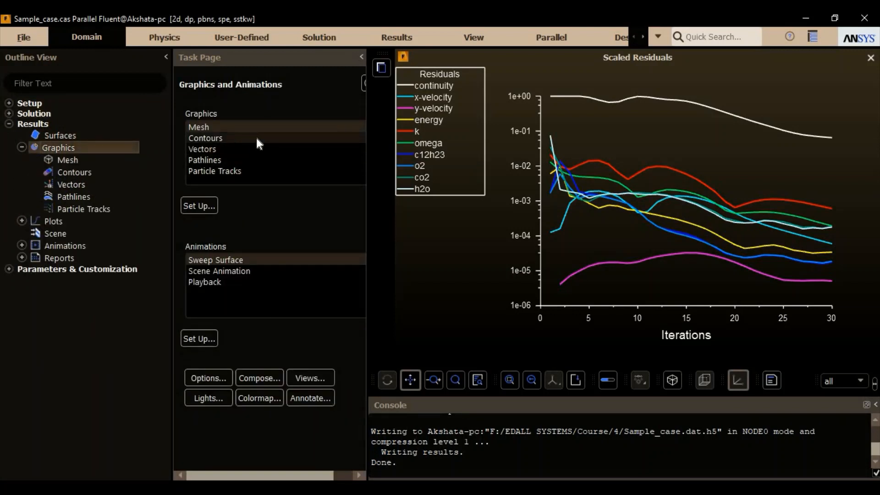
double_click(255, 138)
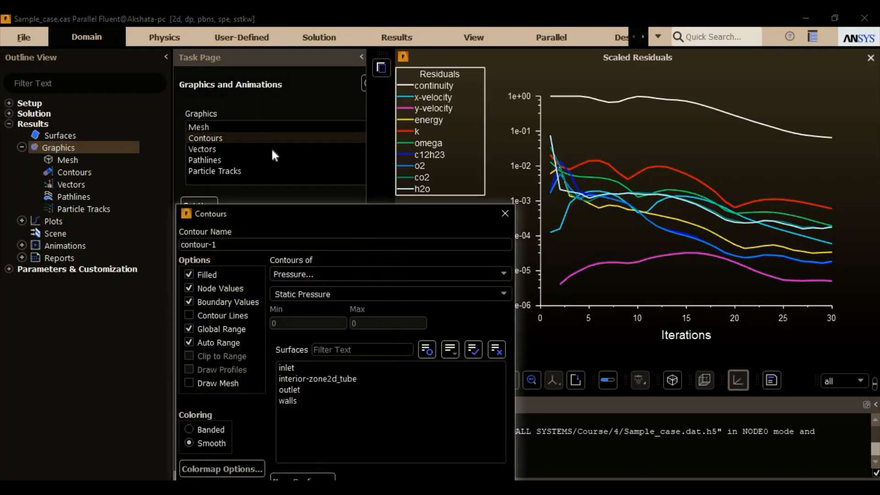
left_click(397, 139)
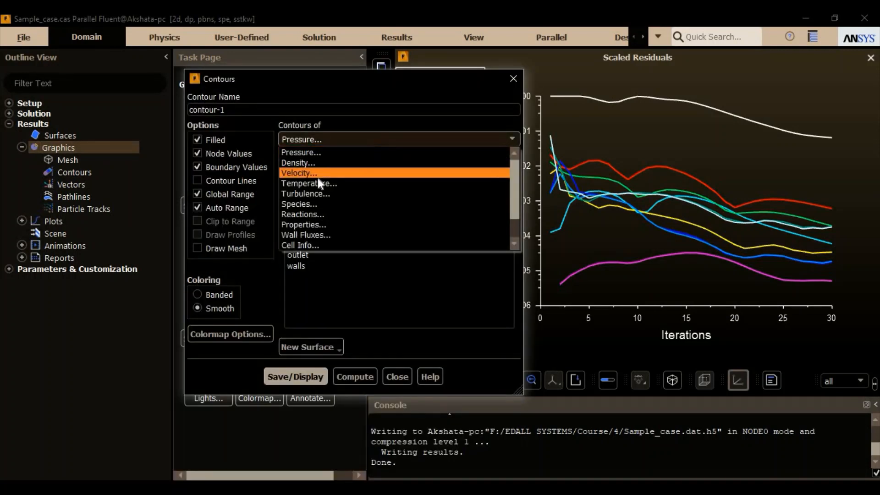
left_click(329, 172)
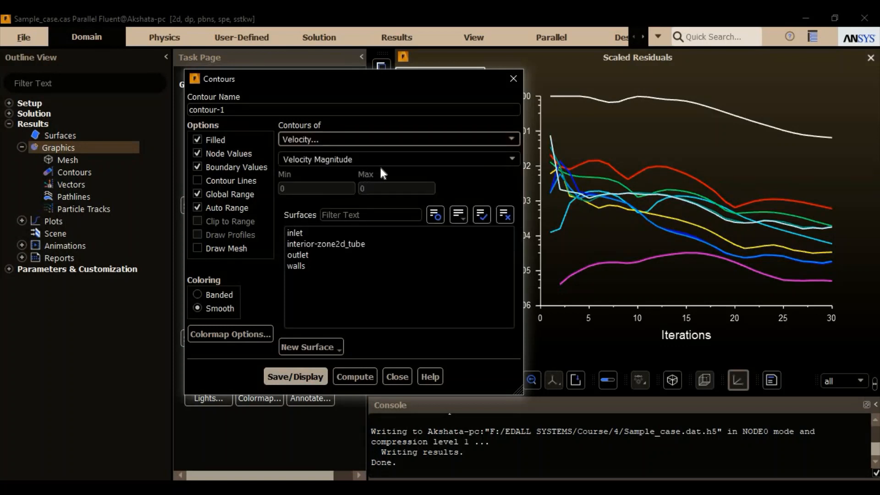
left_click(297, 376)
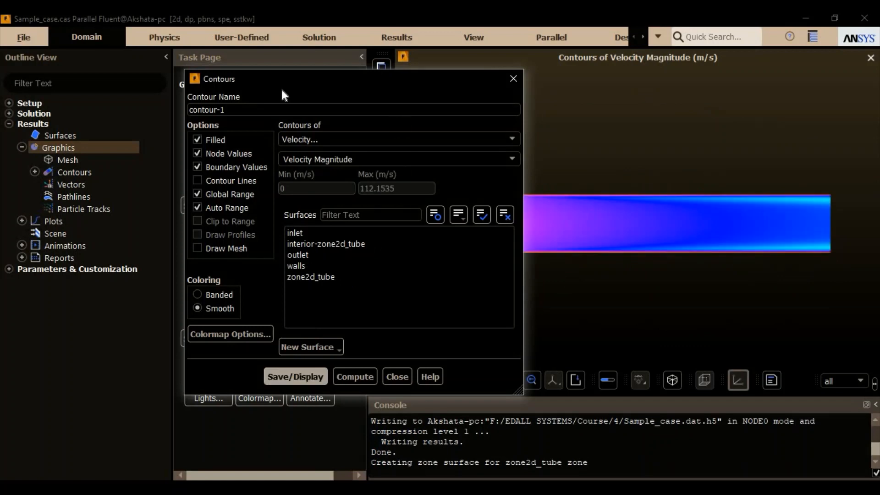
left_click_drag(282, 81, 125, 76)
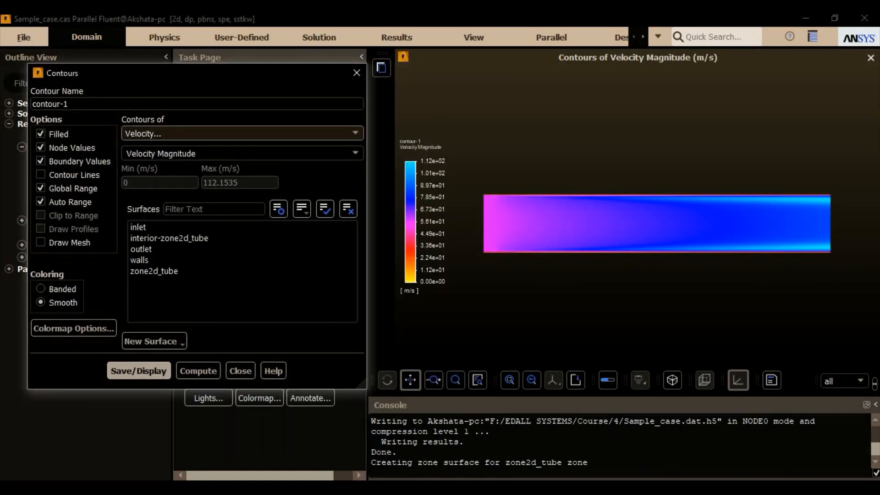
- Display the static temperature contours and replace them with the total temperature contours in contour-1
left_click(349, 136)
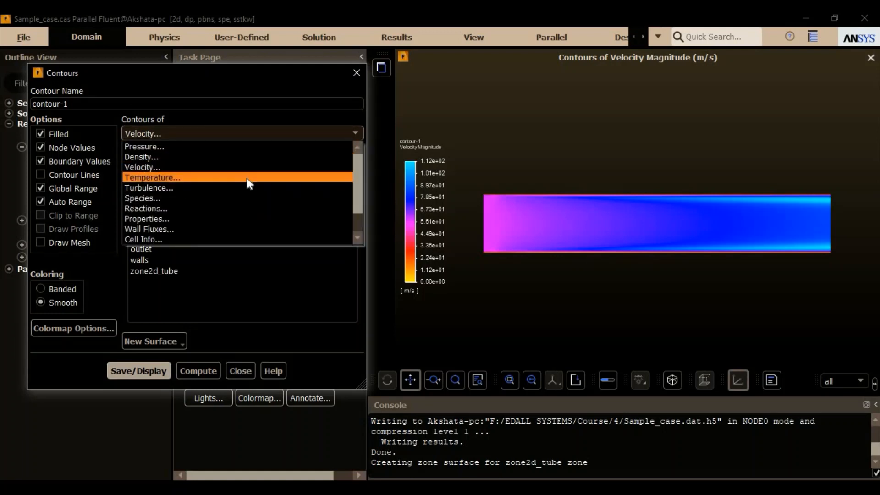
left_click(249, 183)
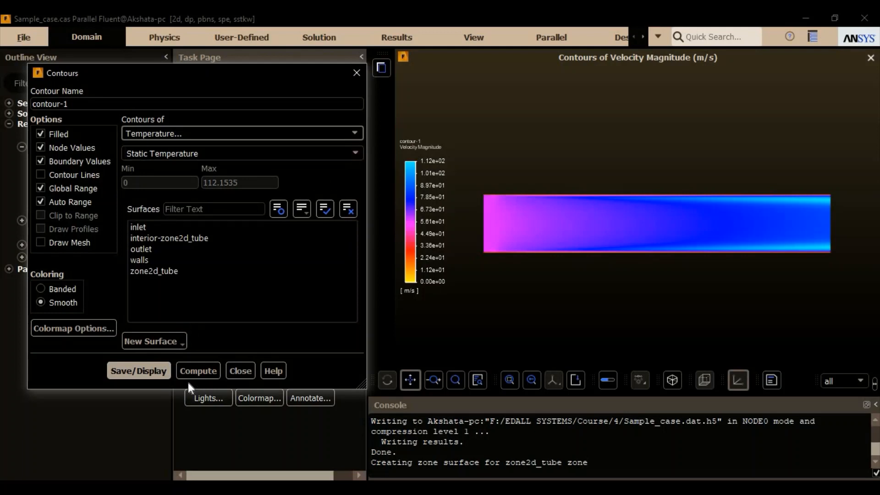
left_click(143, 371)
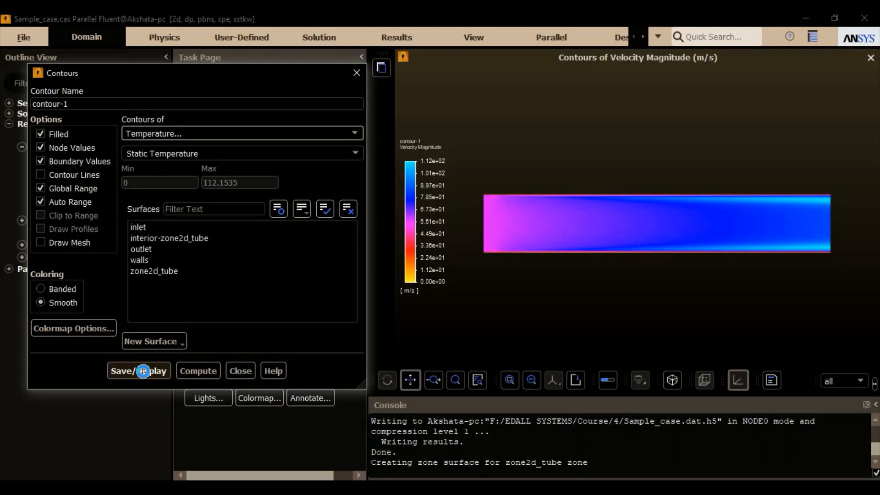
left_click(359, 154)
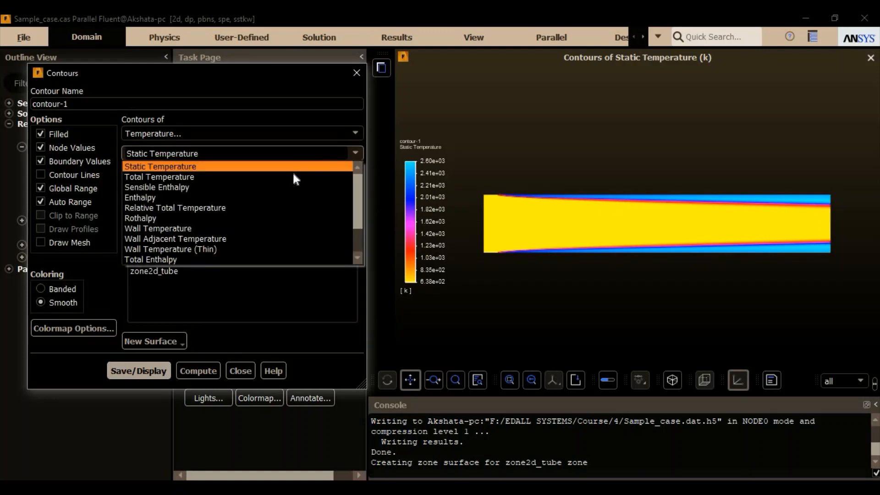
left_click(282, 177)
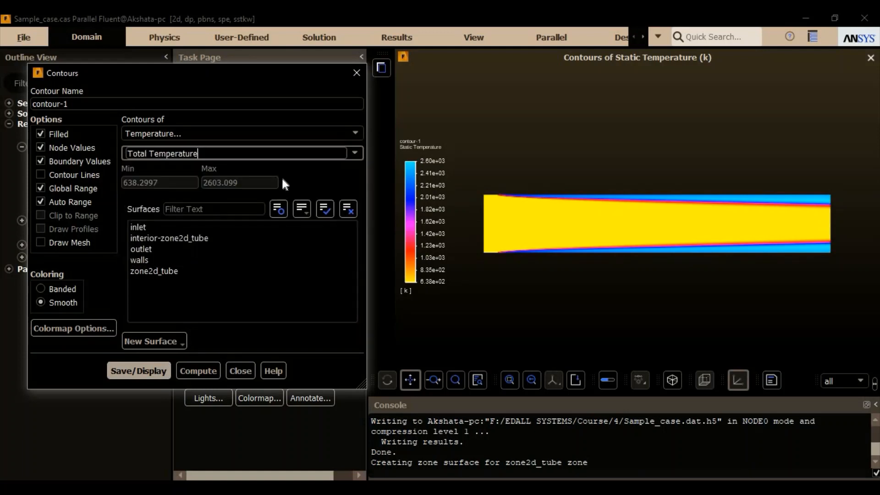
left_click(151, 371)
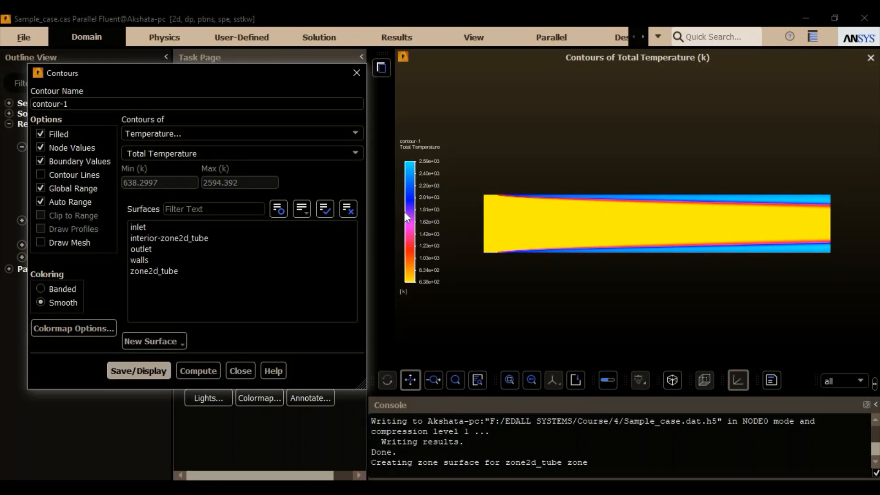
- Examine the temperature variables, the manual range option and the new surface types for the contour without changing its settings
left_click(354, 156)
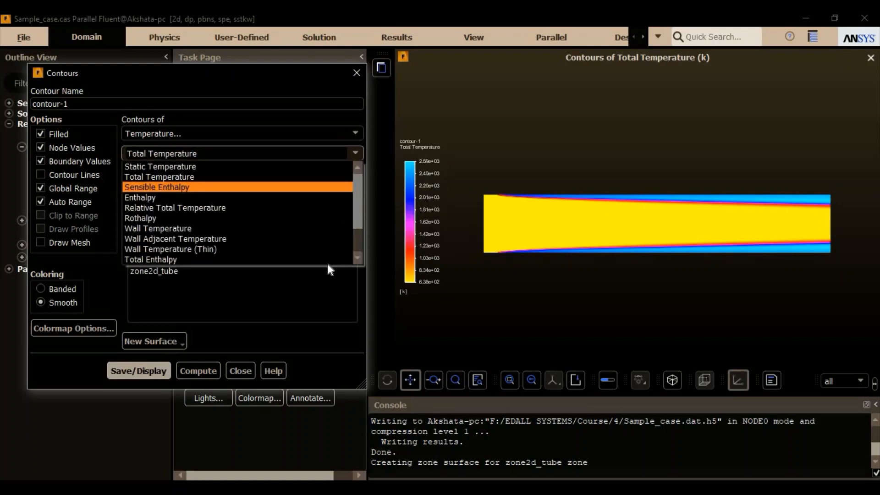
left_click(296, 167)
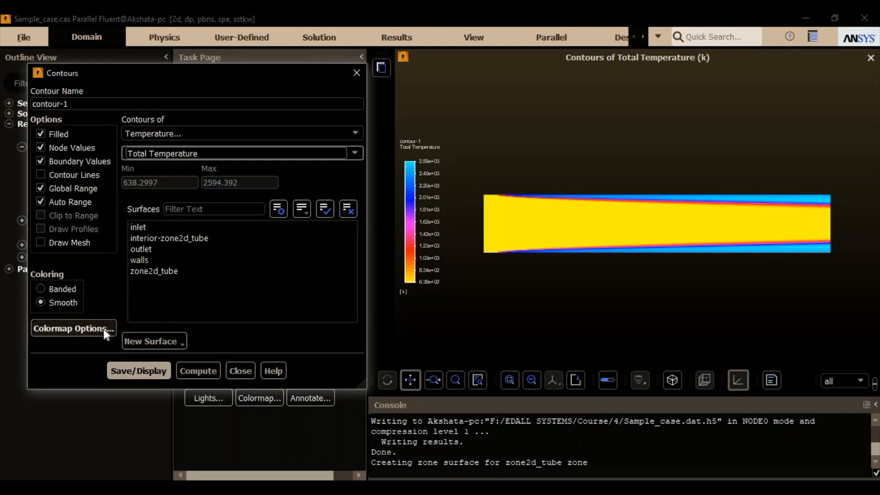
left_click(83, 203)
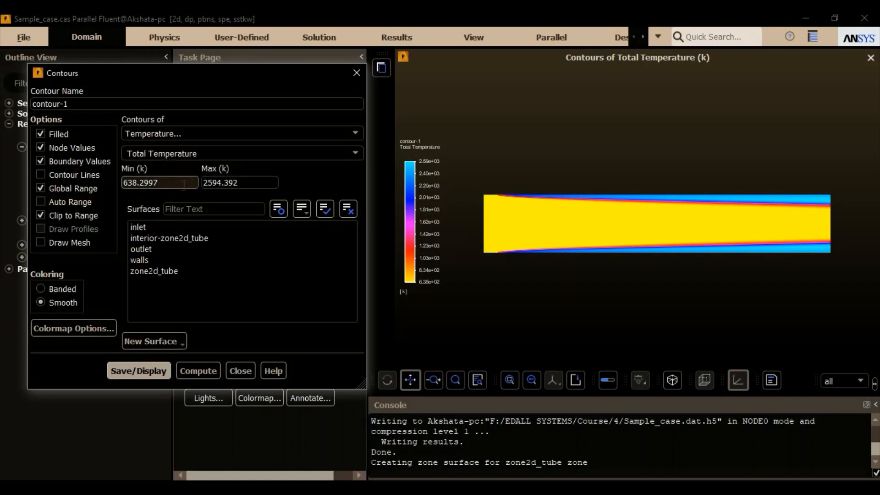
left_click(92, 203)
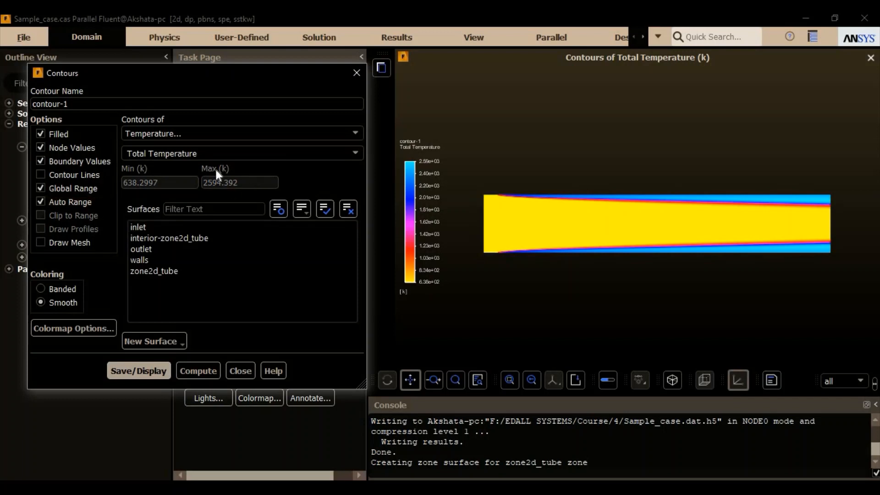
left_click(179, 342)
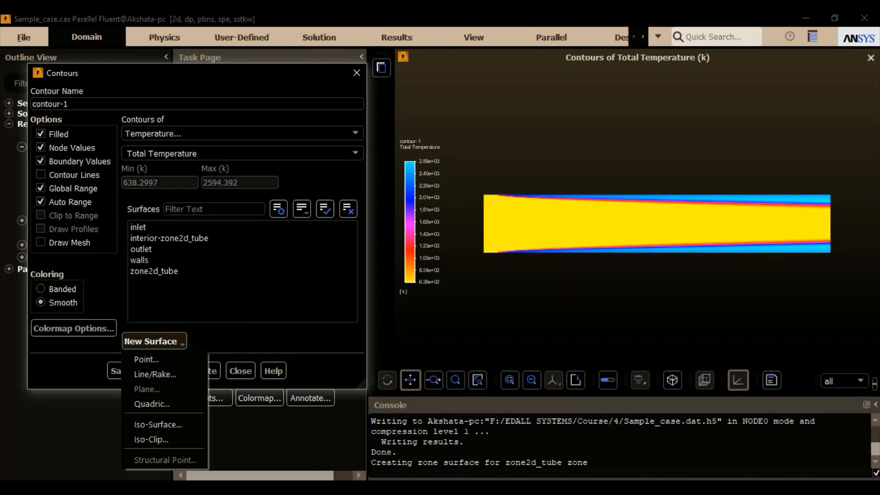
left_click(235, 333)
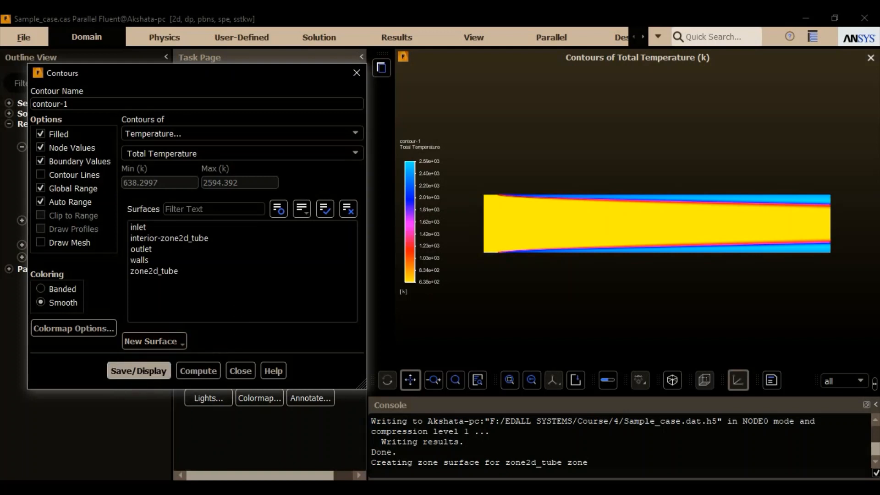
- Inspect the format and resolution options for saving the contour picture, and close them and the contour settings without saving an image
left_click(29, 38)
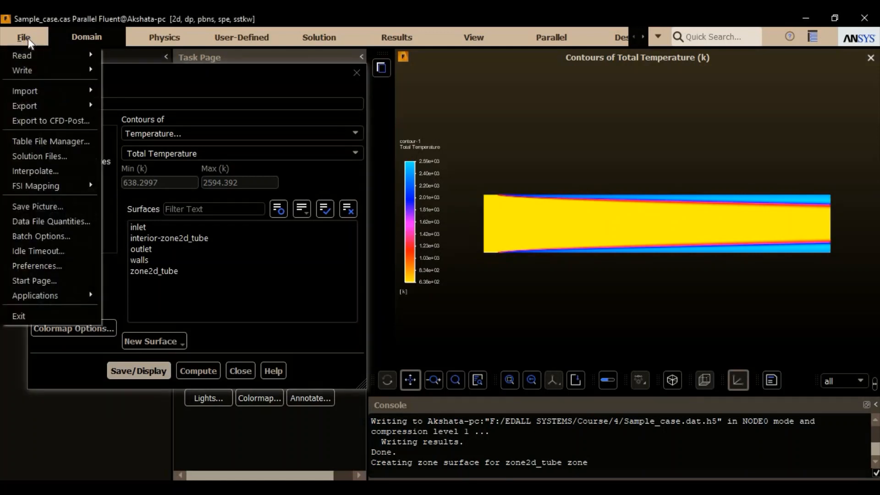
left_click(74, 208)
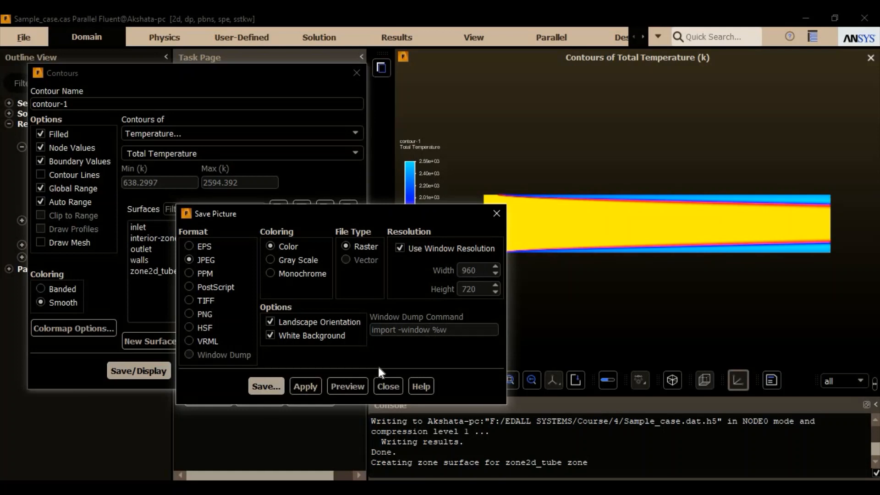
left_click(388, 386)
left_click(239, 371)
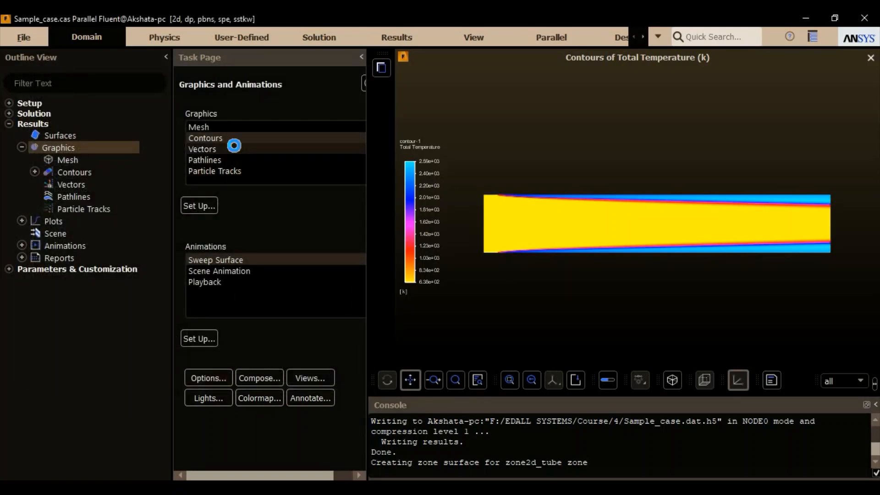
- Create the vector-1 plot of velocity vectors coloured by velocity magnitude with 3d arrow style, keeping the plot unobstructed
double_click(234, 147)
left_click_drag(267, 215, 200, 103)
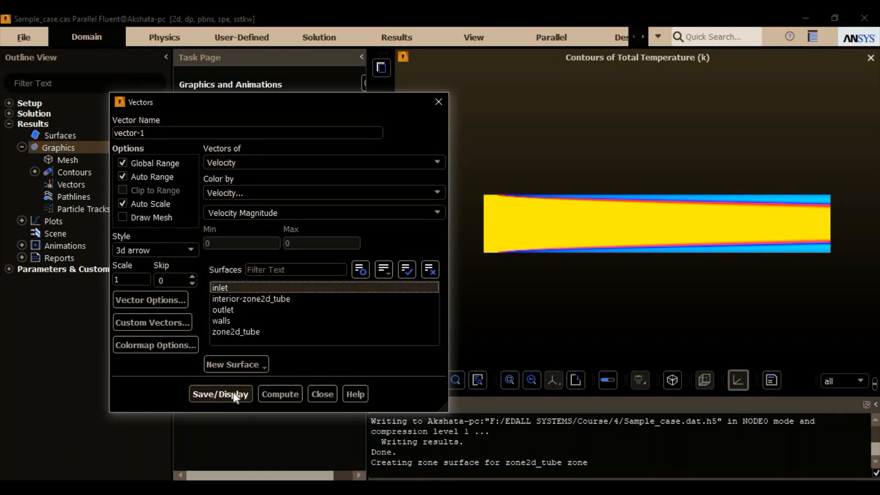
left_click(278, 282)
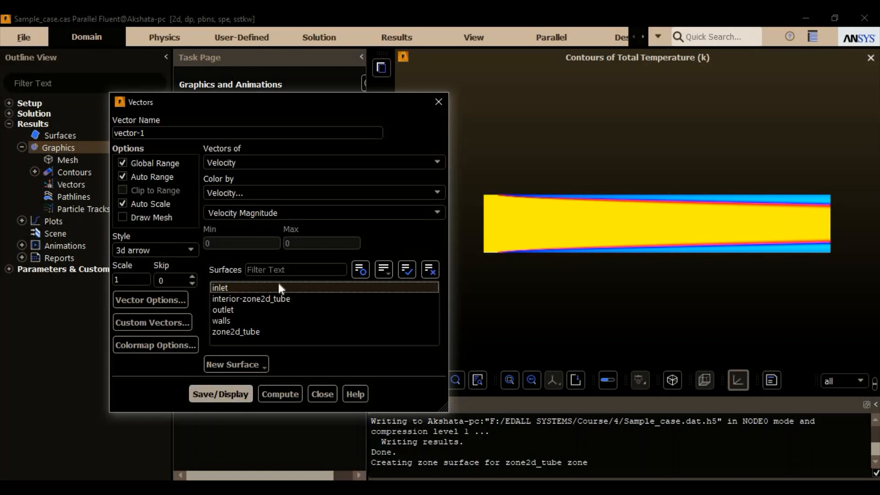
left_click(229, 394)
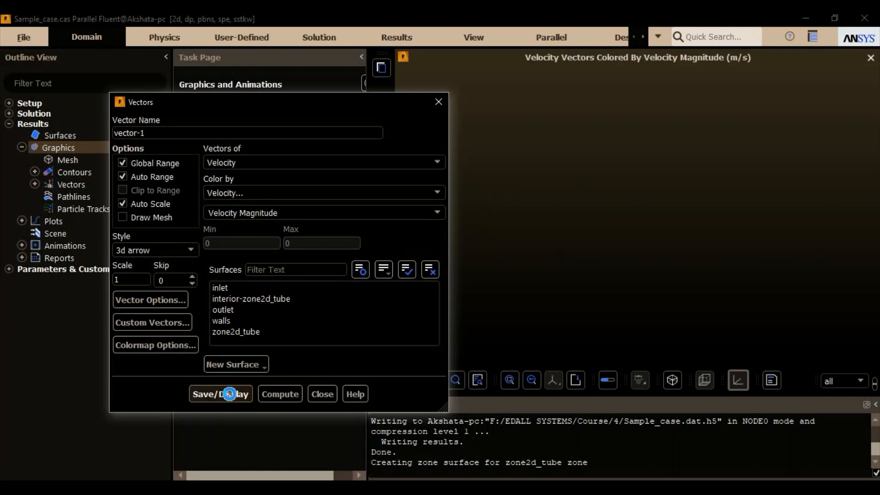
left_click_drag(346, 97, 253, 94)
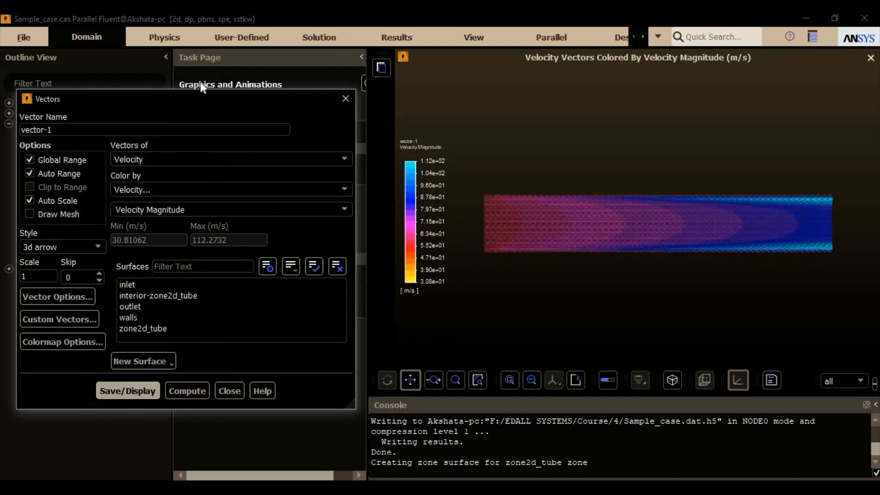
left_click_drag(200, 82, 267, 109)
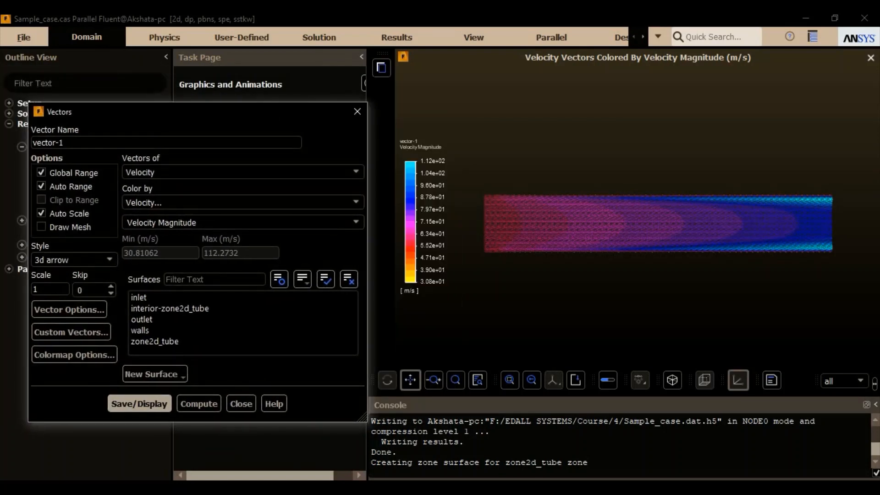
- Examine the velocity vectors up close inside the tube and over its full length, and close the vector settings
middle_click_drag(571, 222, 584, 229)
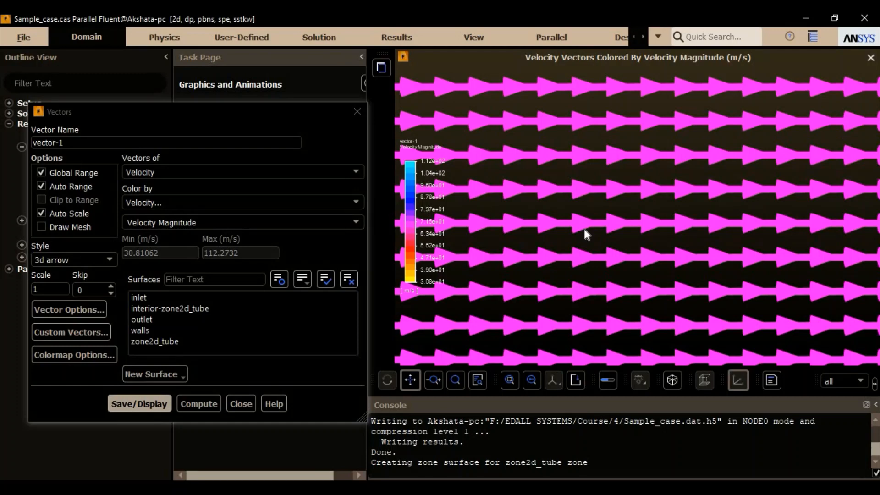
scroll(584, 229, "up", 2)
scroll(592, 220, "down", 3)
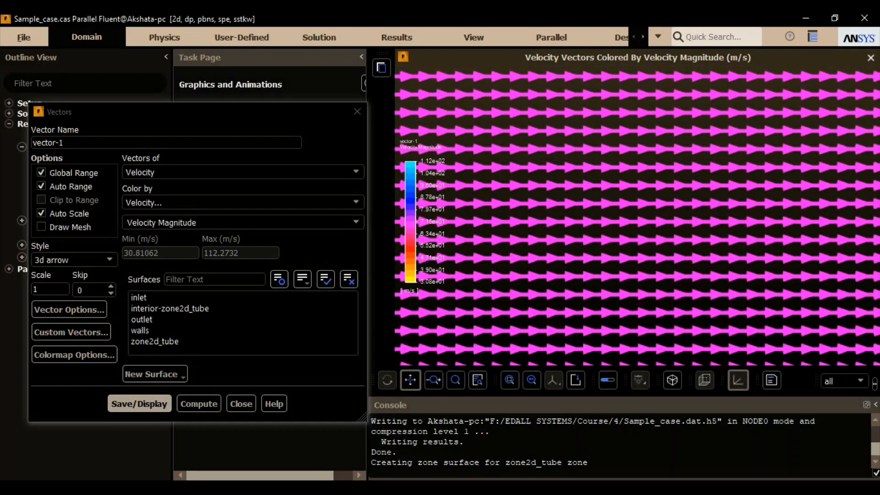
scroll(447, 308, "down", 5)
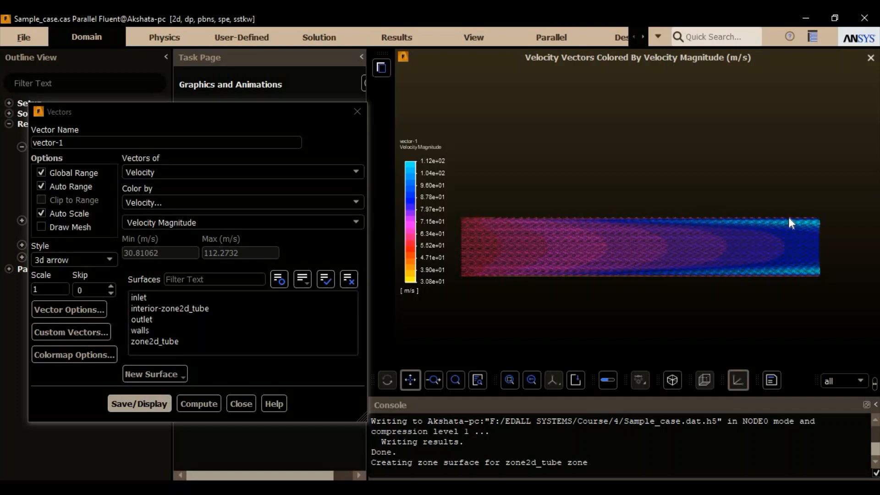
left_click(46, 290)
left_click_drag(265, 111, 301, 84)
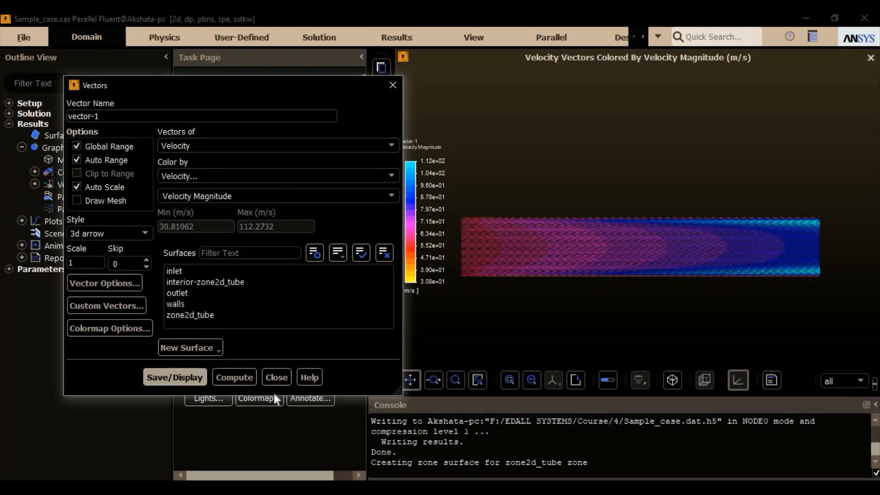
left_click(277, 377)
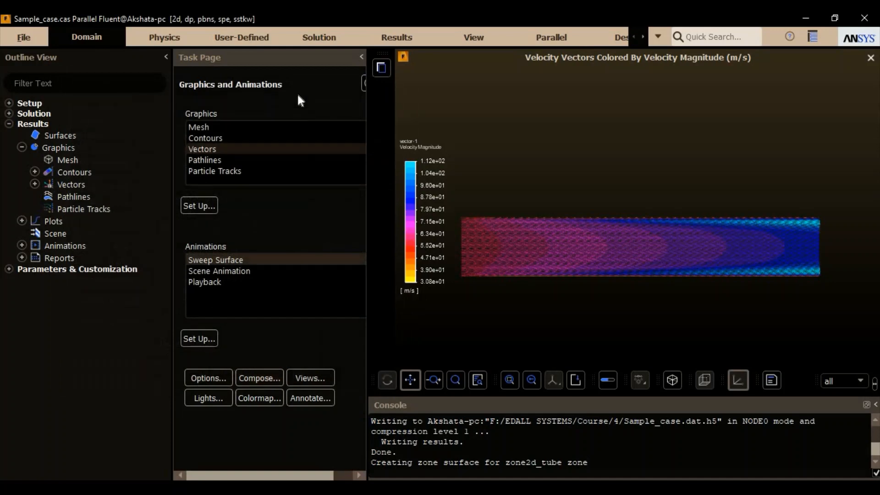
- Display pathlines released from the inlet, coloured by velocity magnitude, as pathlines-1 and run their pulse animation
double_click(221, 158)
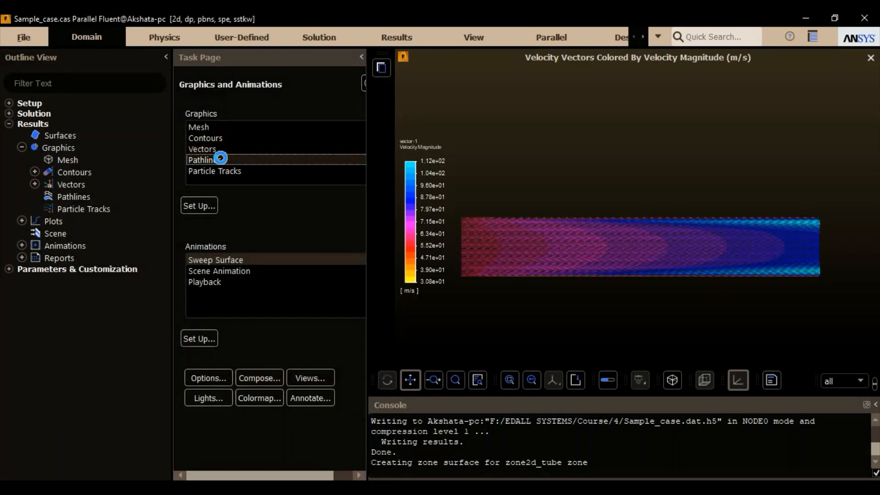
left_click_drag(340, 203, 108, 81)
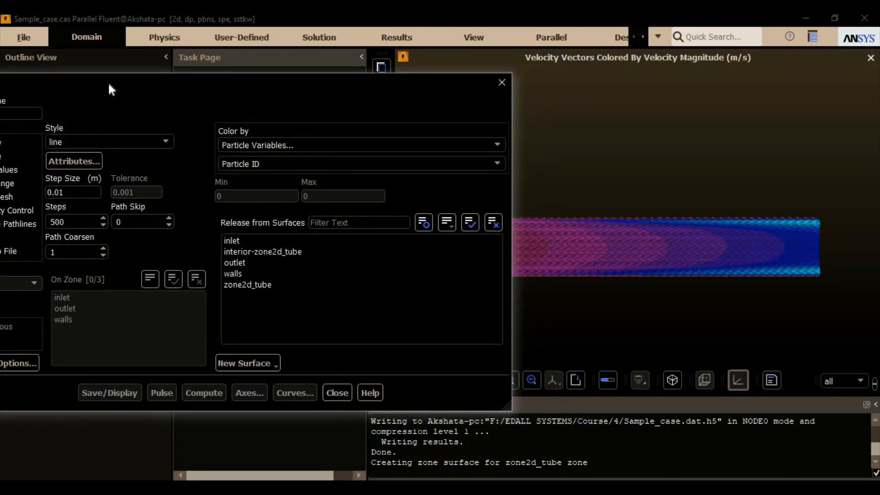
left_click_drag(681, 285, 755, 259)
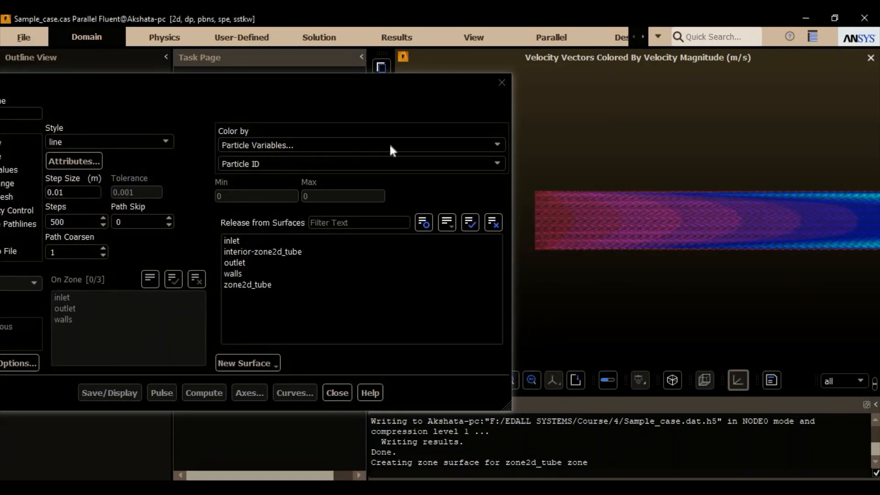
left_click(365, 144)
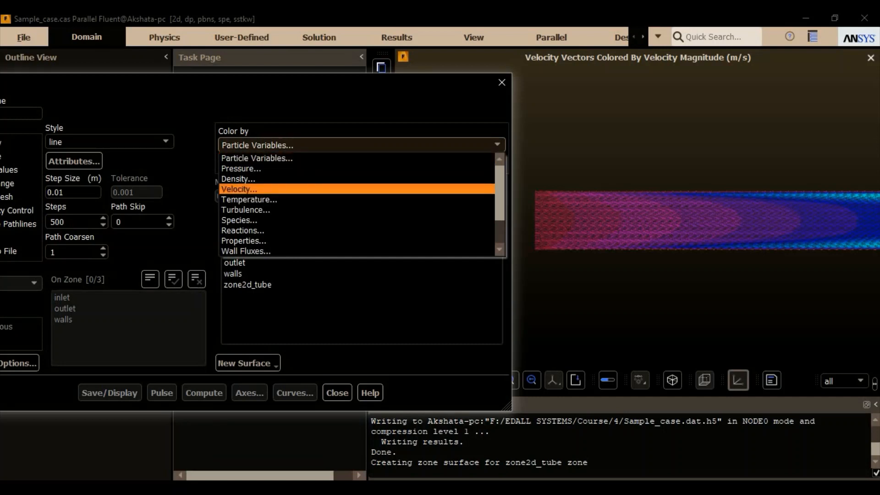
left_click(312, 192)
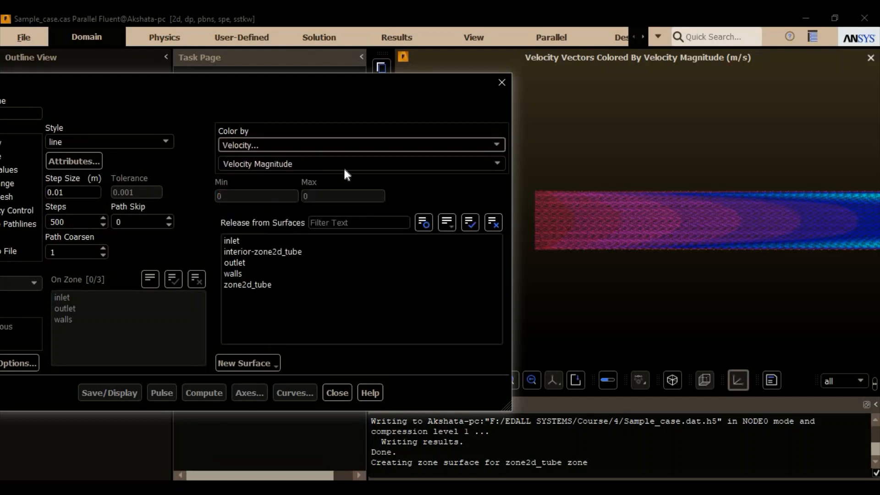
left_click(286, 240)
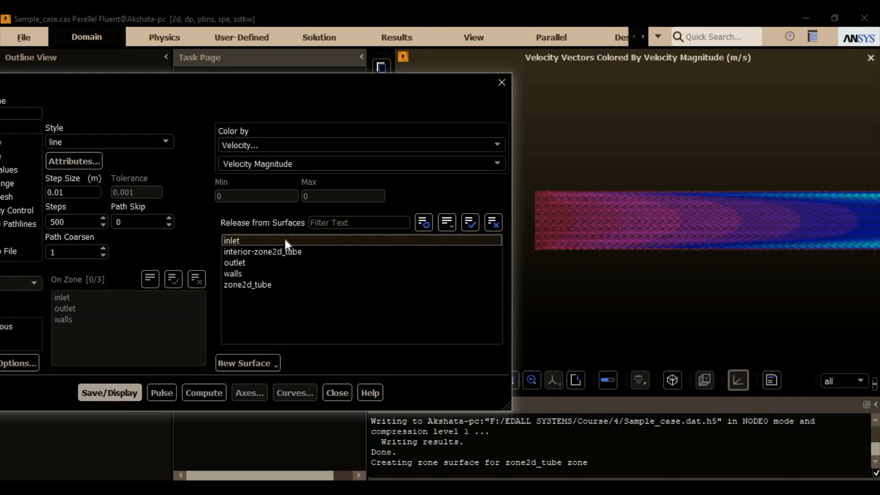
left_click(126, 392)
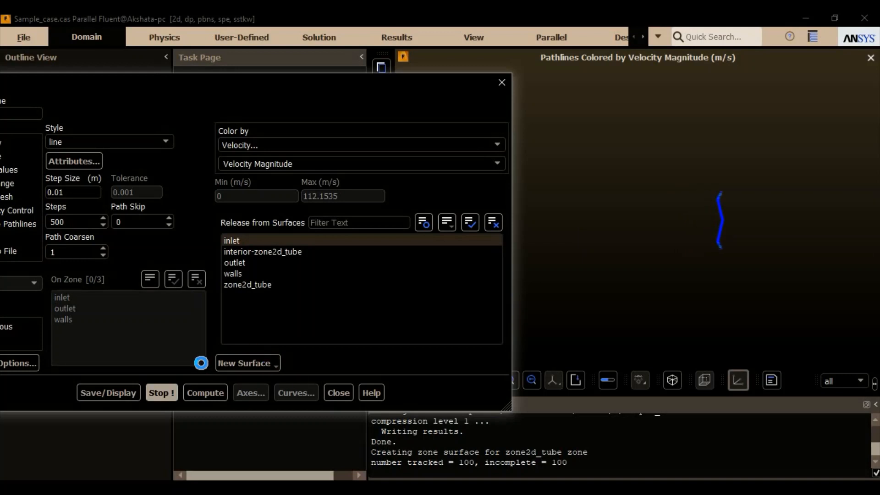
left_click(170, 391)
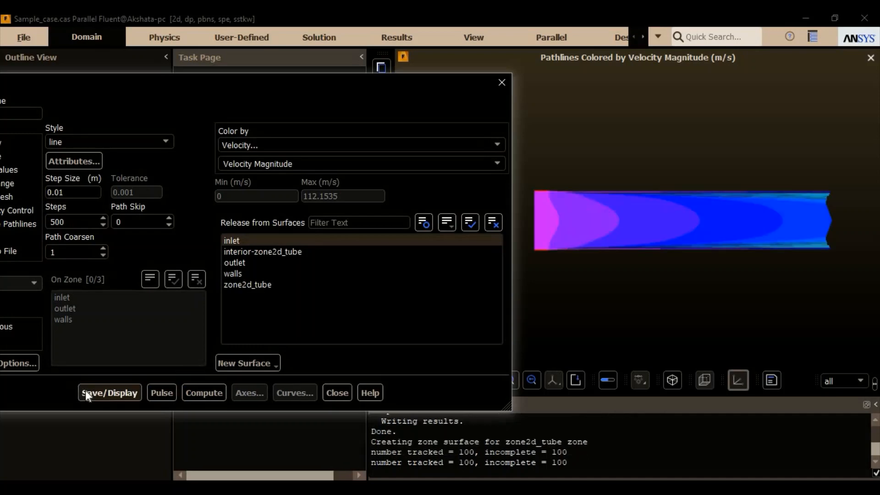
- Inspect the pathline options and available styles, and close the pathline settings with the line style kept
left_click_drag(189, 83, 345, 70)
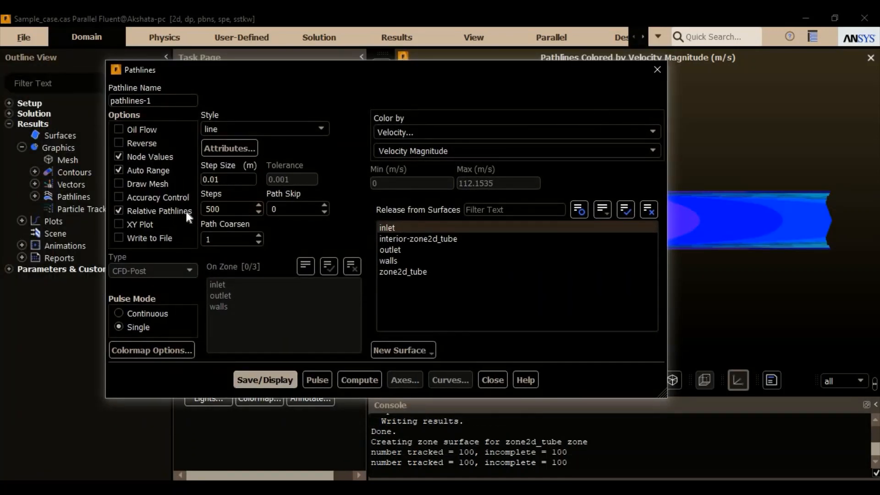
left_click(321, 128)
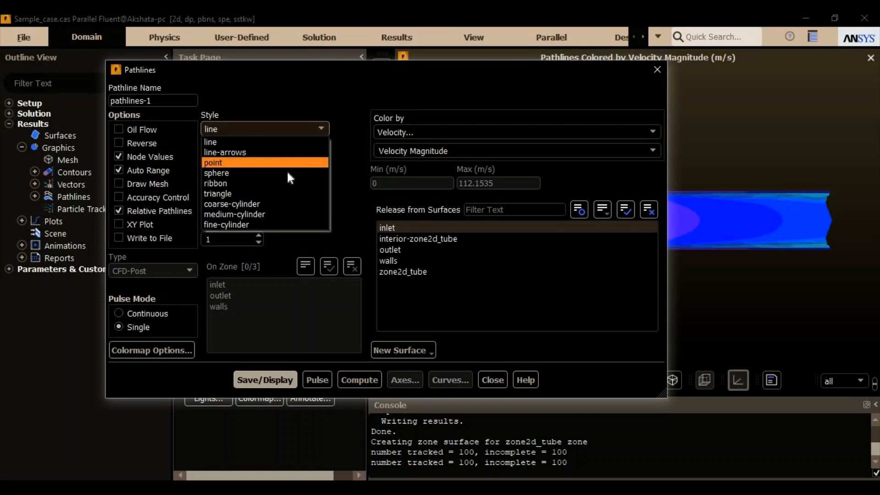
left_click(340, 121)
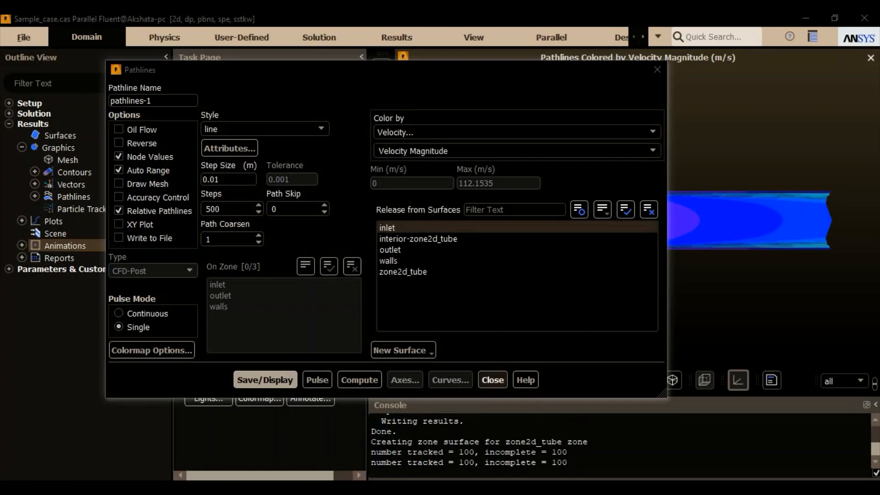
left_click(492, 381)
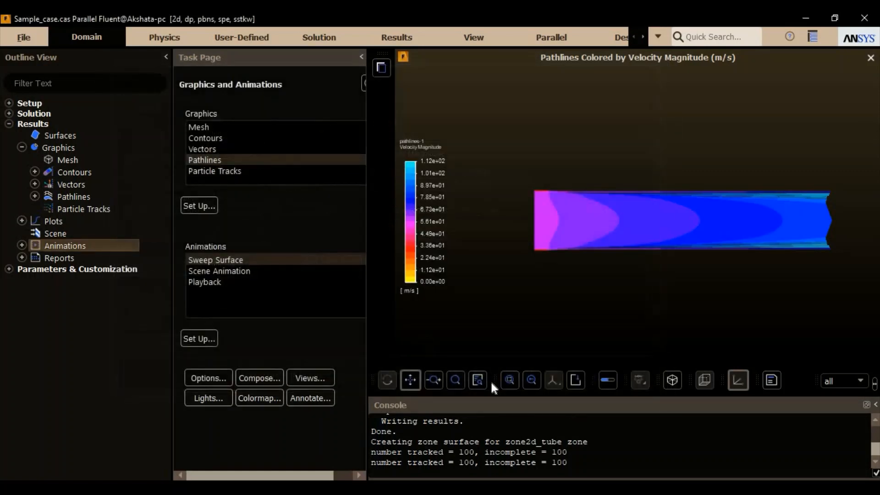
- Compute the mass-weighted average static pressure at the inlet with a surface integral report
double_click(54, 259)
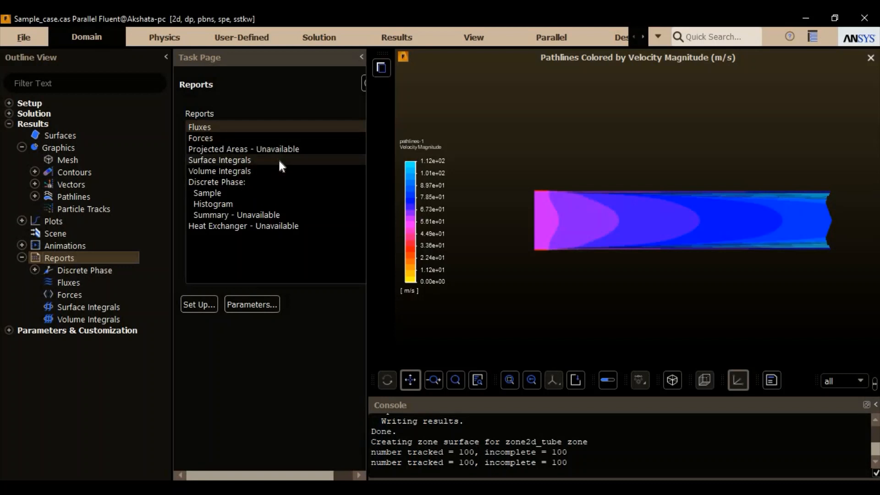
double_click(244, 159)
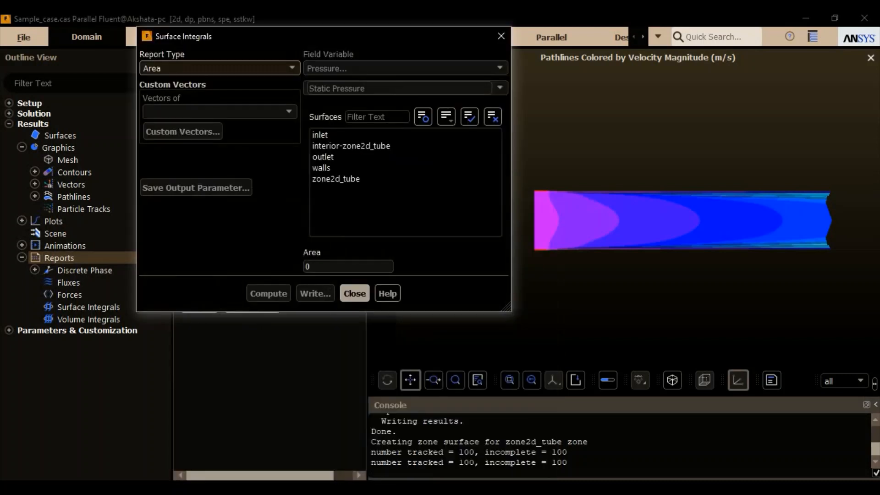
left_click(285, 64)
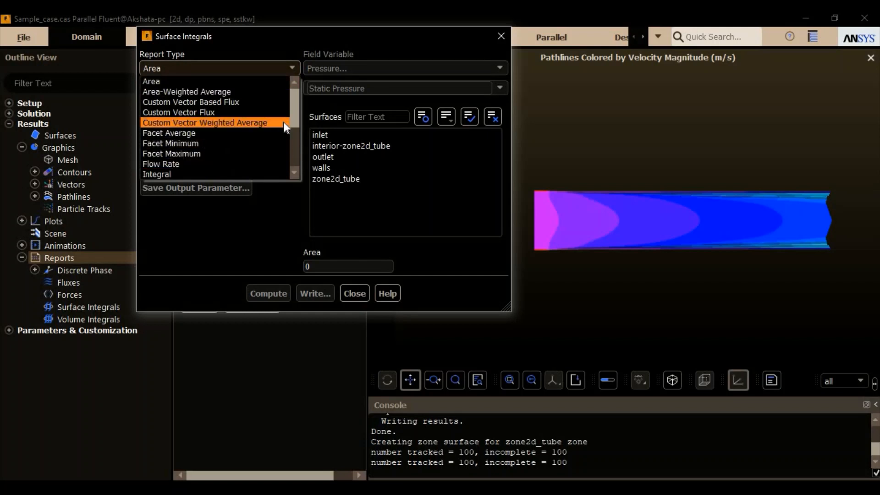
scroll(294, 122, "down", 2)
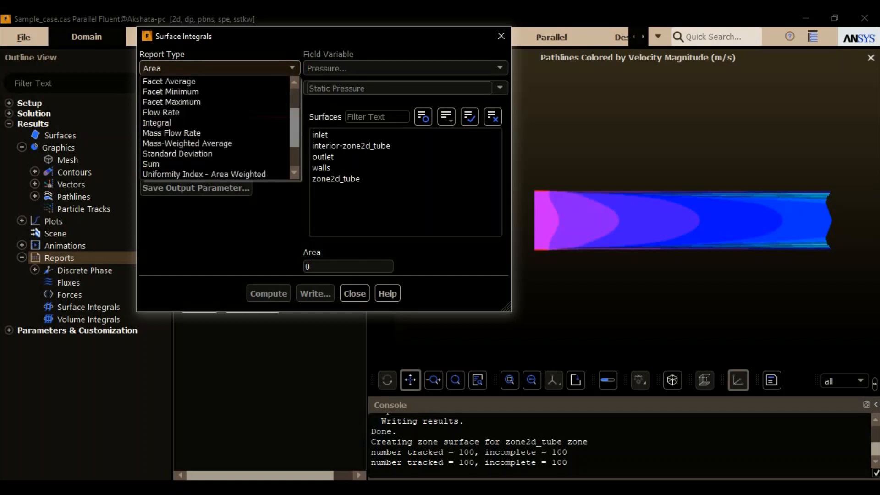
left_click(259, 144)
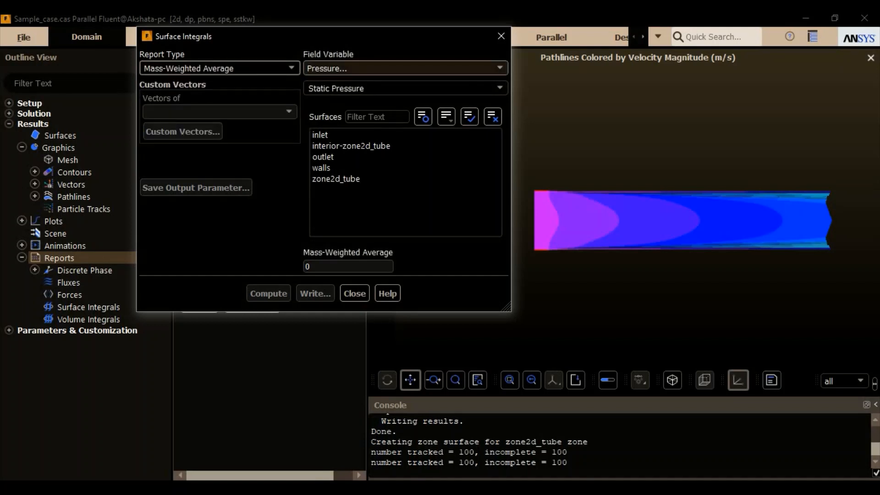
left_click(369, 136)
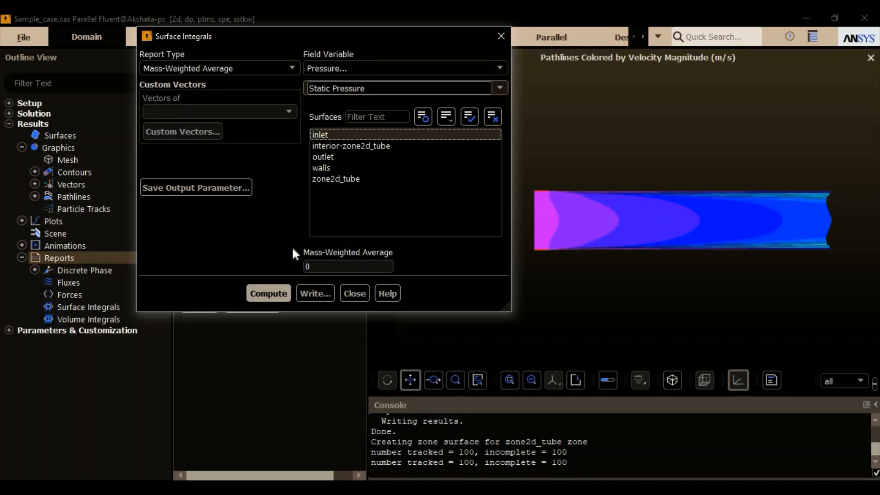
left_click(269, 294)
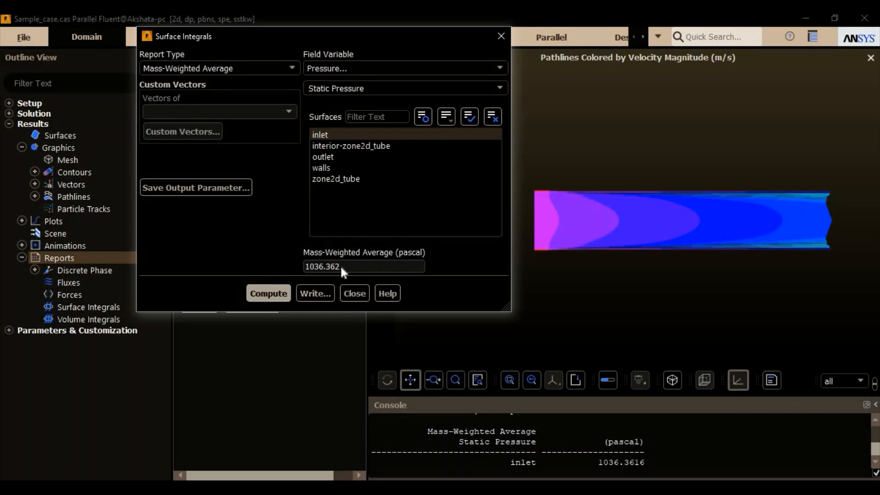
- Compute the mass-weighted average velocity magnitude at the inlet and separately at the outlet
left_click(488, 67)
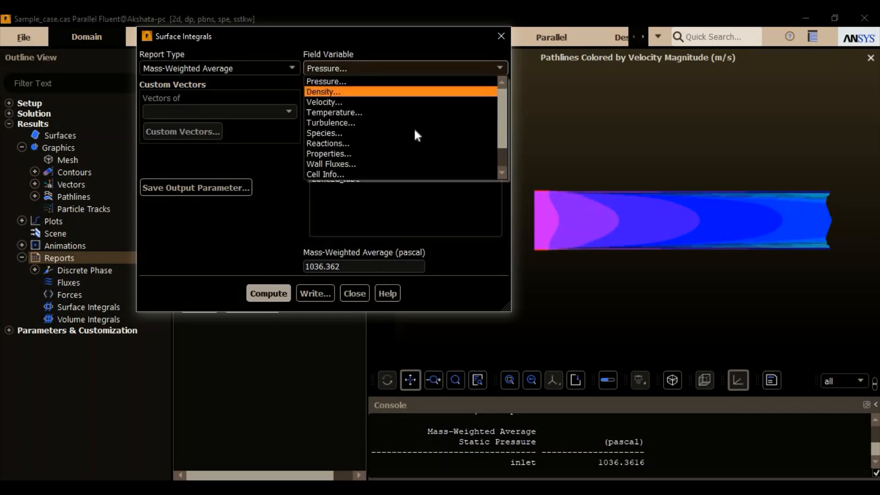
left_click(418, 102)
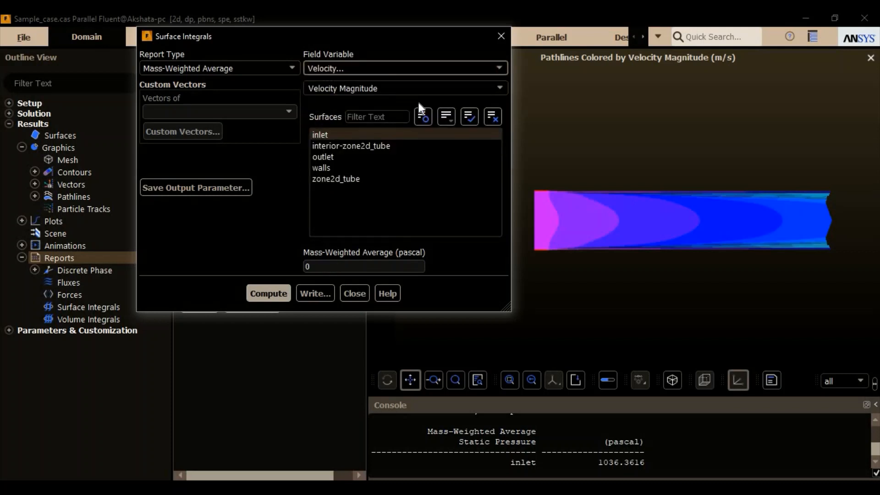
left_click(277, 297)
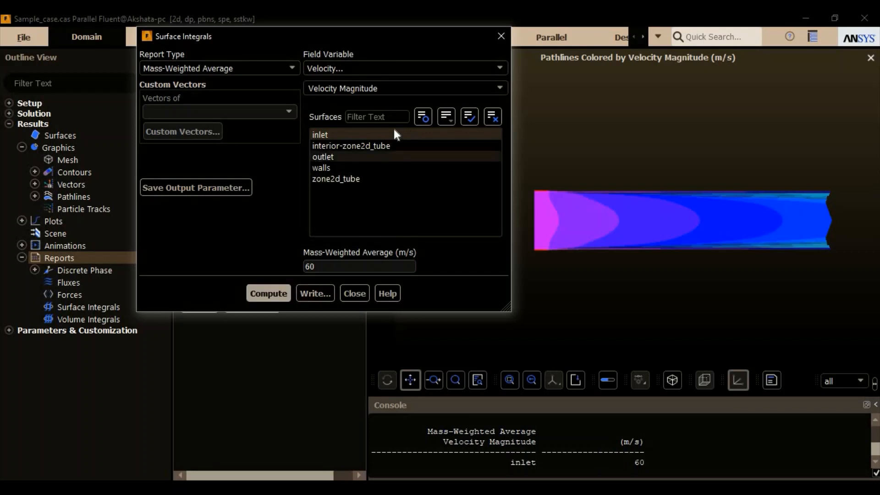
left_click(354, 134)
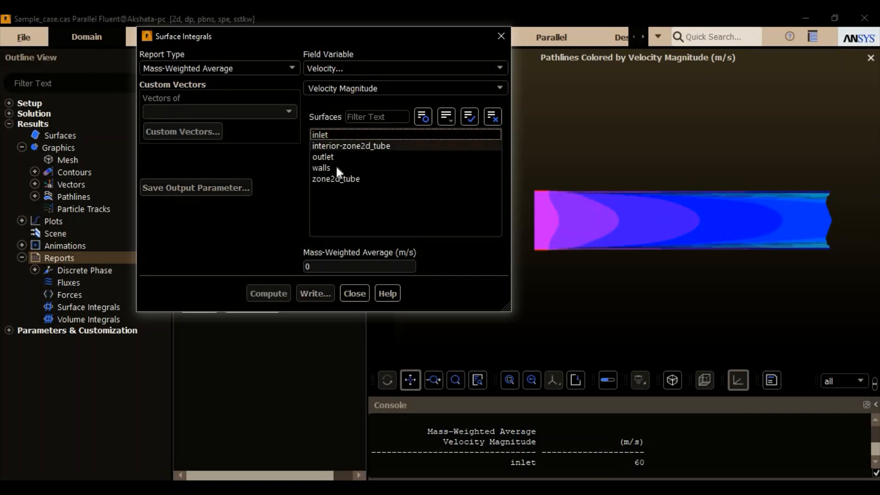
left_click(337, 155)
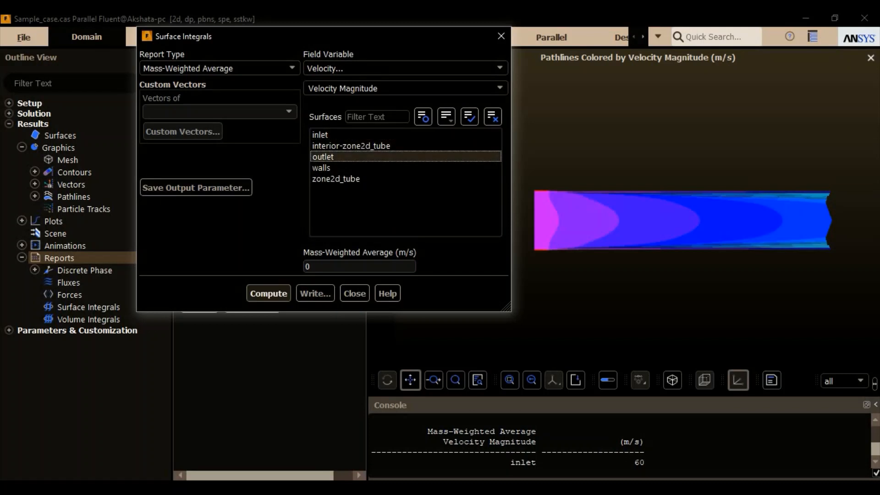
left_click(277, 294)
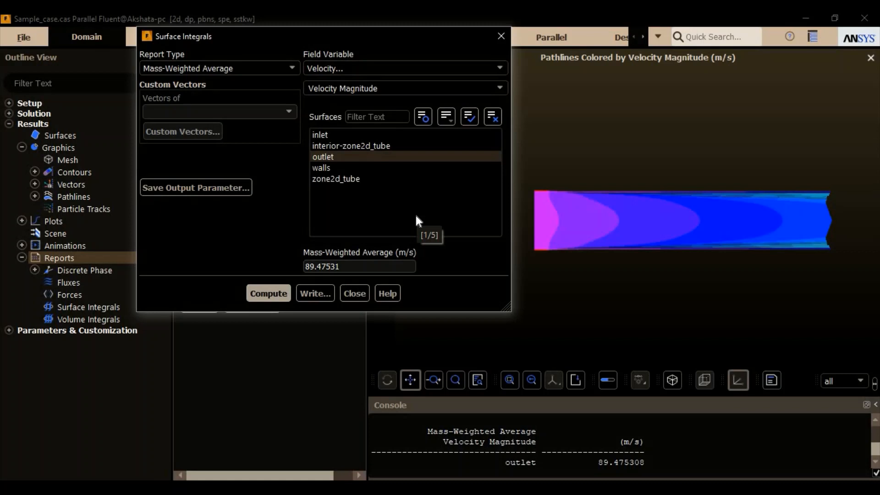
- Compute the mass-weighted average static temperature at the inlet and separately at the outlet, and close the surface integral report
left_click(408, 156)
left_click(411, 68)
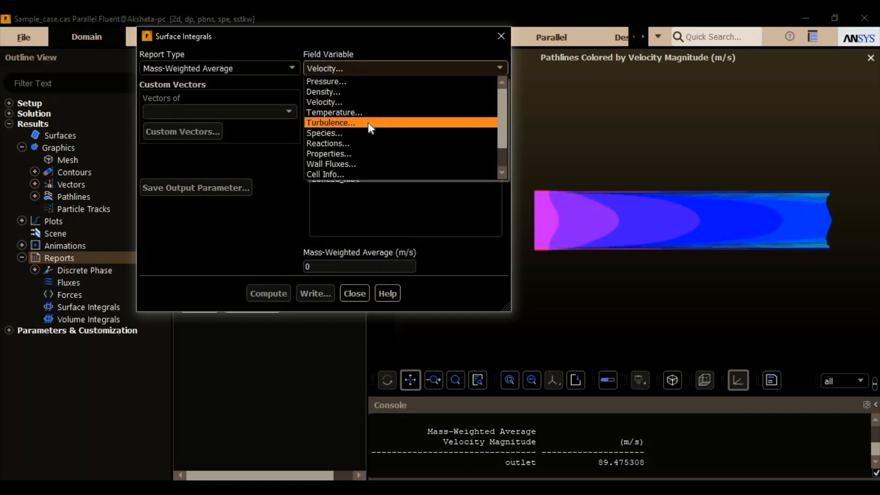
left_click(367, 112)
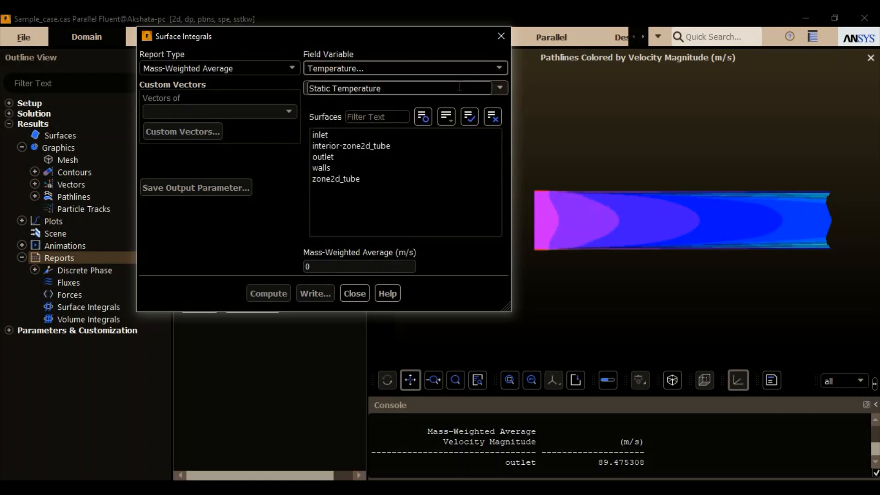
left_click(353, 136)
left_click(272, 293)
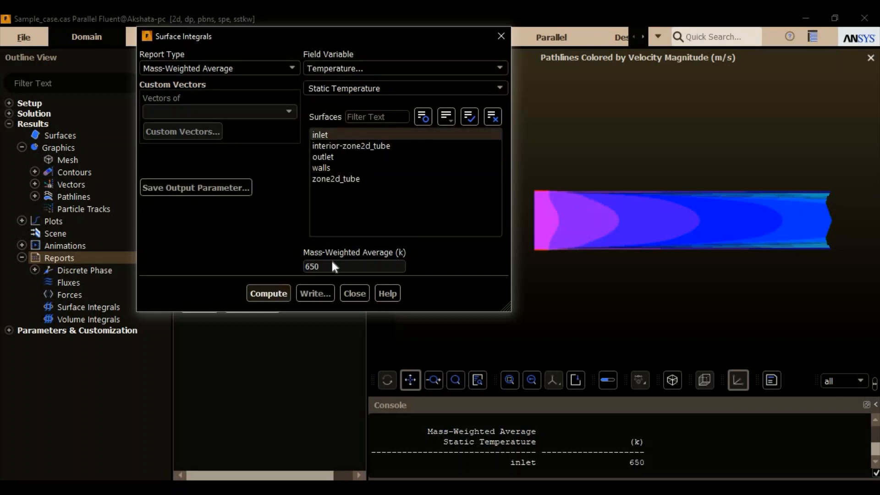
left_click(353, 153)
left_click(364, 136)
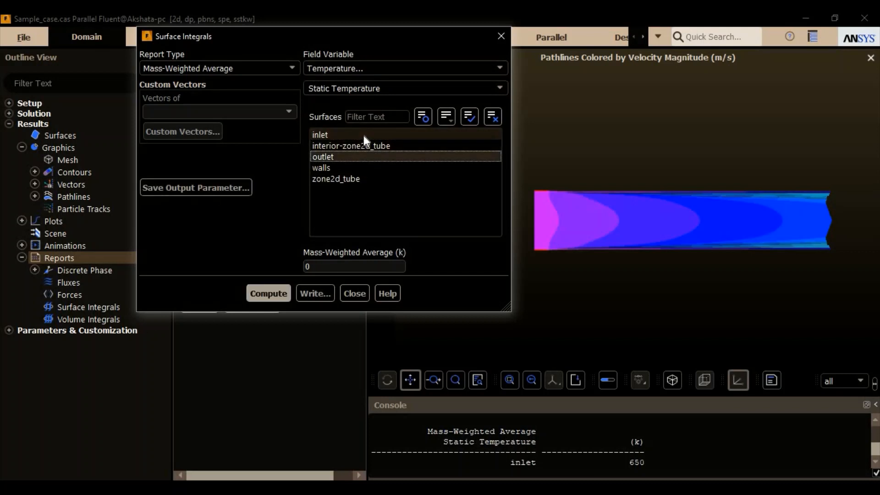
left_click(277, 293)
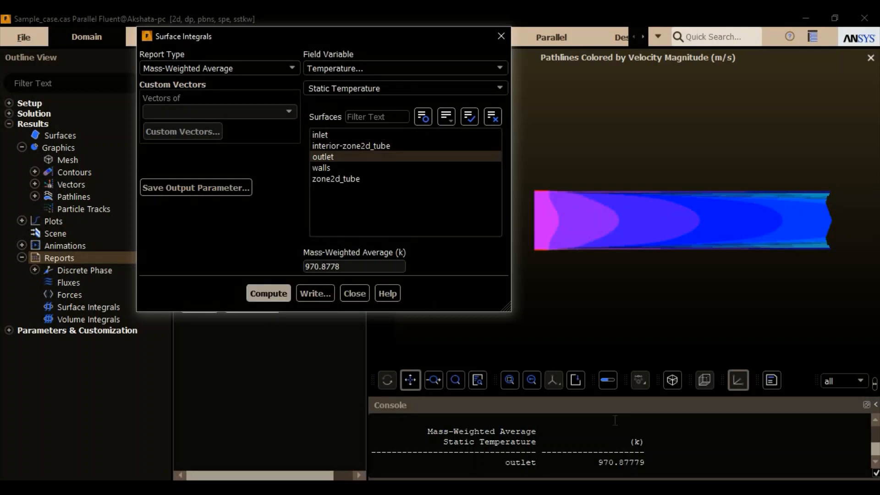
left_click(650, 458)
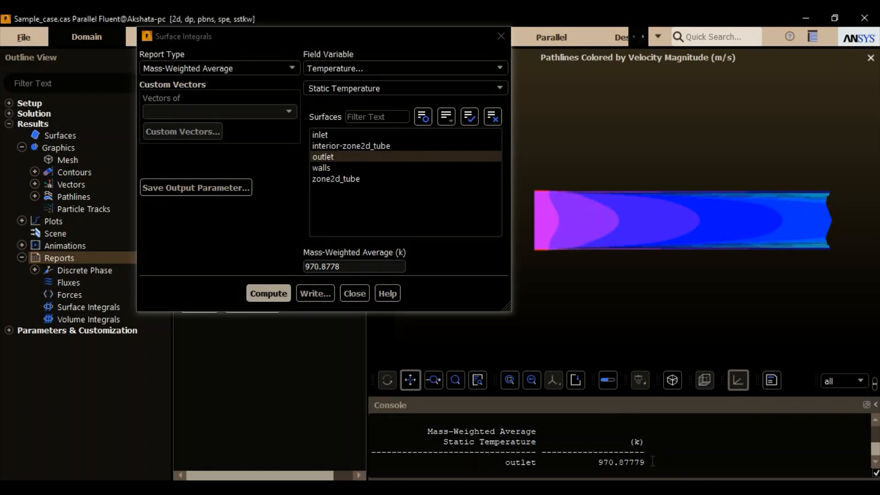
left_click(320, 294)
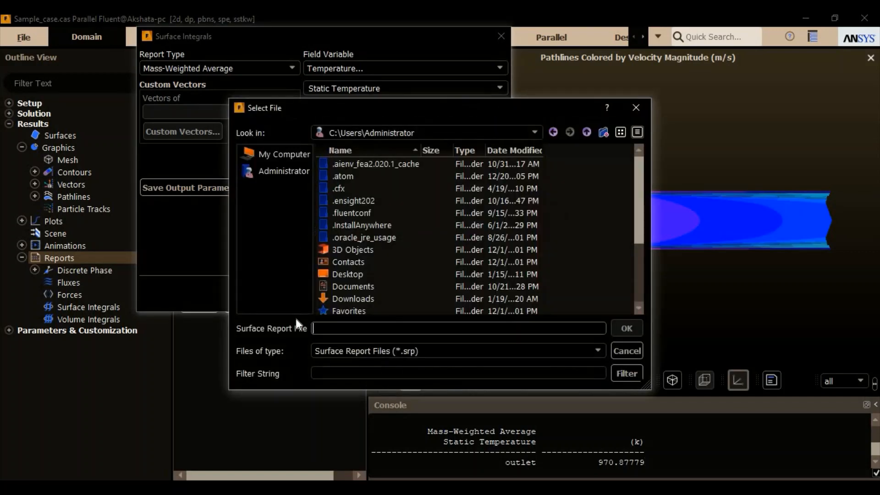
left_click(640, 106)
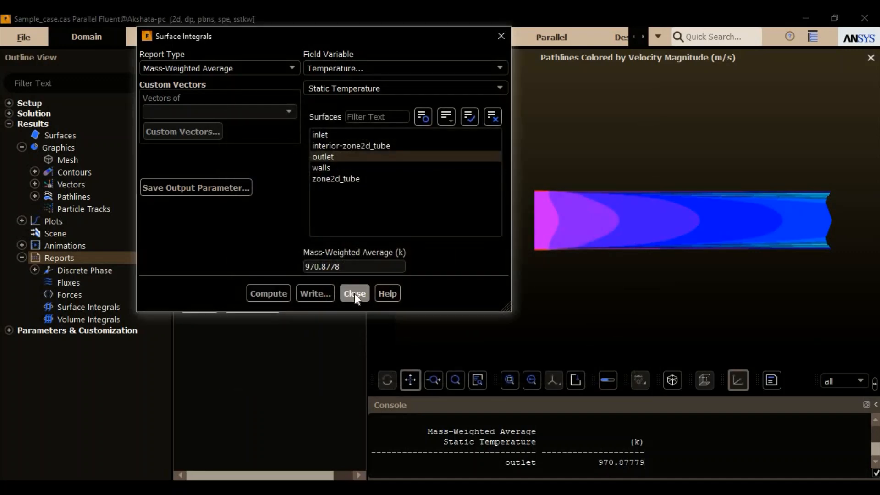
left_click(353, 293)
- Inspect the force report options for the walls zone and close them without printing a report
double_click(249, 171)
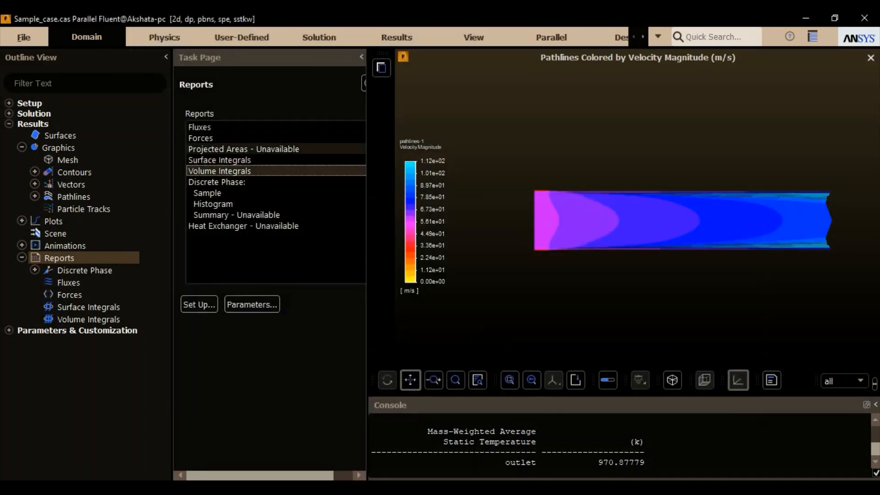
double_click(224, 136)
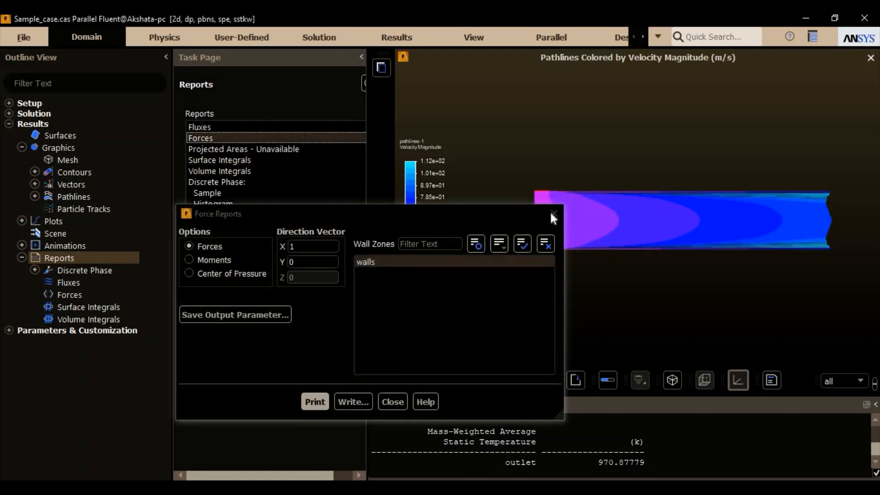
left_click(553, 214)
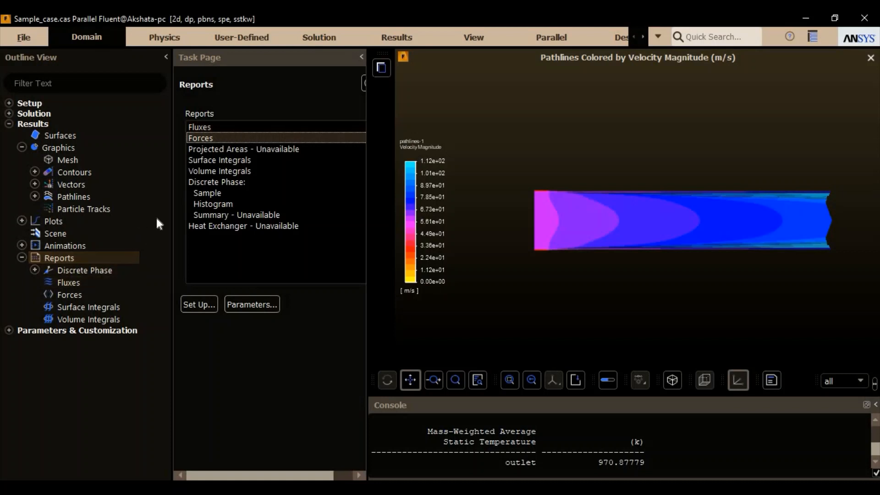
- Set up a solution XY plot with its plot direction at X 0 and Y 1
left_click(21, 147)
double_click(55, 160)
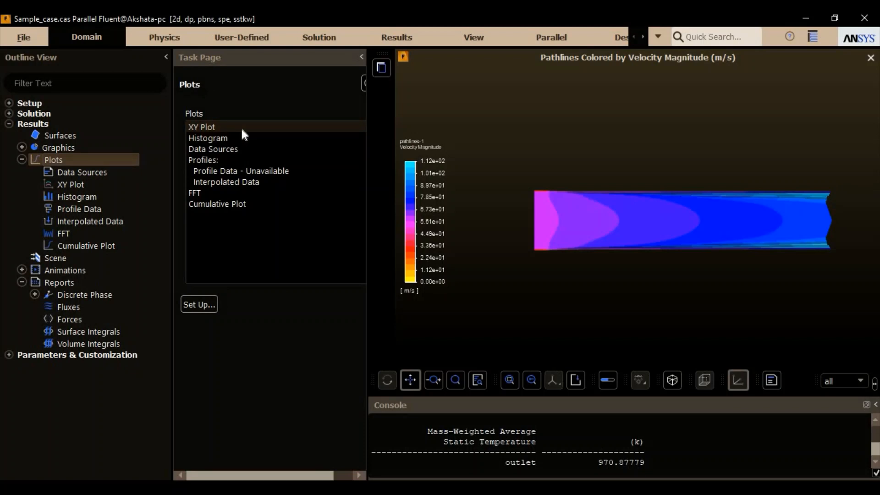
double_click(270, 131)
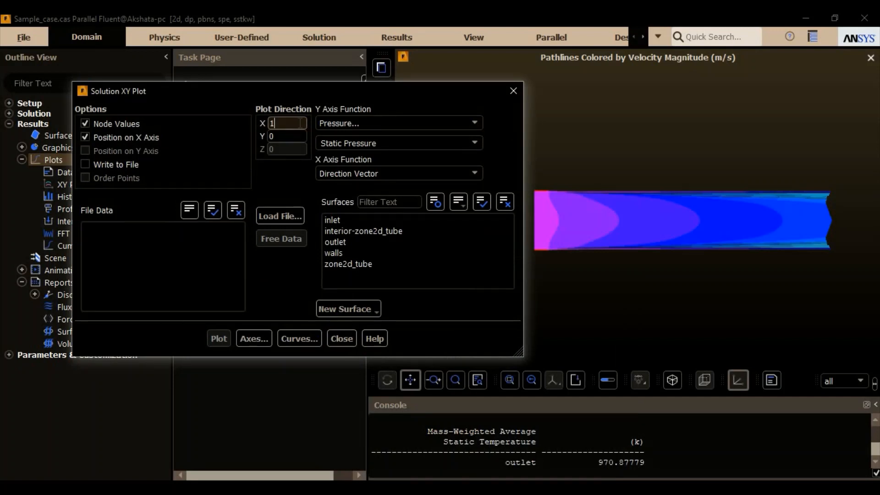
double_click(300, 123)
type("0")
left_click(291, 137)
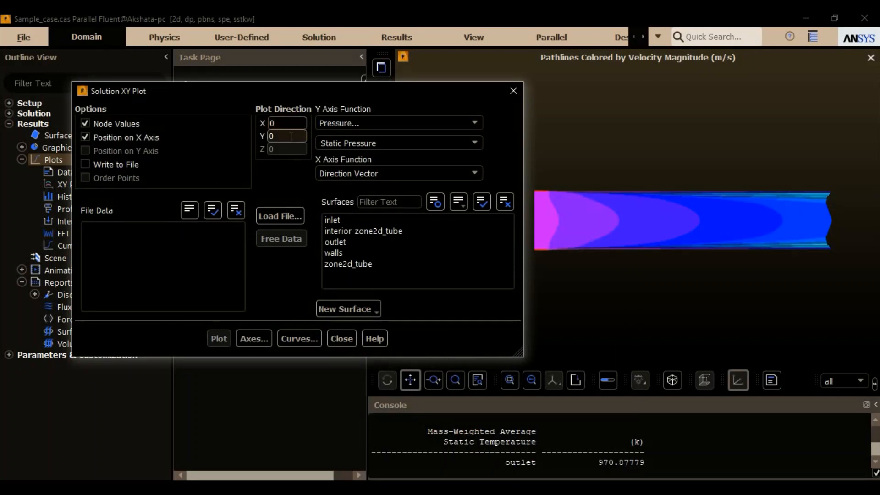
double_click(291, 137)
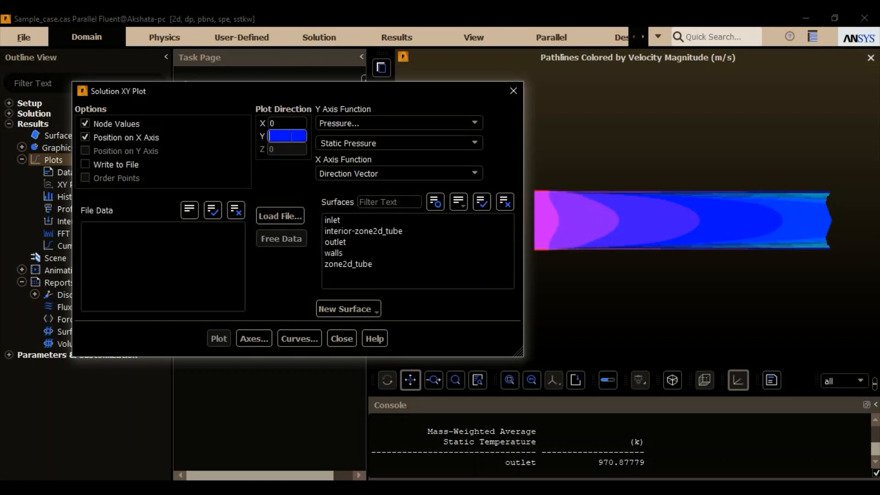
type("1")
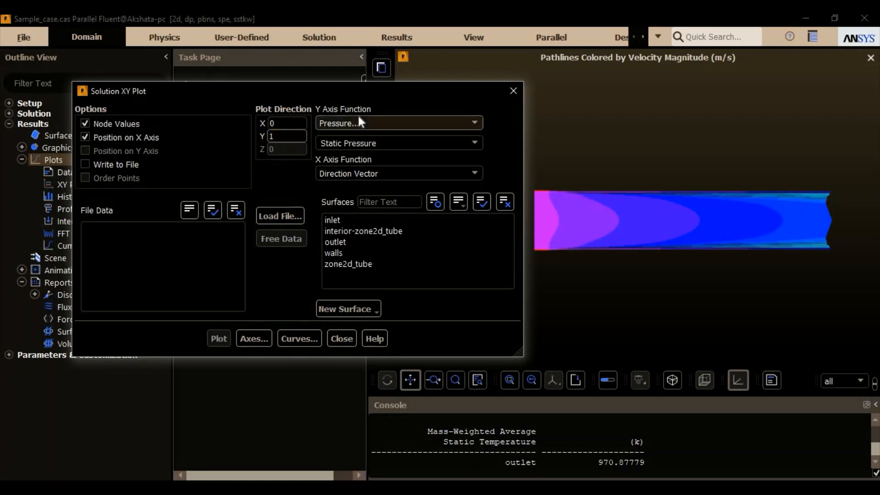
- Plot velocity magnitude against position along the inlet surface
left_click(390, 122)
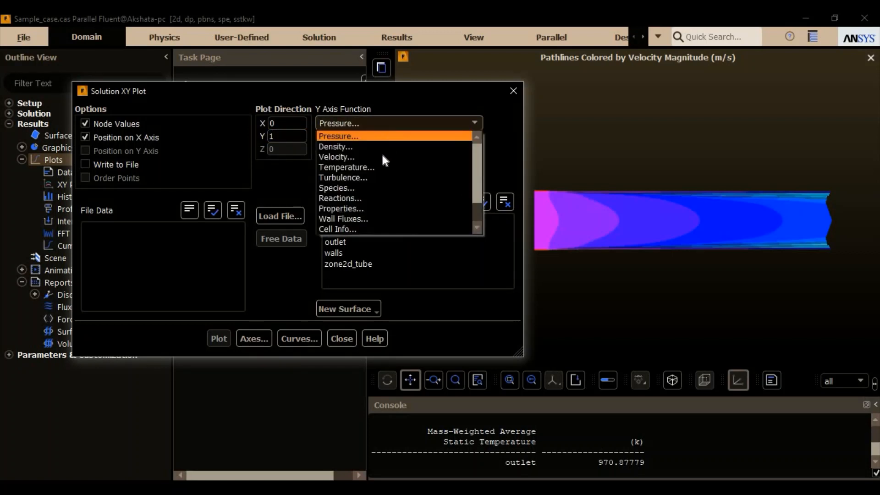
left_click(382, 157)
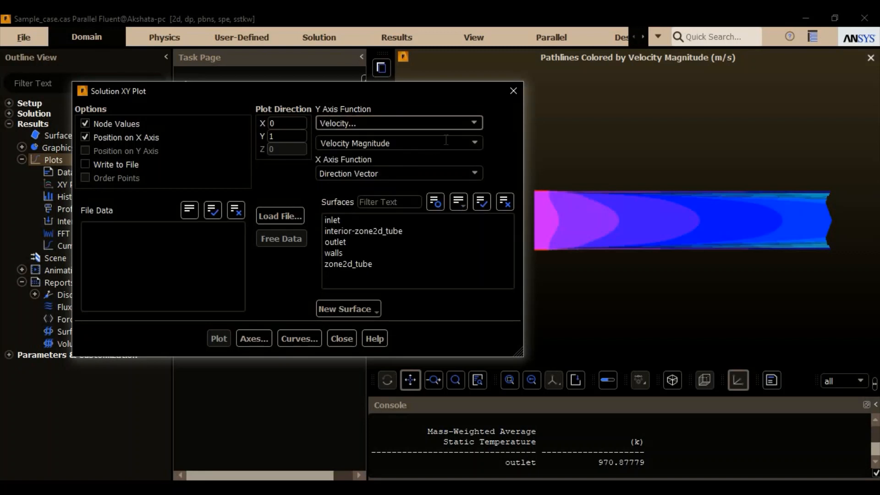
left_click(359, 219)
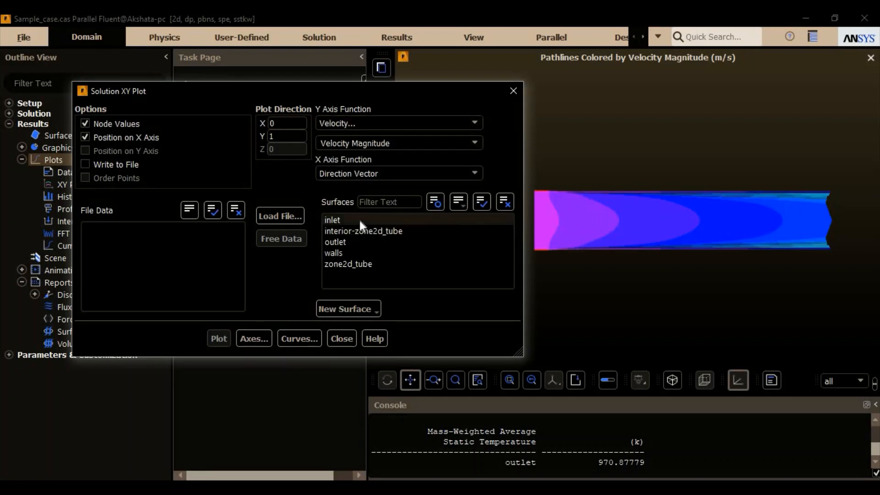
left_click(219, 339)
left_click_drag(370, 94, 258, 86)
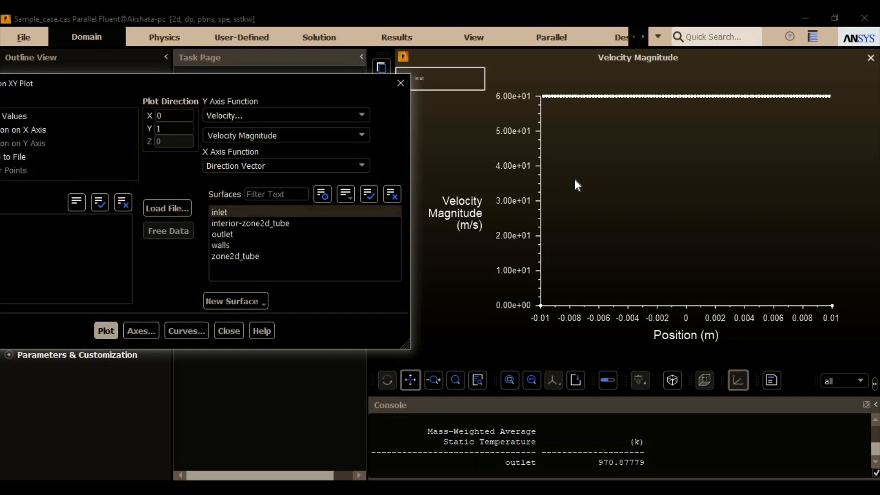
- Add the outlet surface to the velocity magnitude XY plot and replot the curves
left_click(251, 232)
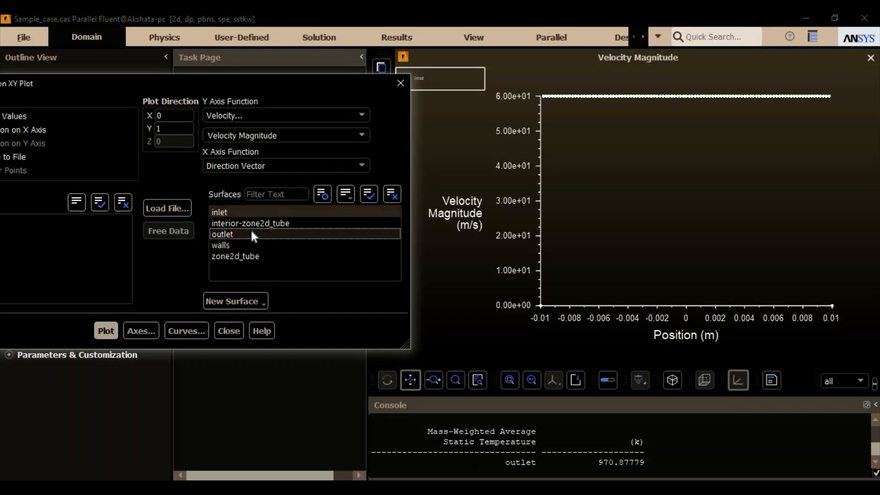
left_click(104, 331)
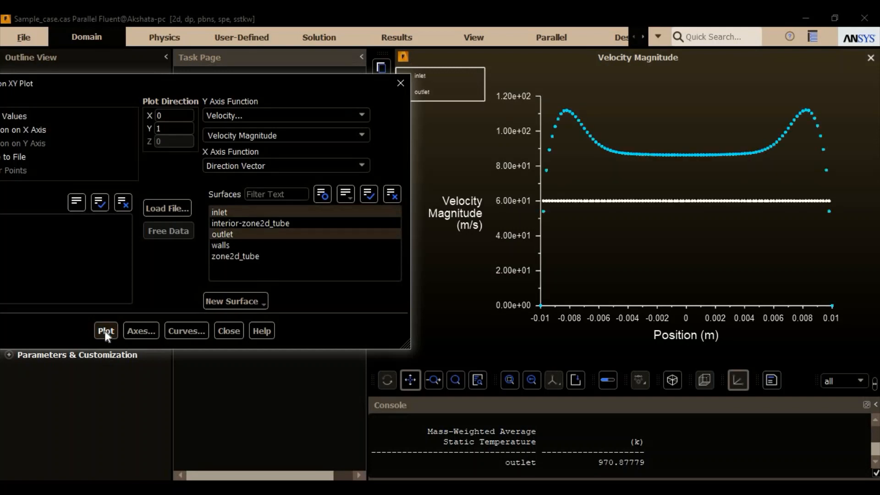
left_click_drag(293, 92, 303, 150)
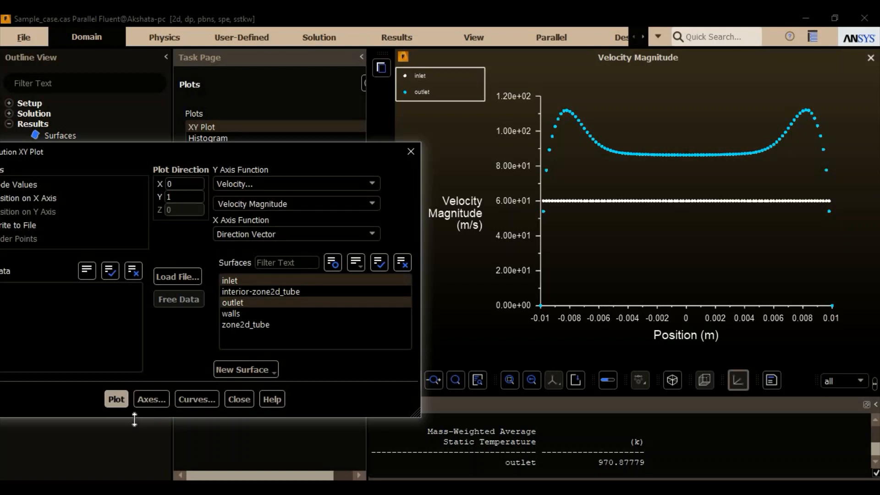
left_click_drag(201, 156, 310, 130)
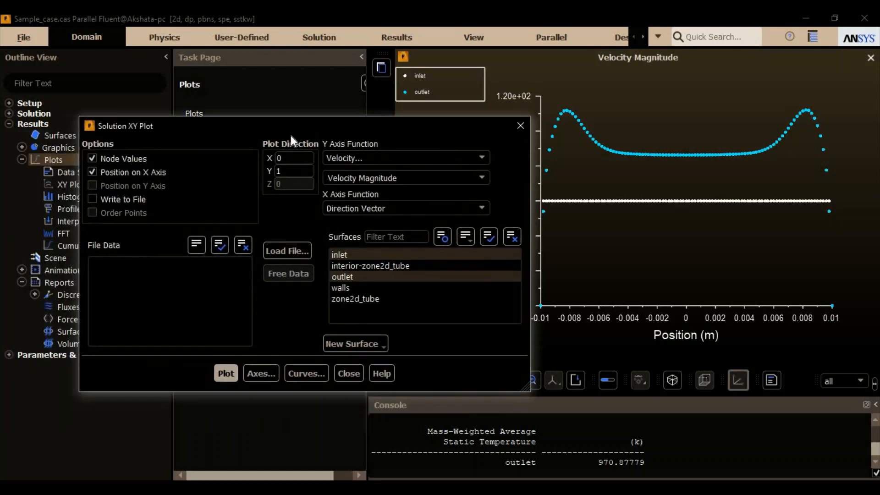
left_click(123, 196)
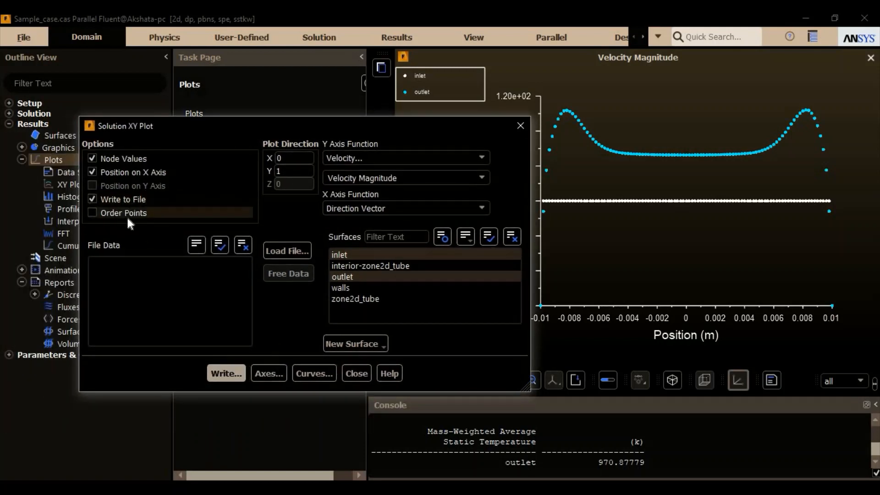
left_click(126, 214)
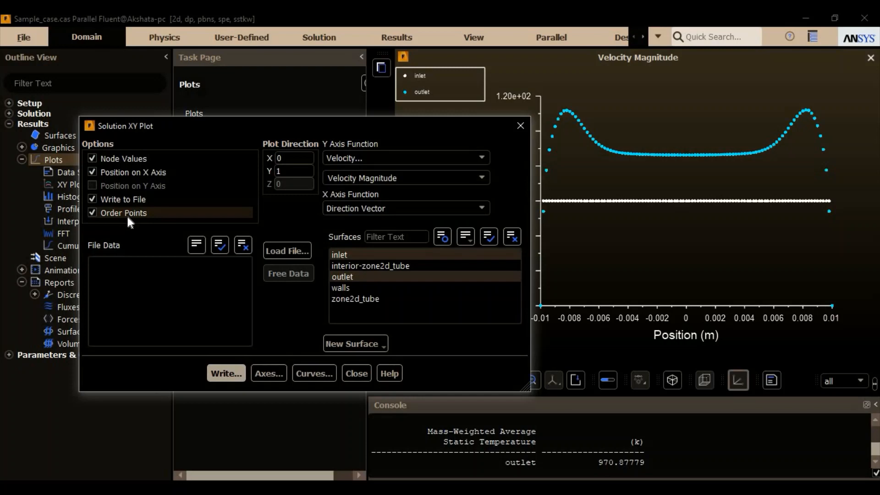
left_click(226, 373)
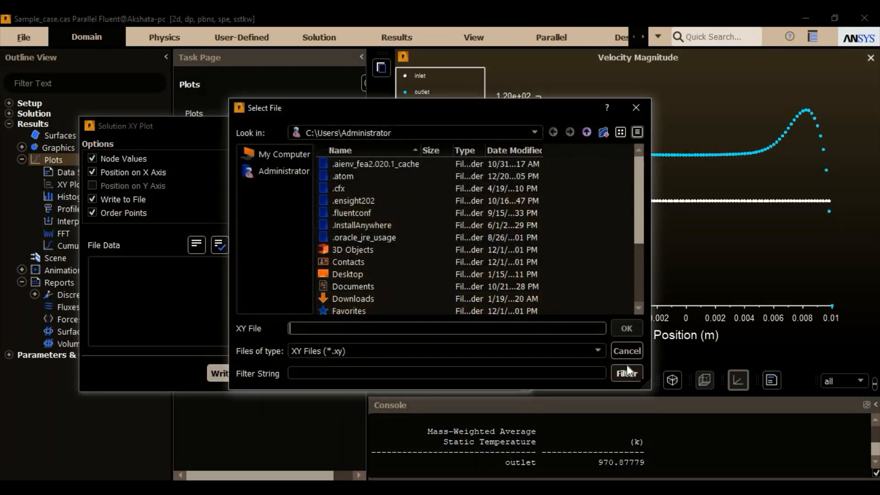
left_click(636, 109)
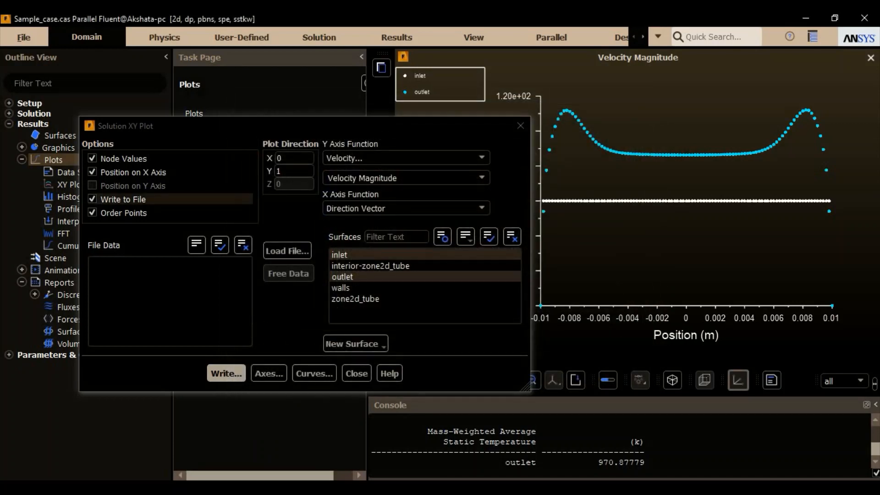
left_click(123, 200)
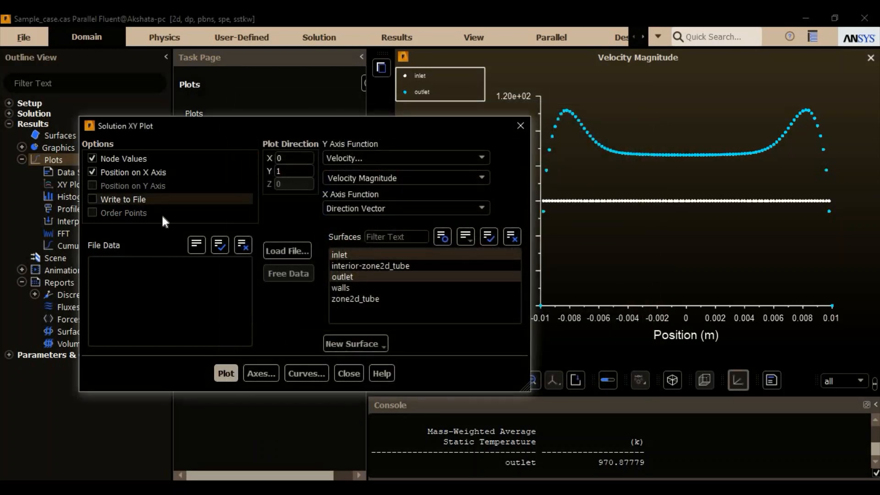
- Plot static temperature against position for the inlet and outlet surfaces, and close the XY plot settings
left_click(411, 159)
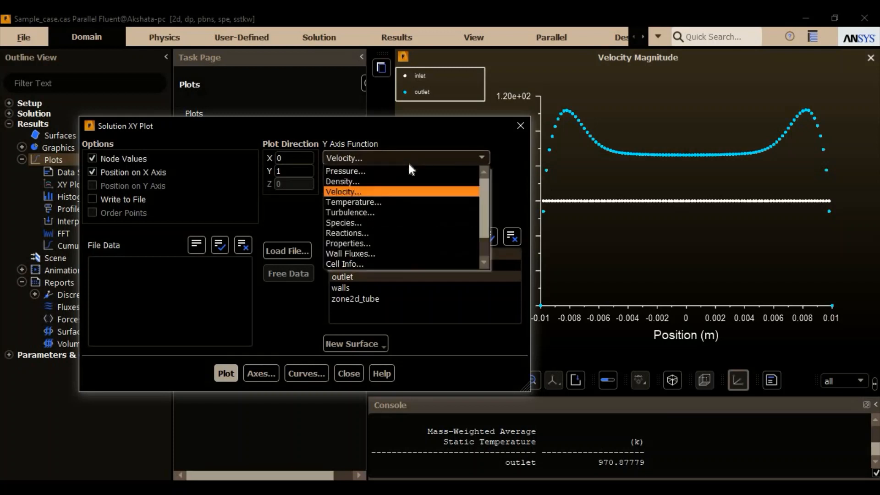
left_click(378, 203)
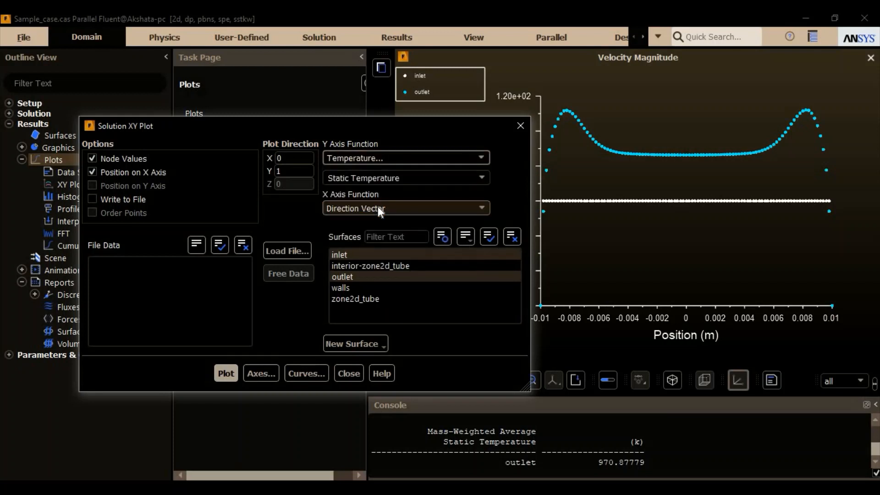
left_click(226, 374)
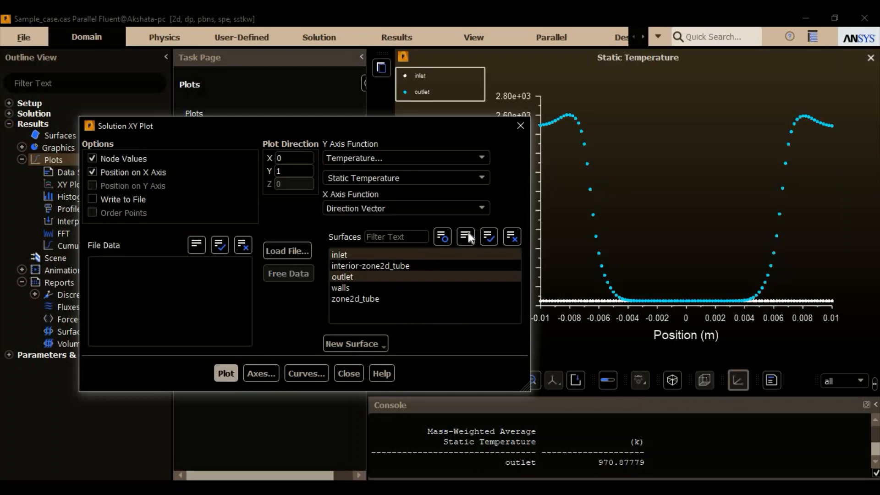
left_click(349, 373)
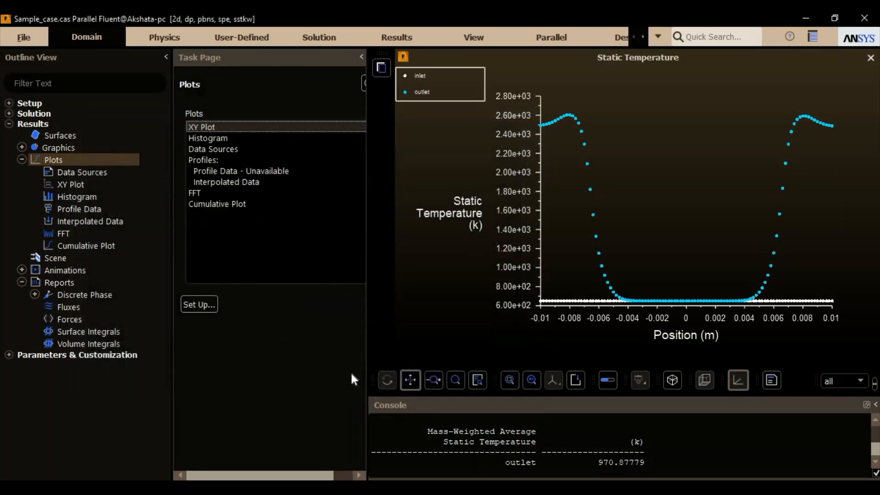
- Plot a histogram of velocity magnitude for the inlet zone, and close the histogram settings
double_click(260, 136)
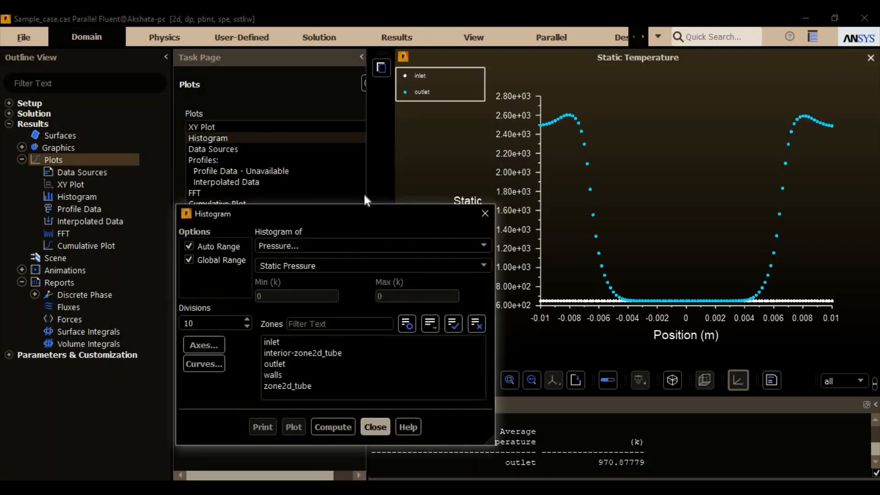
left_click_drag(333, 214, 288, 137)
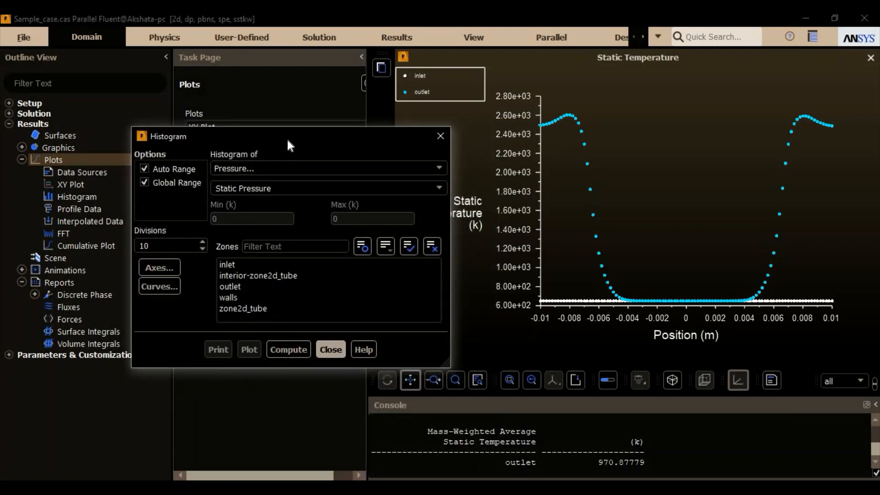
left_click(304, 174)
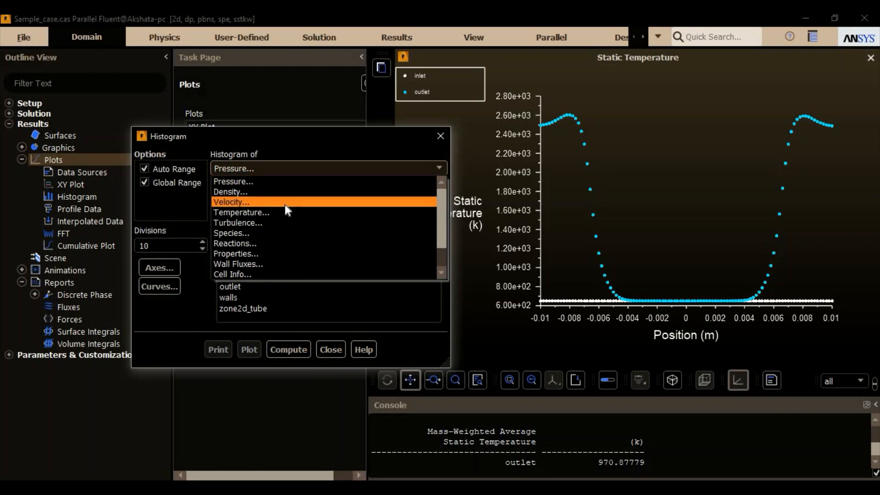
left_click(284, 204)
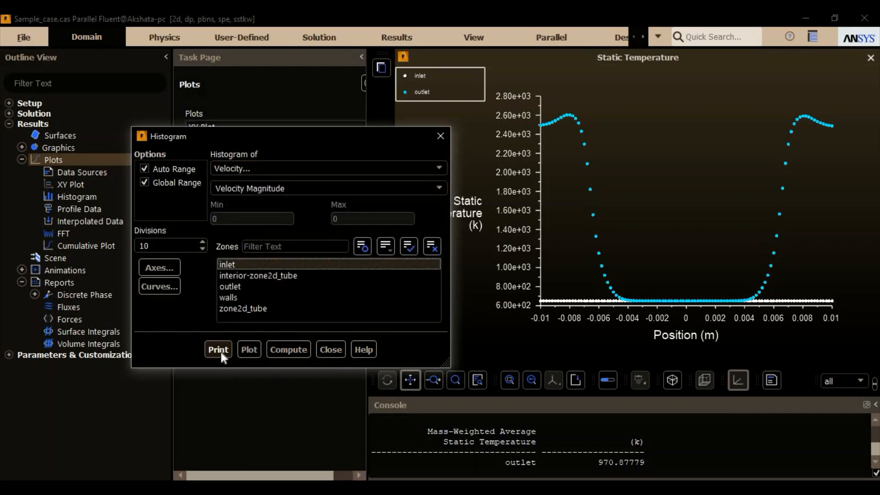
left_click(249, 349)
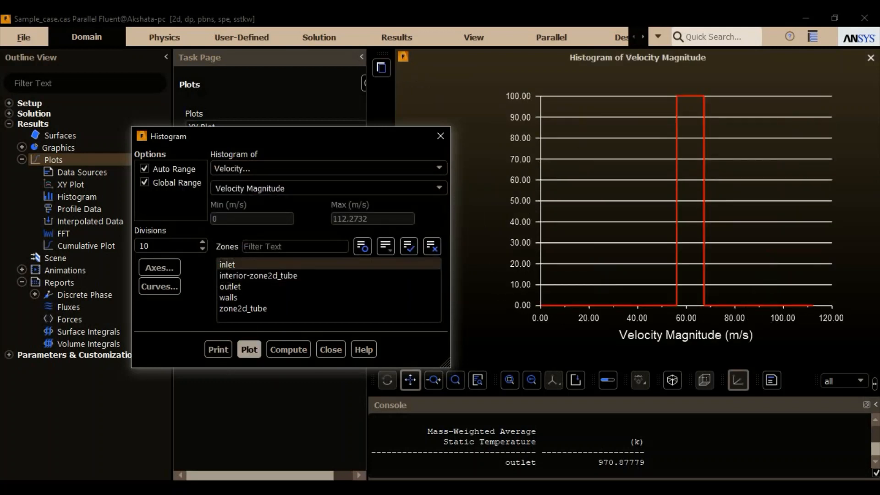
left_click(442, 140)
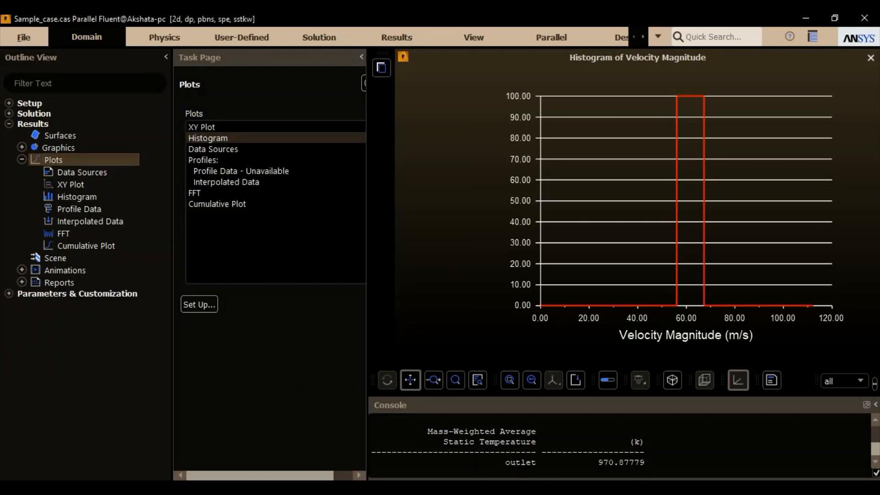
double_click(79, 296)
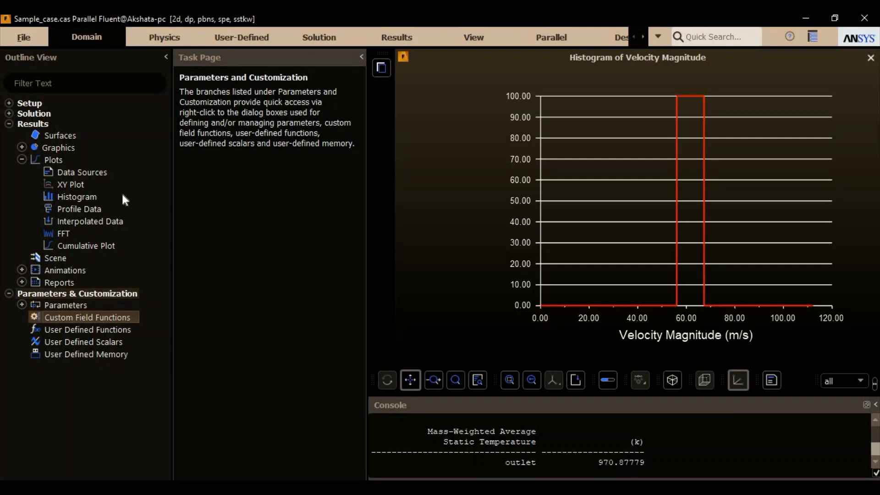
left_click(9, 124)
left_click(10, 124)
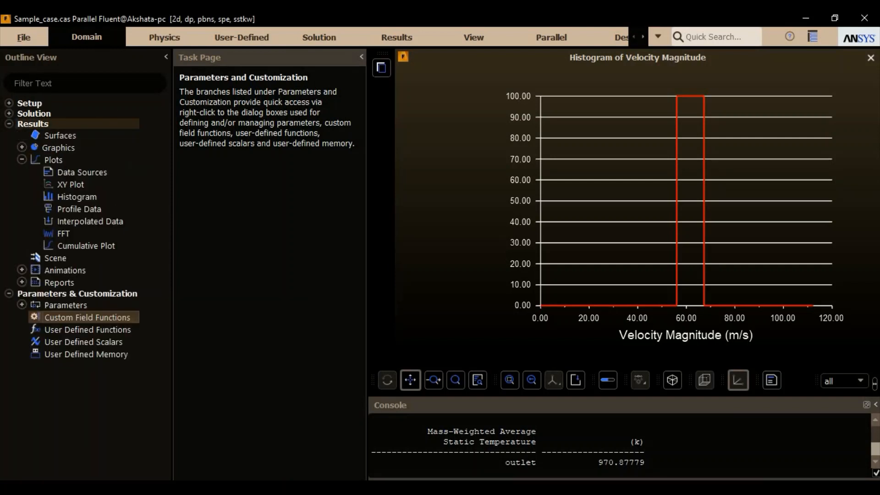
- Create and display a filled species contour, contour-2, showing the mole fraction of c12h23
double_click(73, 147)
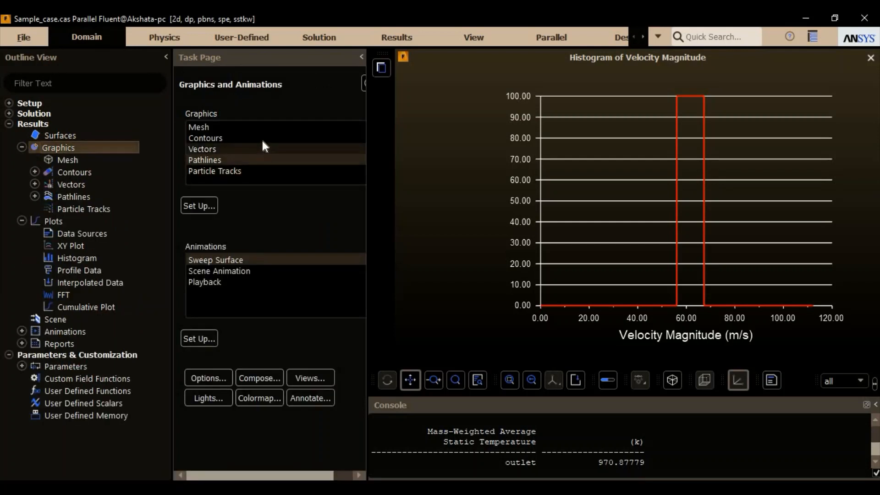
double_click(261, 137)
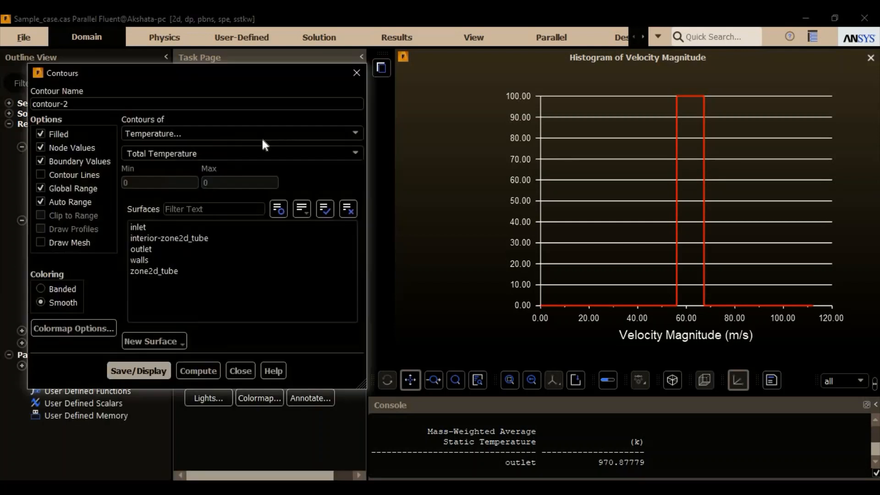
left_click(303, 138)
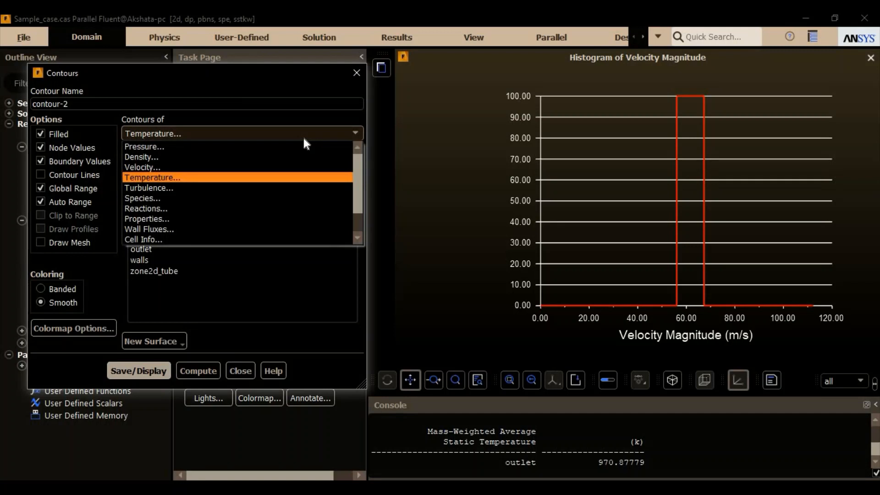
left_click(206, 198)
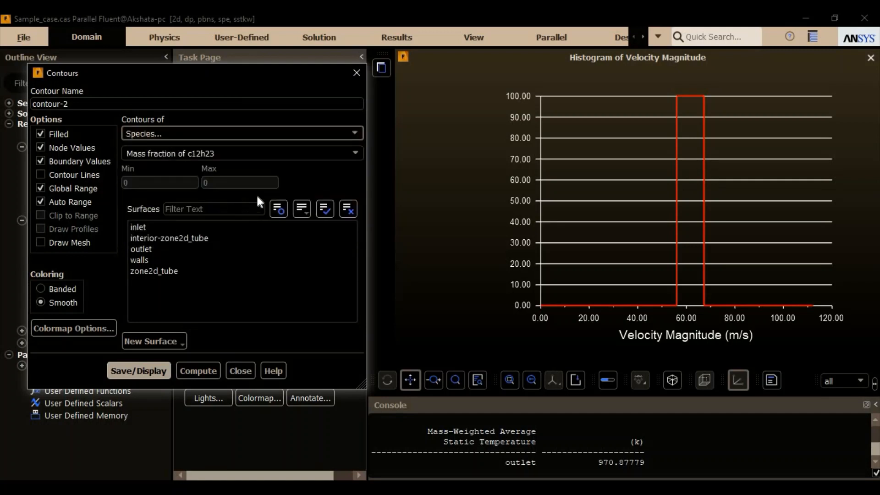
left_click(356, 153)
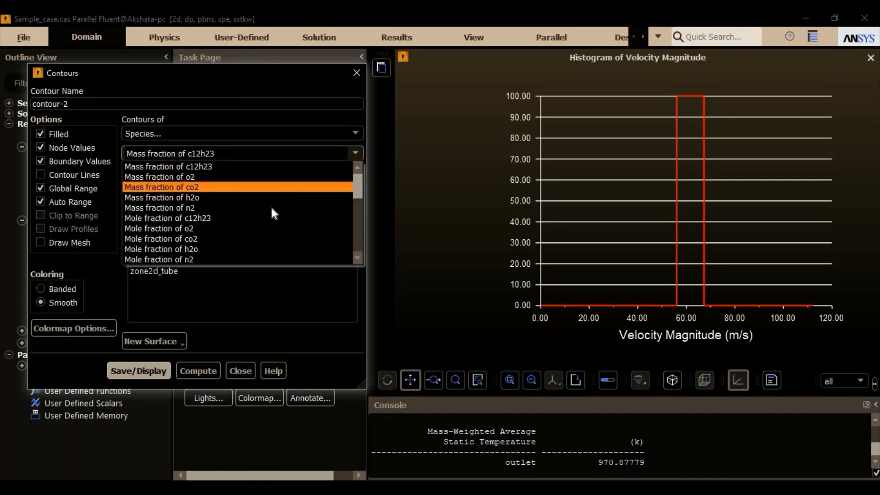
left_click(255, 216)
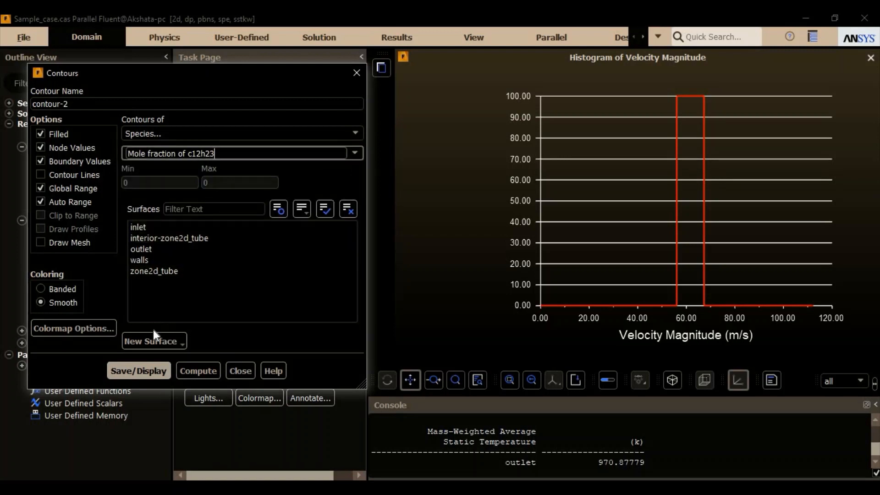
left_click(151, 369)
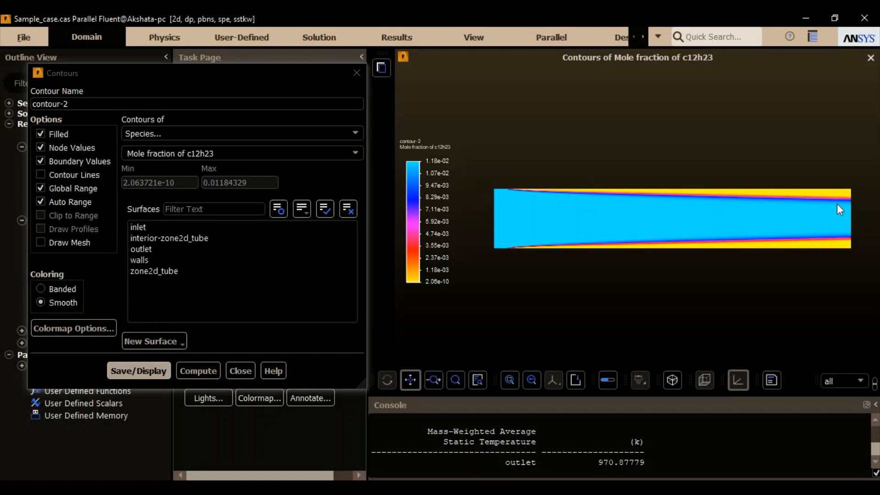
- Switch contour-2 to the mole fraction of o2 and display it, followed by the mole fraction of co2
left_click(356, 156)
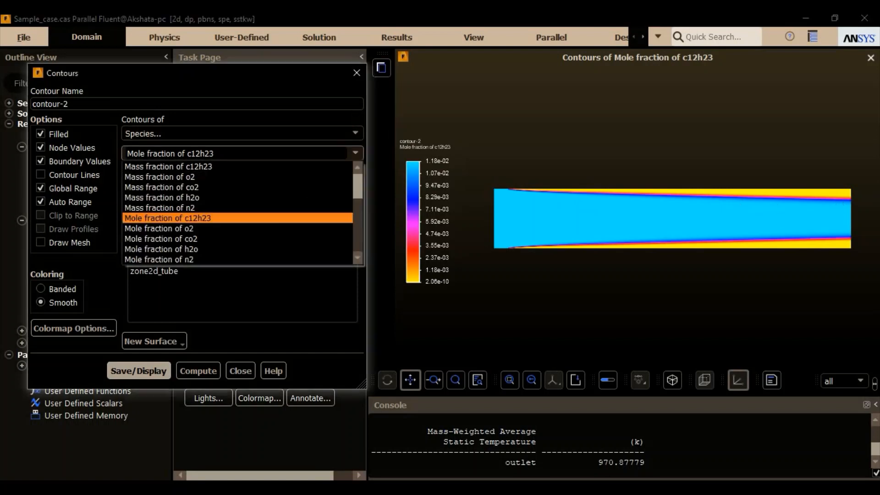
left_click(243, 229)
left_click(147, 374)
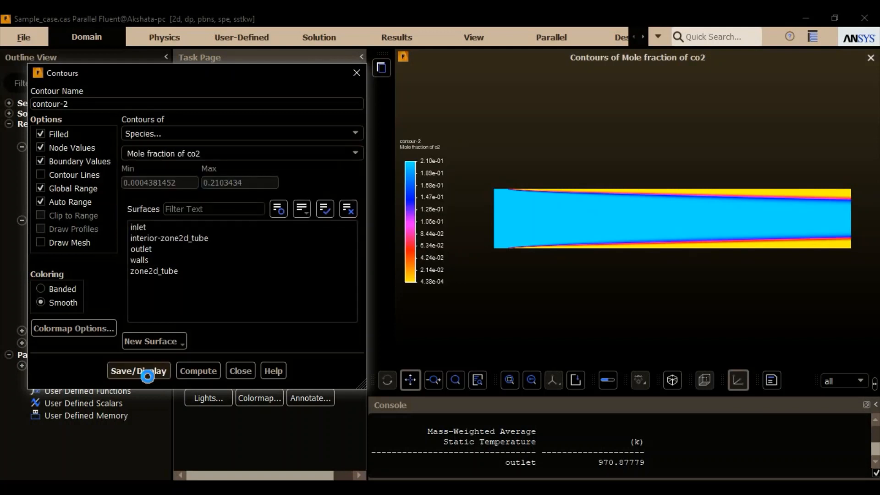